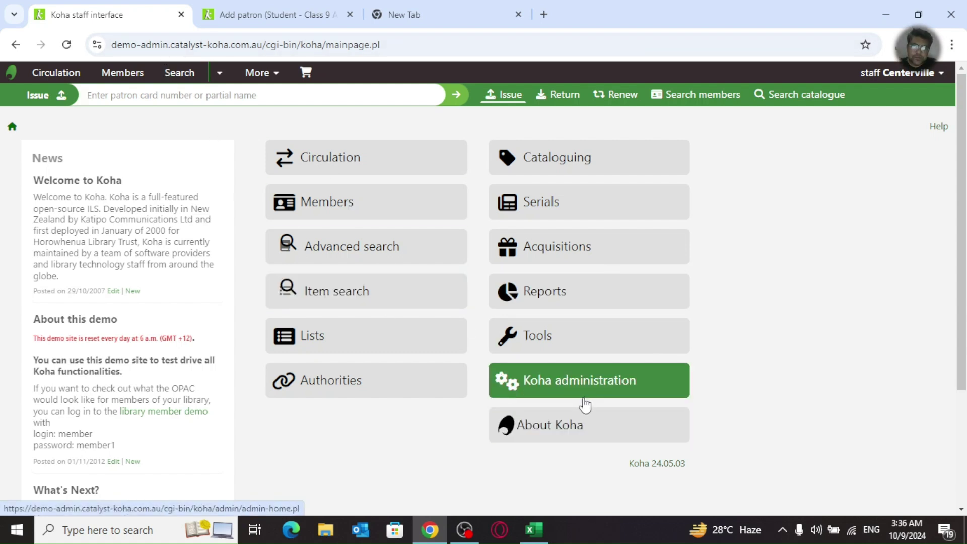
Step: Open the Members system preferences in Koha administration and go to the Member forms section
click(612, 387)
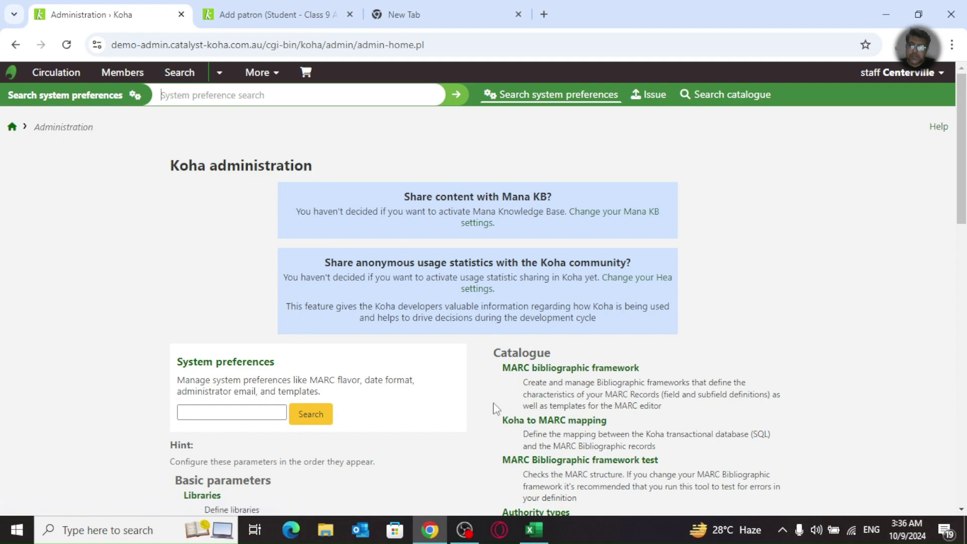
click(240, 368)
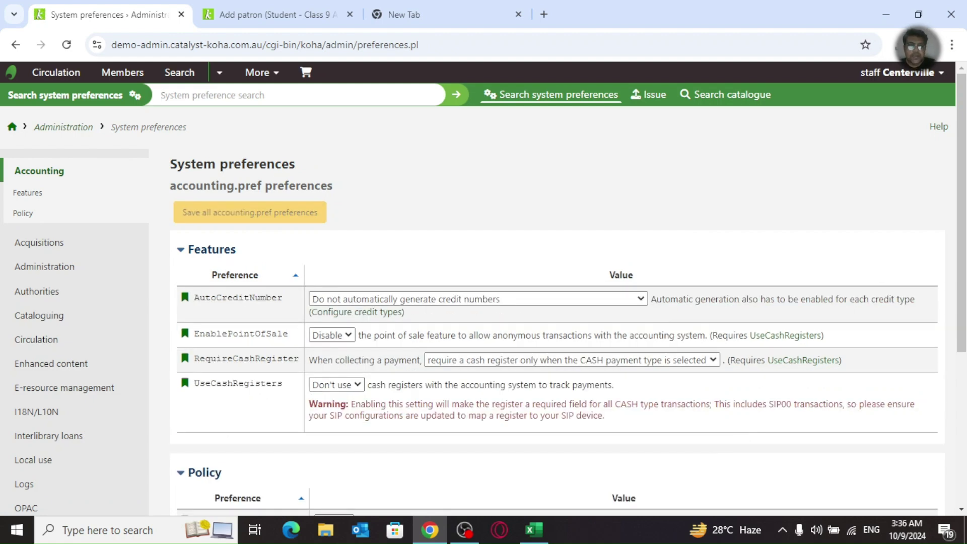
scroll(703, 396, down, 5)
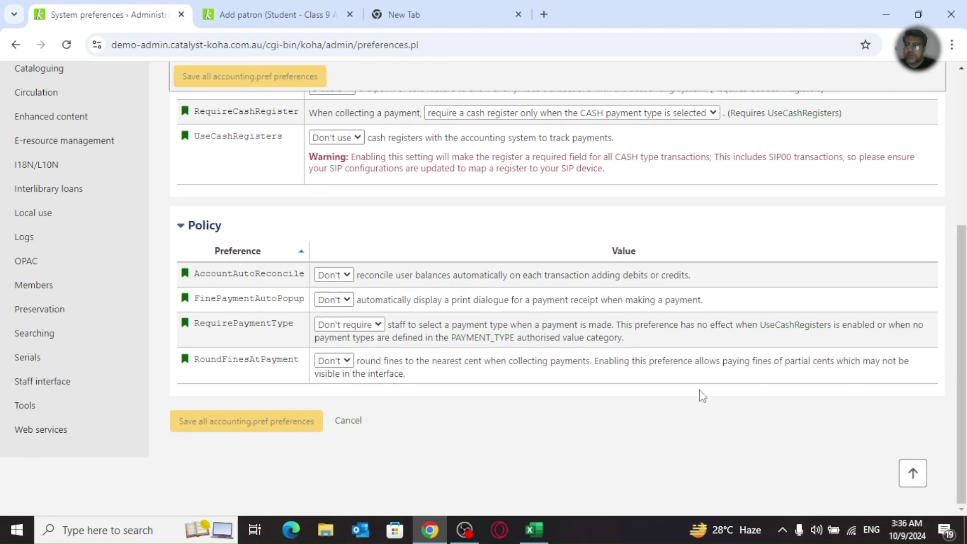
click(42, 288)
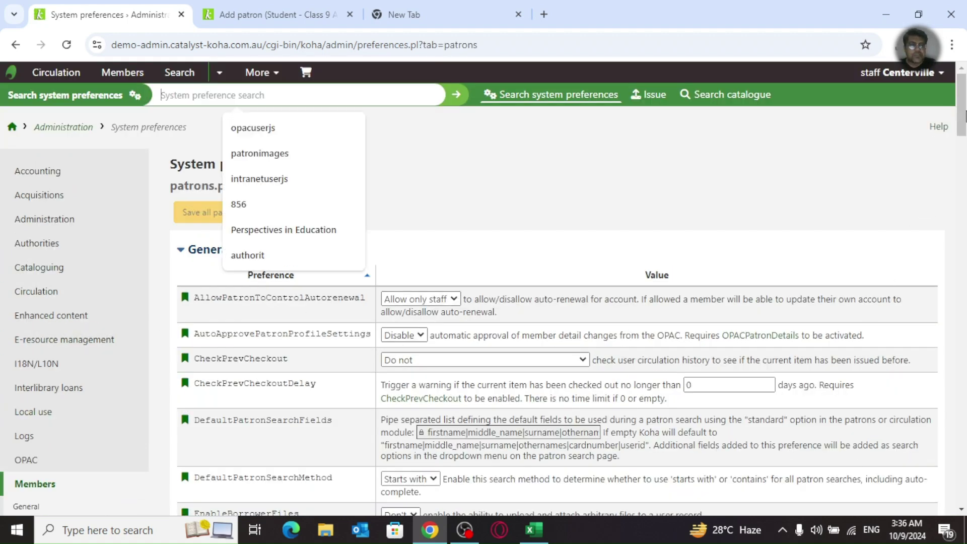
scroll(953, 215, down, 15)
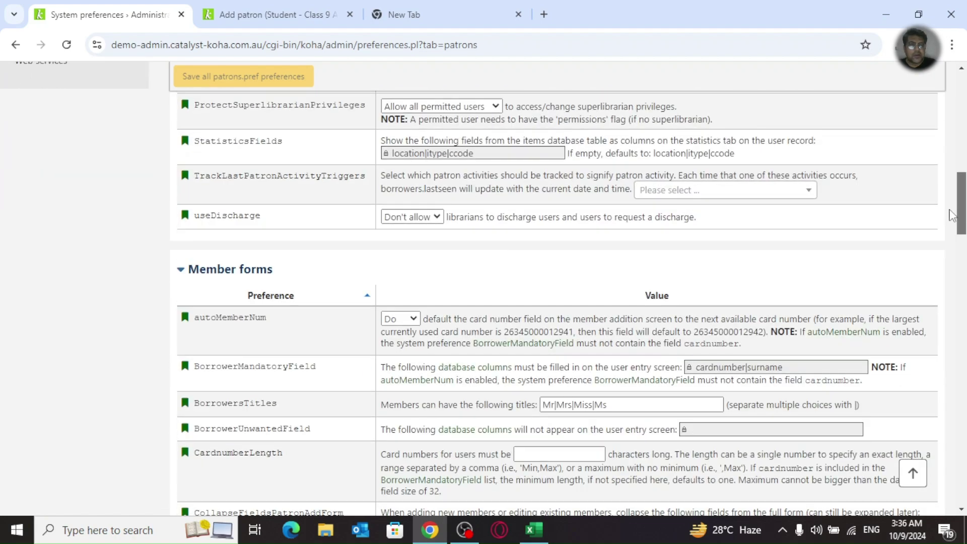
drag(950, 209, 931, 225)
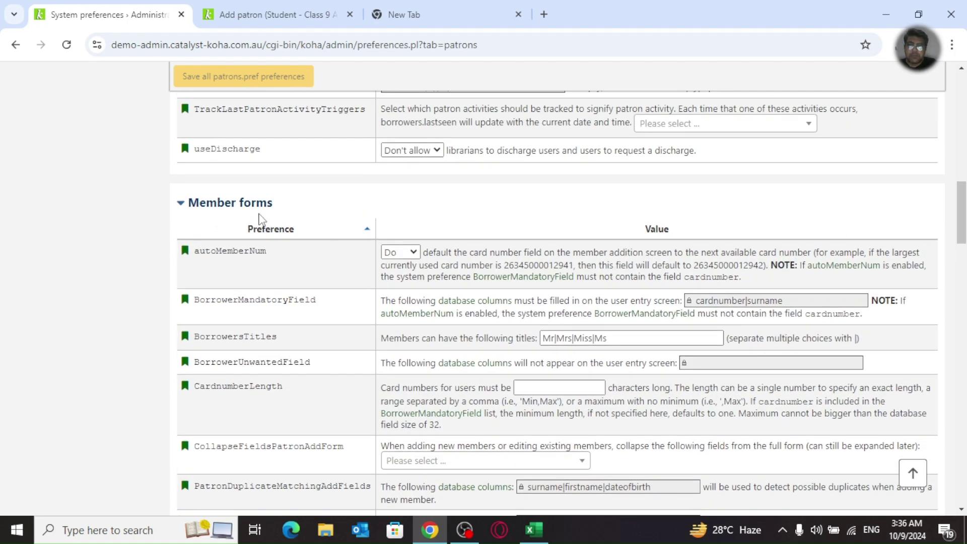
drag(962, 232, 954, 249)
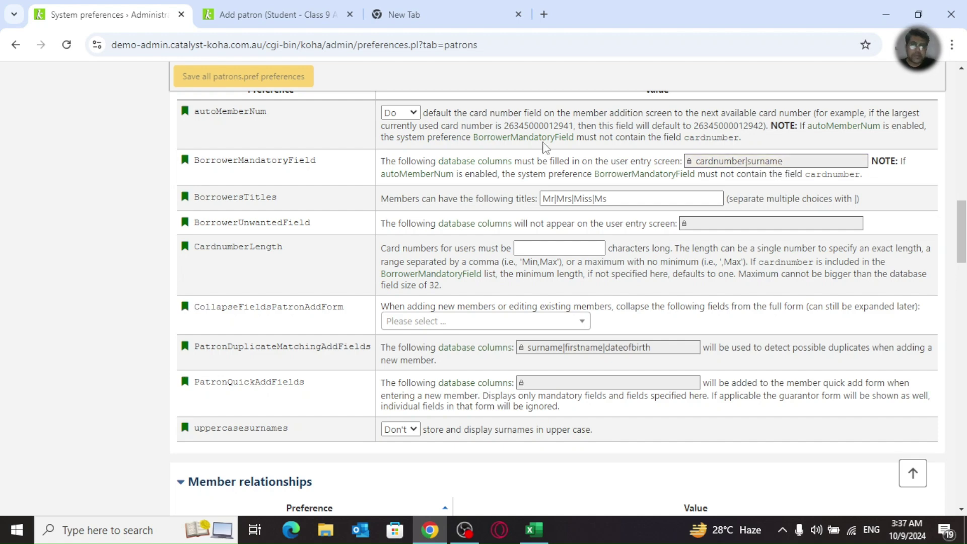
Step: Check which fields are marked as required in the patron identity section of the Add patron form
click(267, 14)
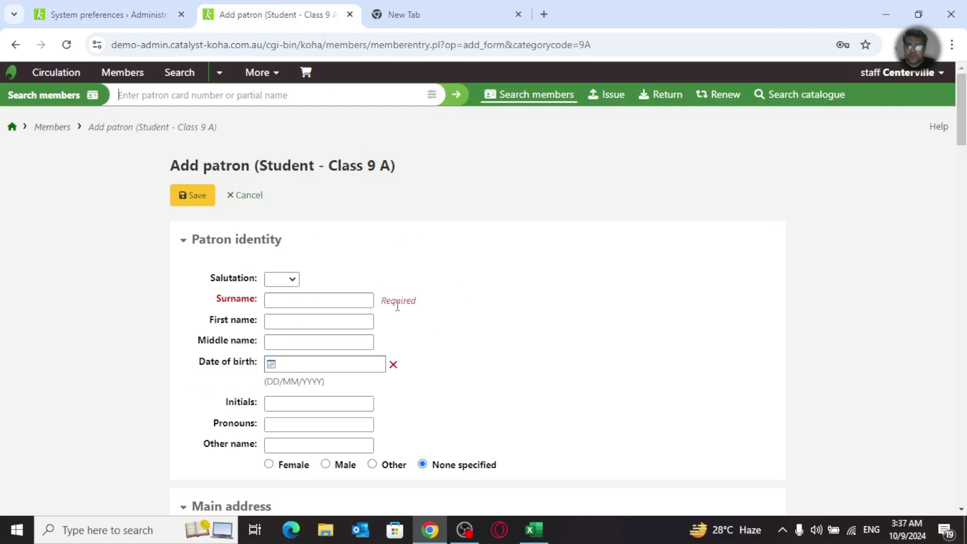
mouse_move(962, 141)
mouse_down()
mouse_move(962, 493)
mouse_move(962, 137)
mouse_up()
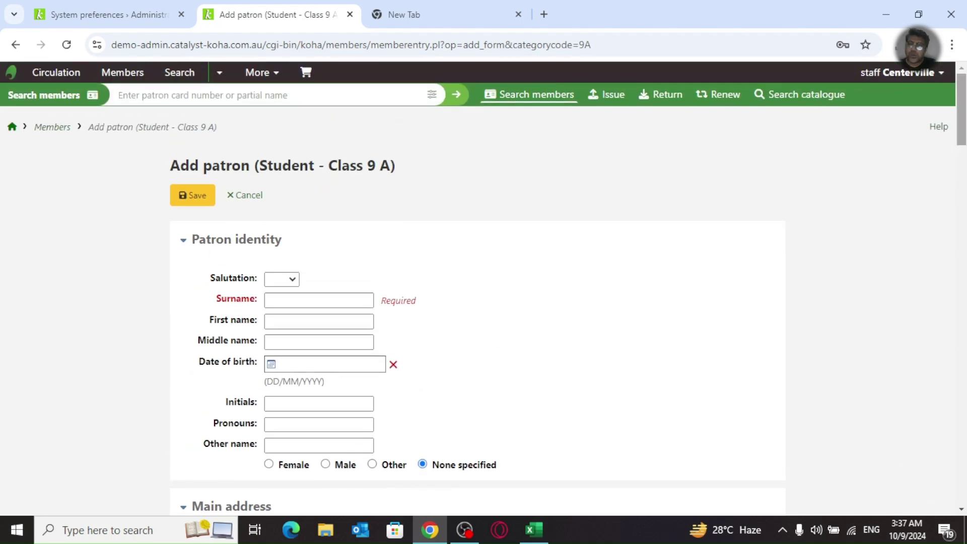
click(291, 304)
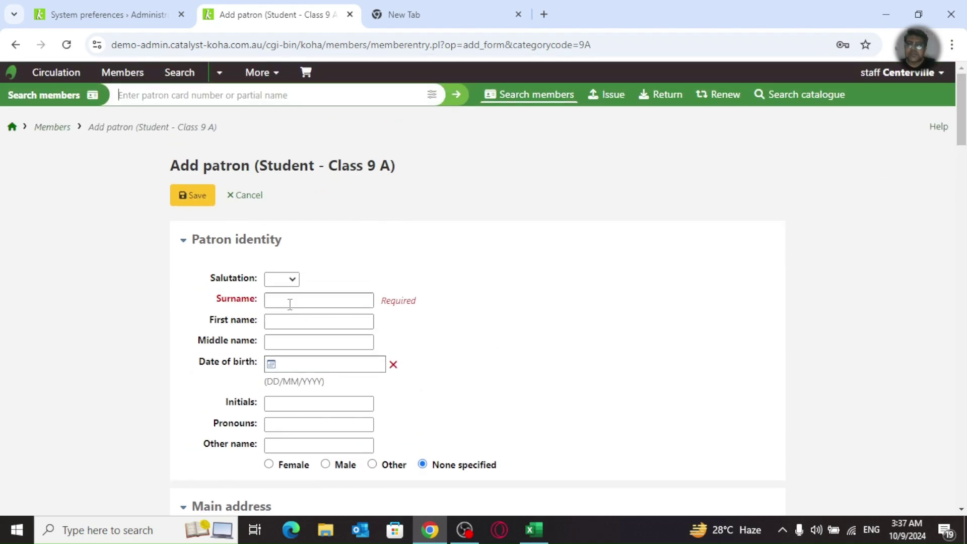
mouse_move(960, 124)
mouse_down()
mouse_move(957, 302)
mouse_move(963, 106)
mouse_up()
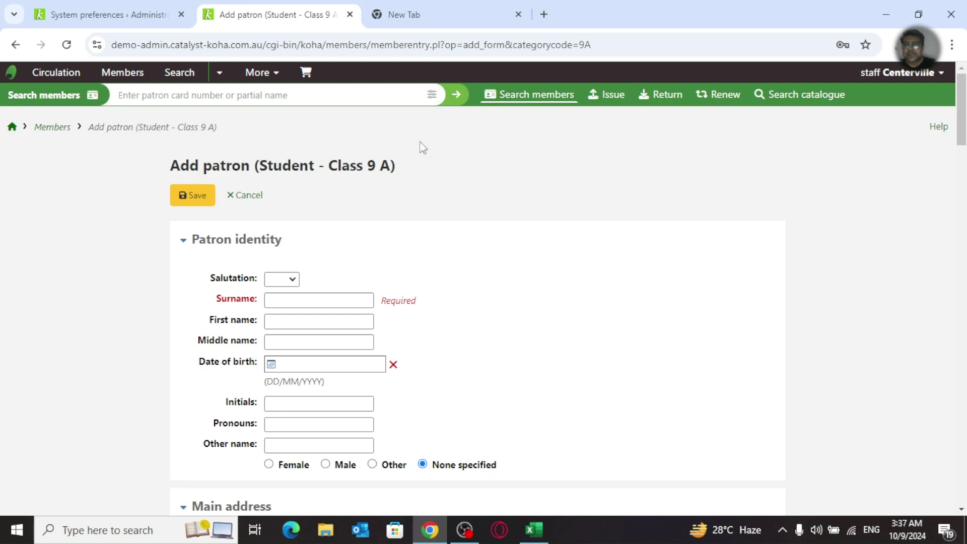
Step: Remove Surname from the BorrowerMandatoryField preference, save it, and reload the Add patron form
click(120, 10)
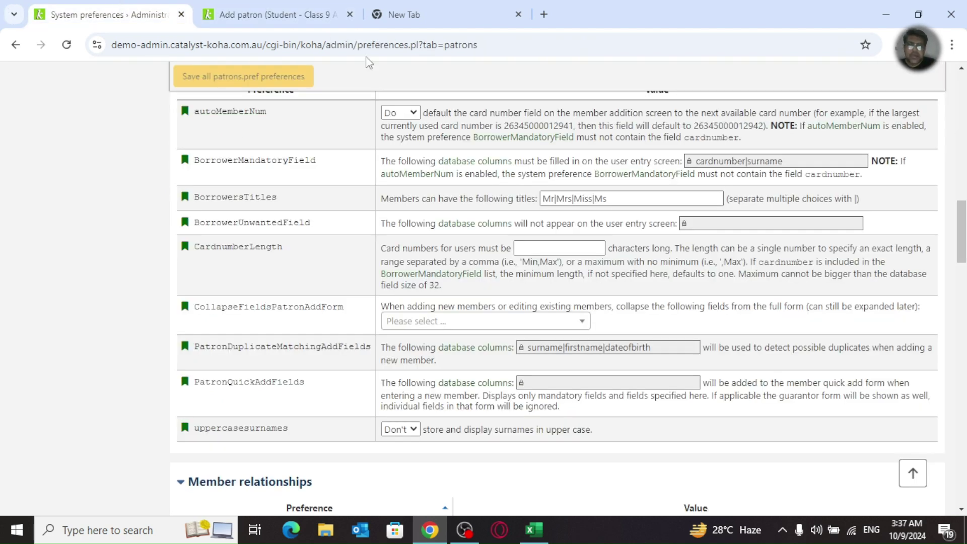
click(824, 161)
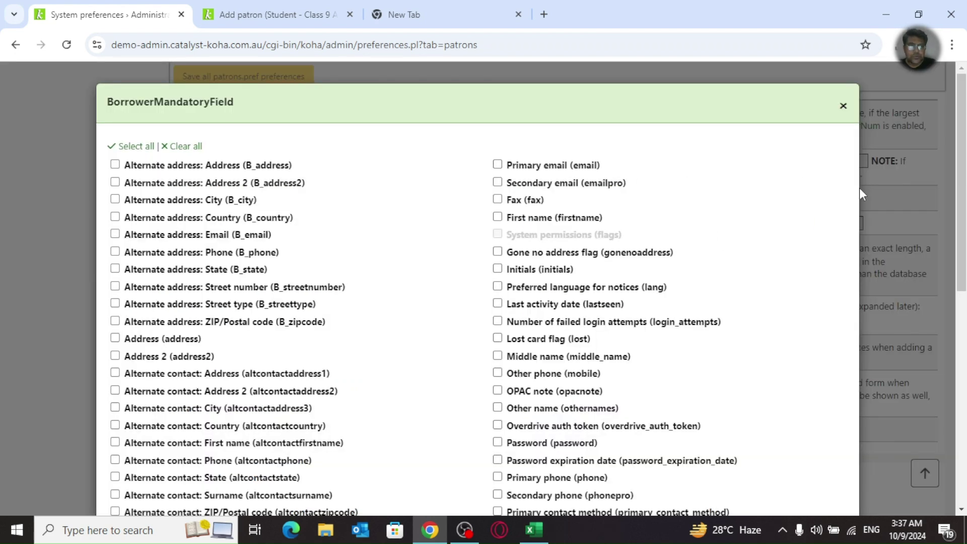
scroll(953, 271, down, 6)
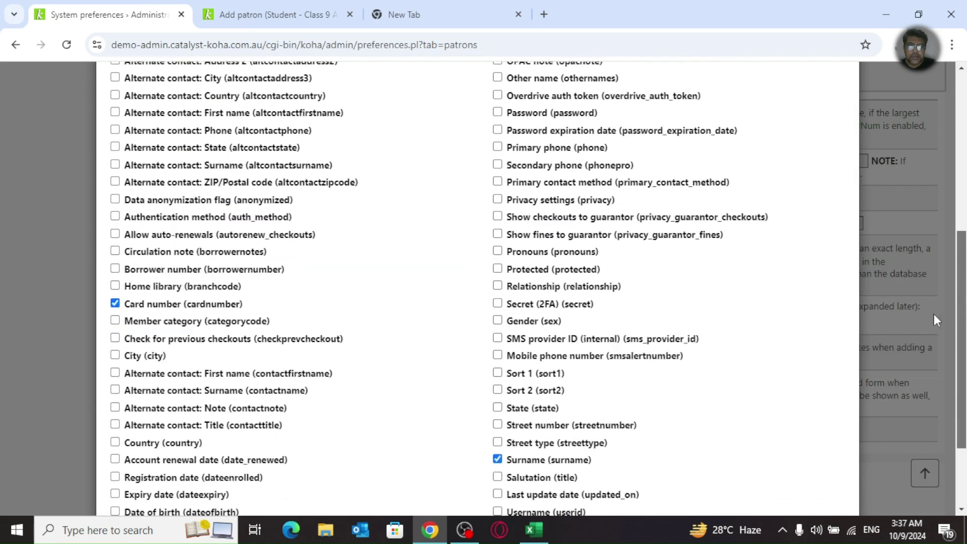
scroll(935, 333, down, 2)
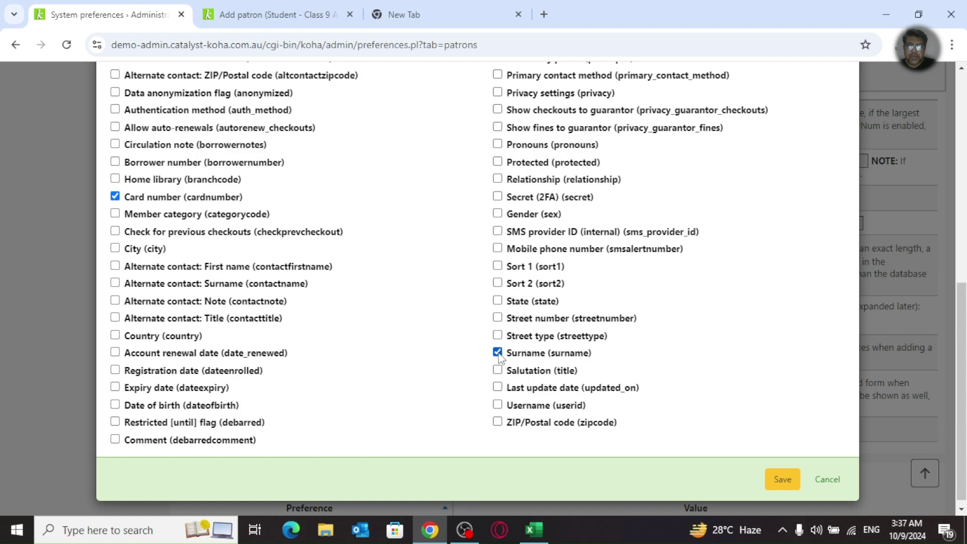
click(783, 480)
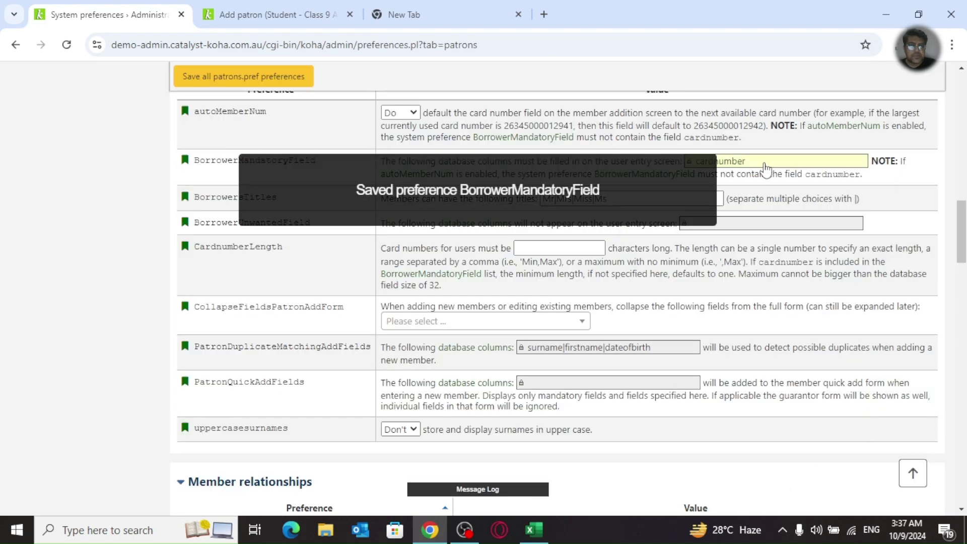
click(279, 6)
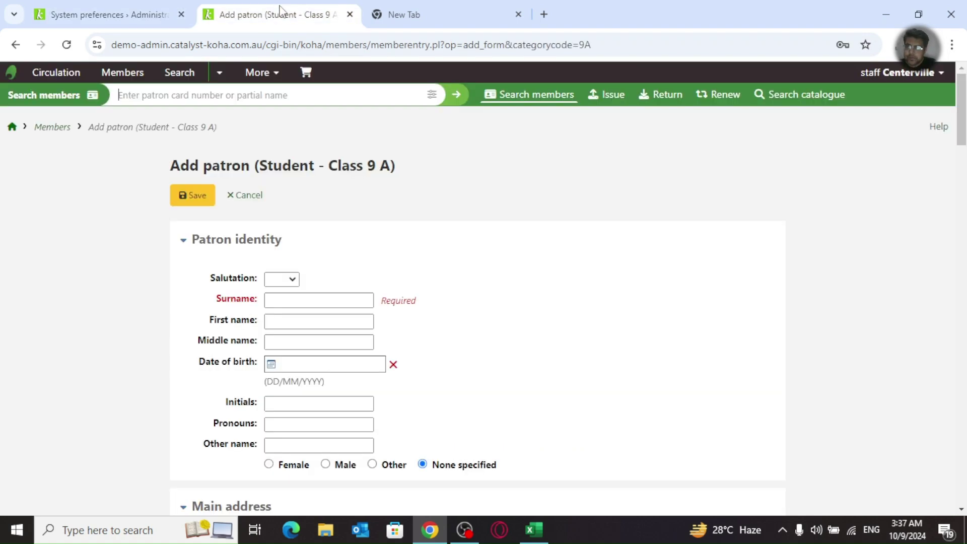
click(66, 45)
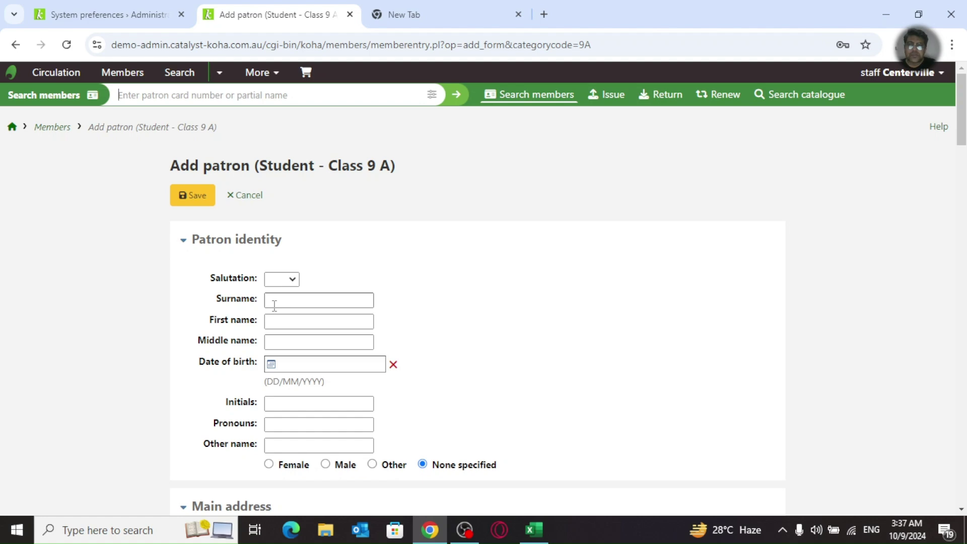
Step: Mark all fields as unwanted in the BorrowerUnwantedField preference, except Address and Address 2
click(138, 5)
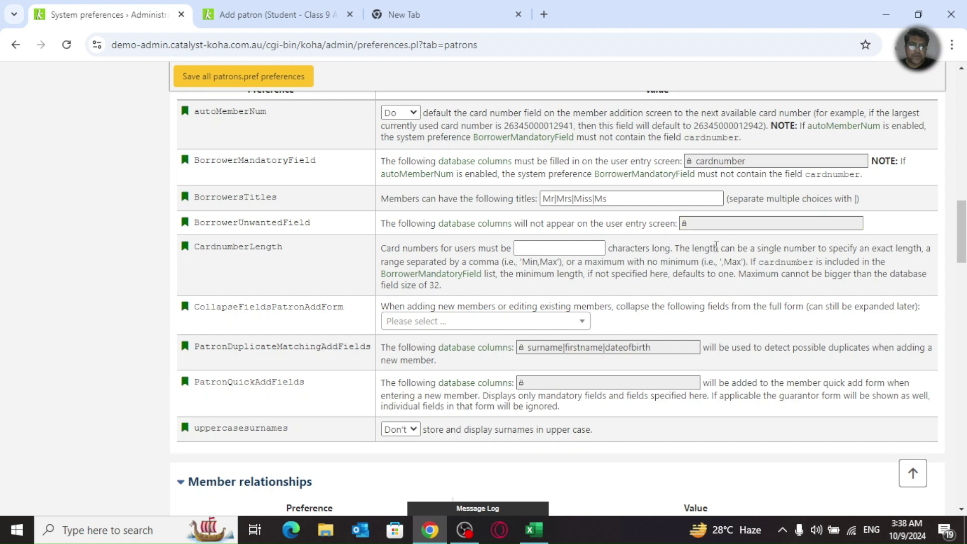
click(739, 228)
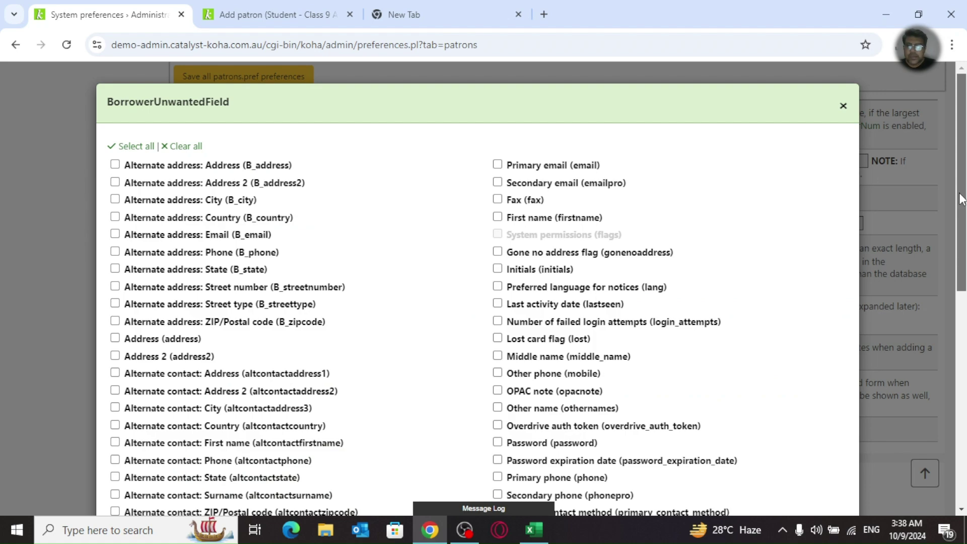
drag(963, 198, 938, 166)
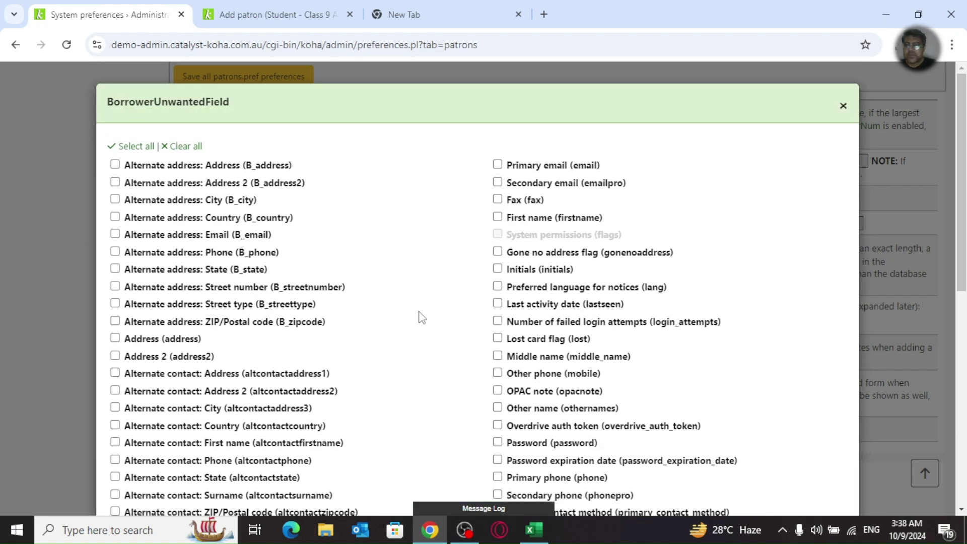
click(135, 146)
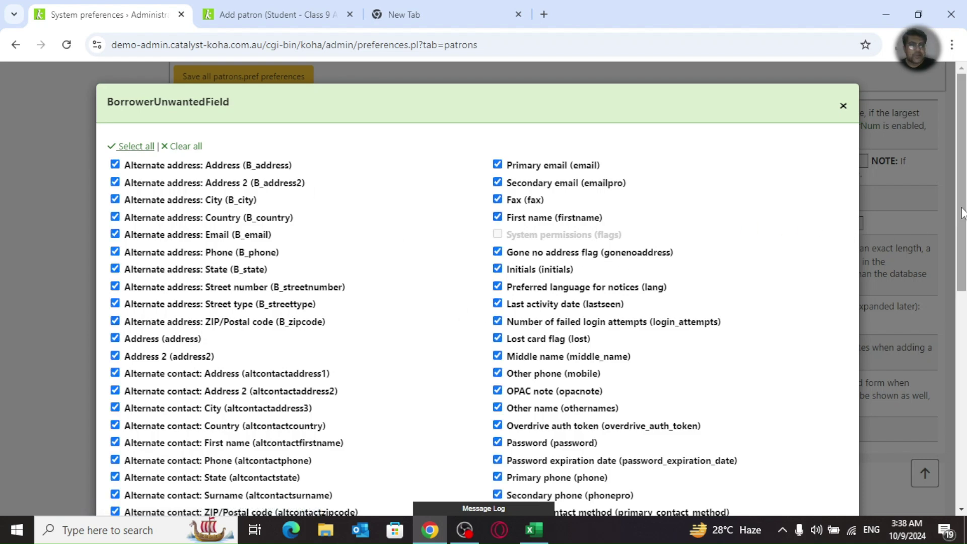
drag(962, 212, 962, 261)
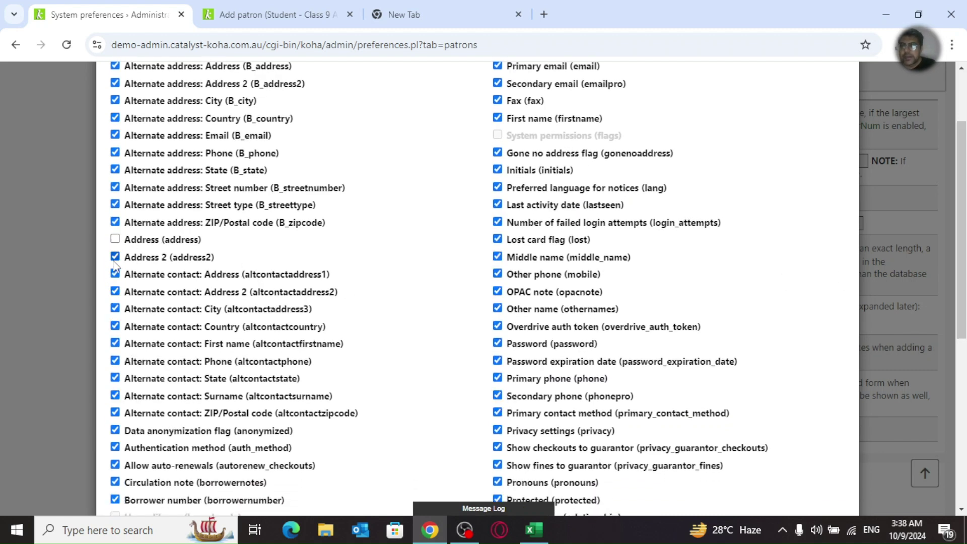
Step: Review the identity, main address and contact fields on the Add patron form
click(322, 18)
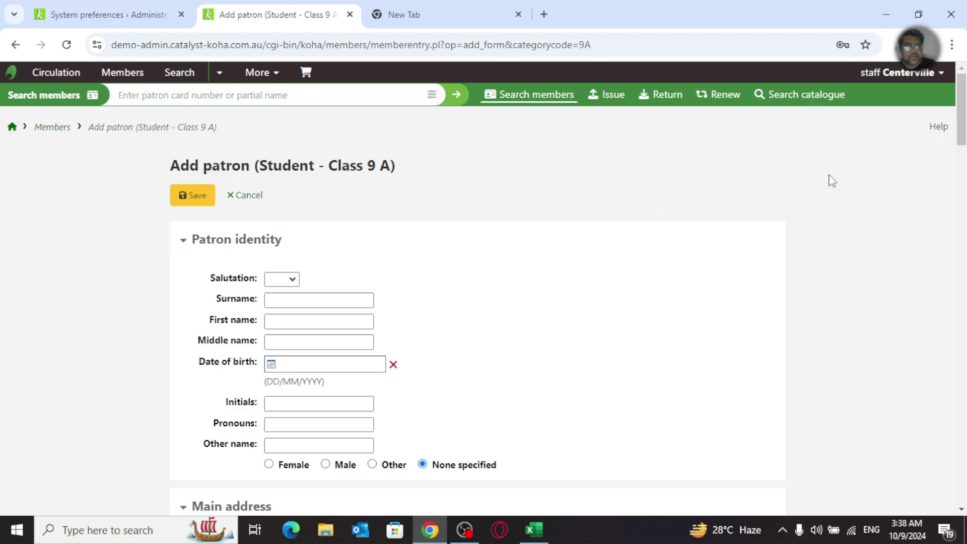
drag(962, 121, 963, 147)
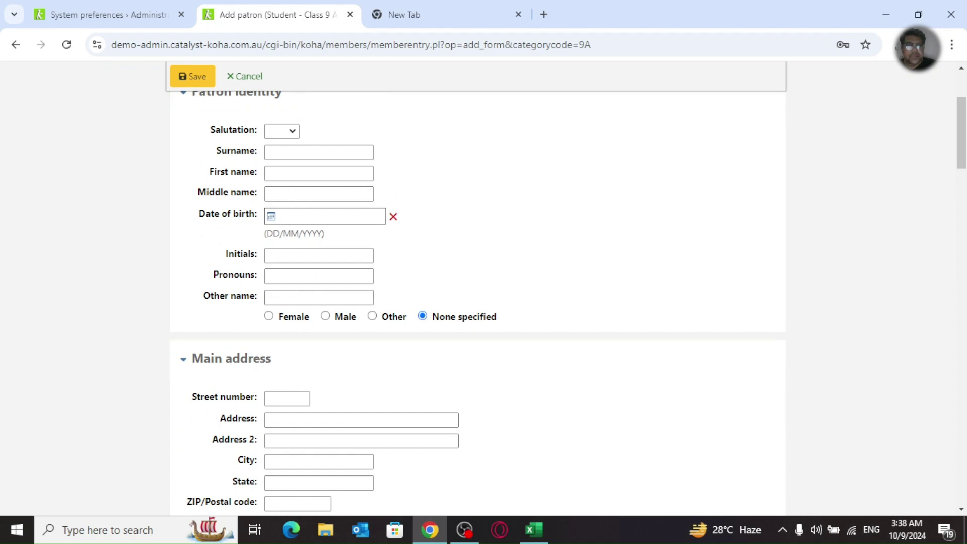
drag(962, 134, 962, 172)
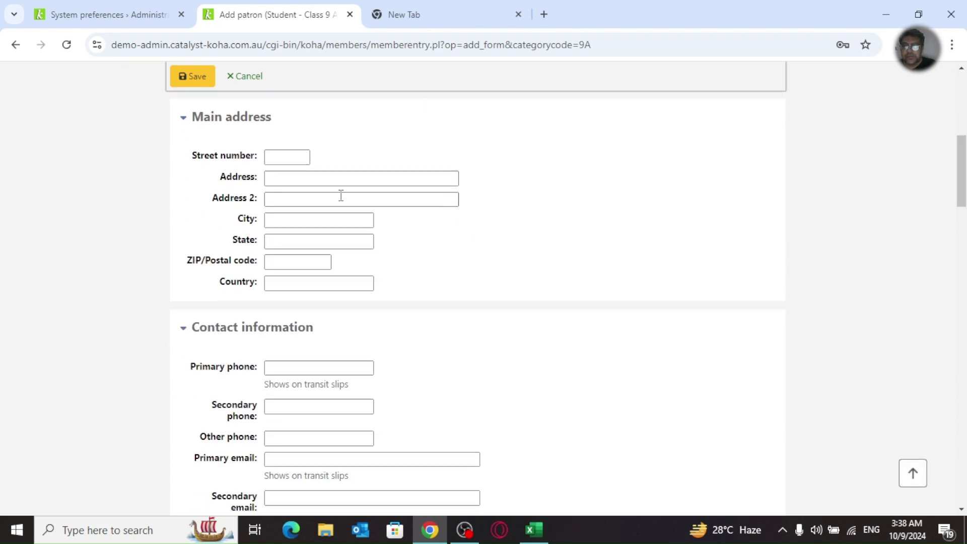
Step: Exclude Card number, City, Country, Registration date, Expiry date and Date of birth from the unwanted fields in BorrowerUnwantedField
click(135, 16)
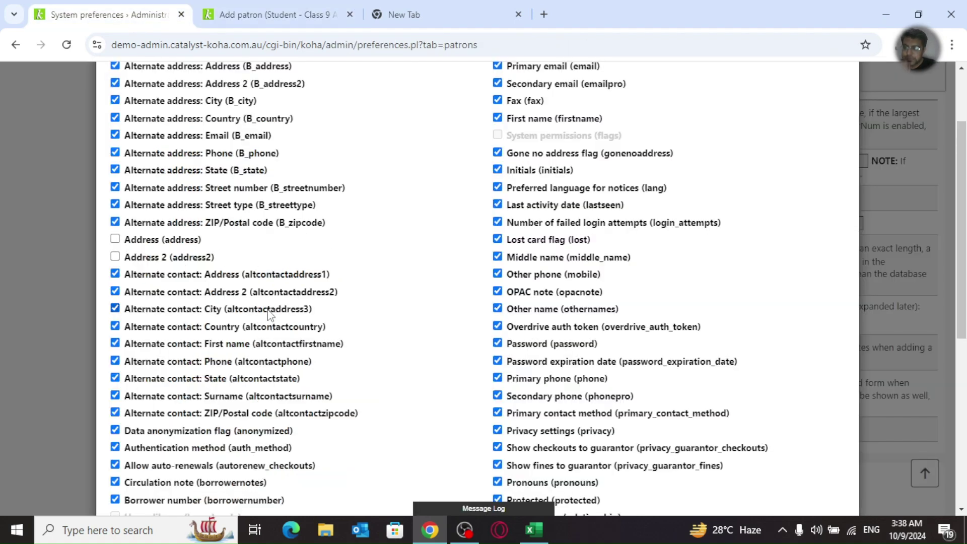
drag(964, 223, 951, 325)
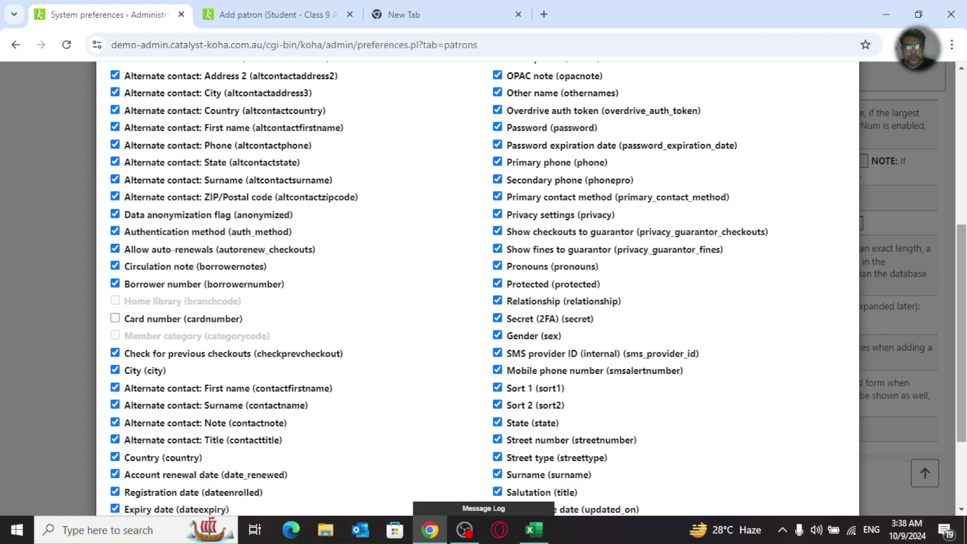
drag(962, 259, 962, 301)
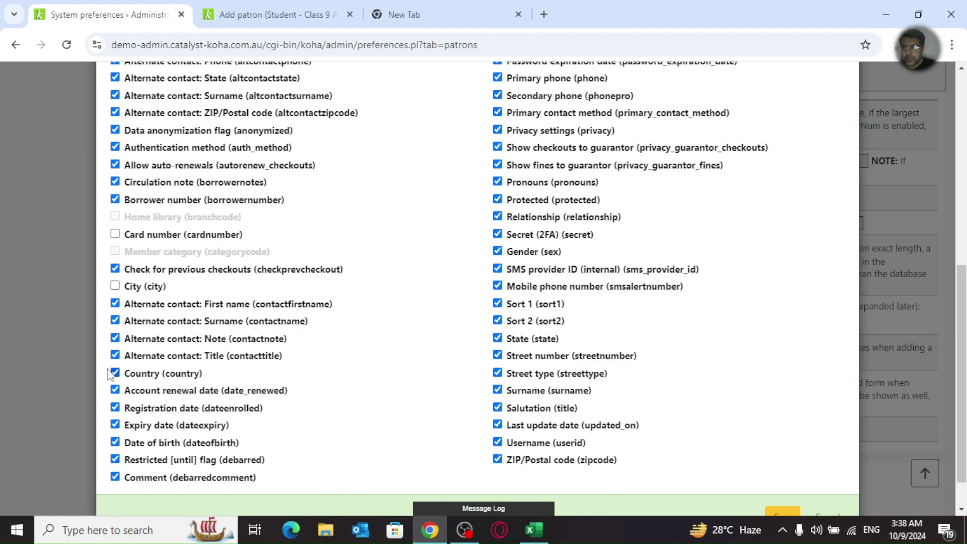
drag(963, 348, 962, 369)
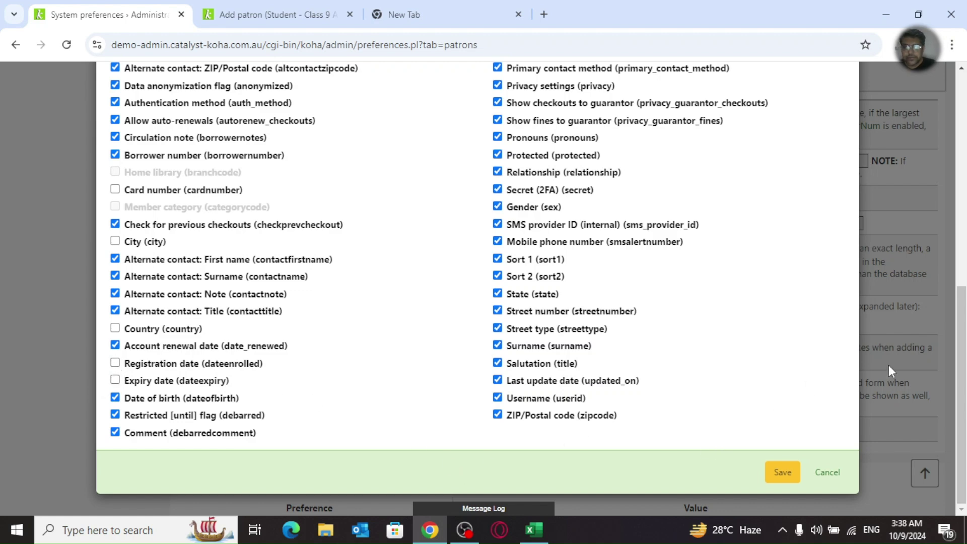
click(115, 398)
Step: Exclude Primary email, Secondary email, First name, OPAC note, Password, Primary phone and Secondary phone from the unwanted fields in BorrowerUnwantedField
scroll(504, 302, up, 7)
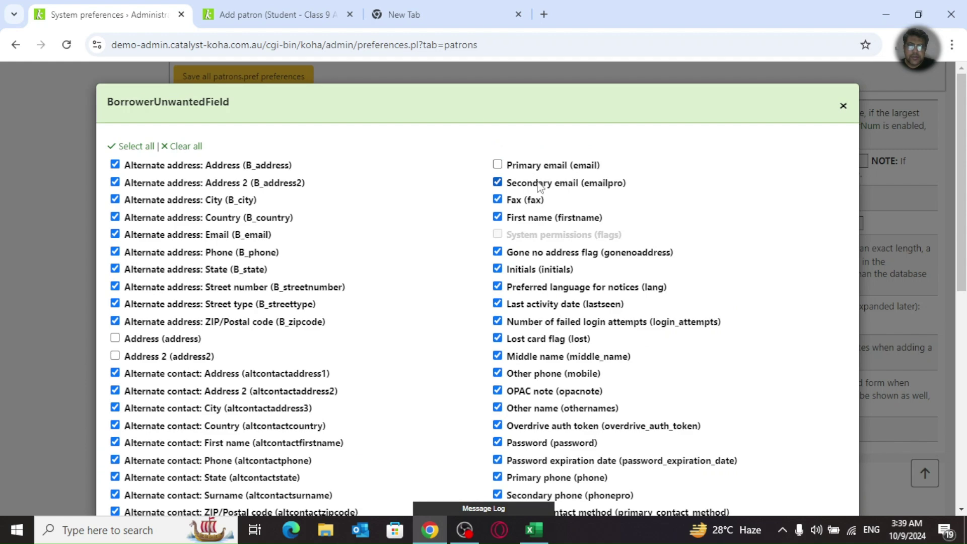
click(552, 222)
drag(960, 188, 959, 284)
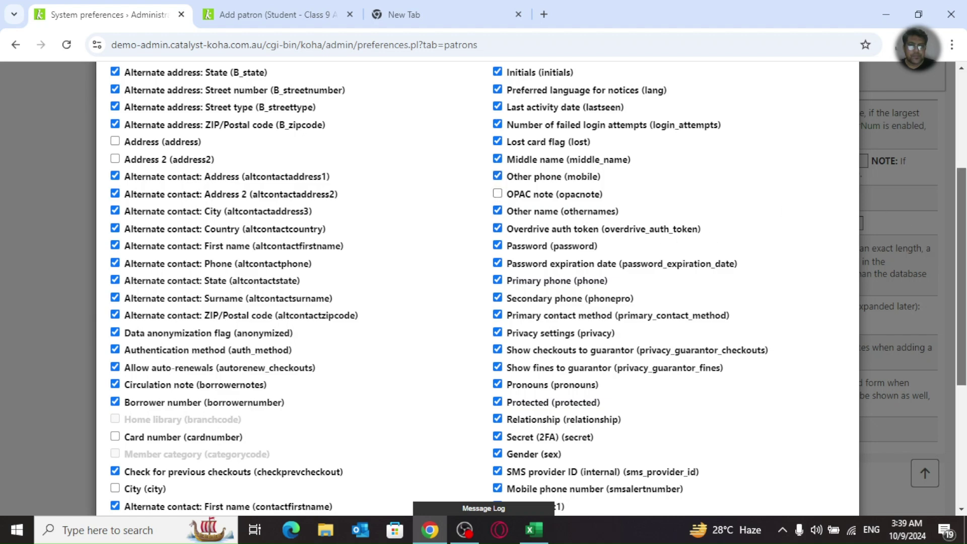
drag(962, 211, 961, 262)
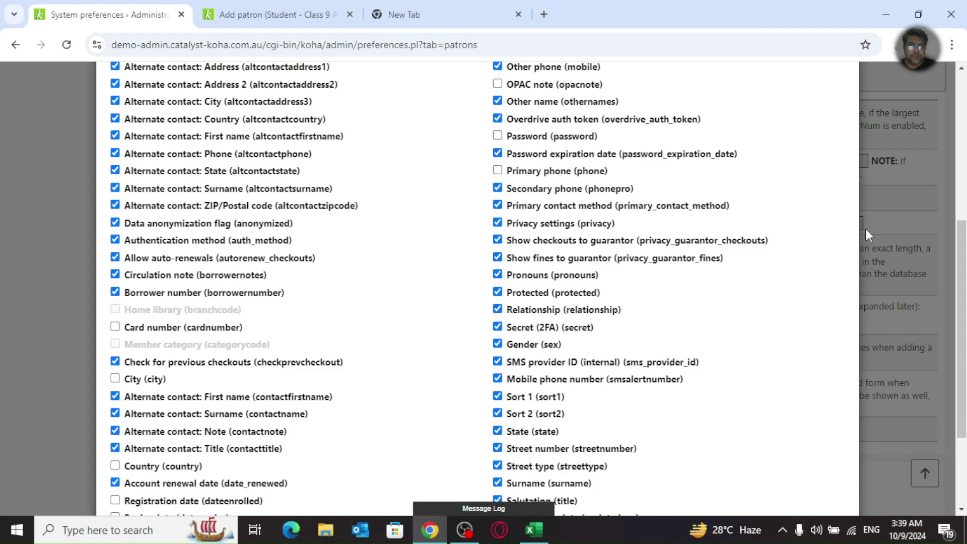
drag(962, 263, 962, 274)
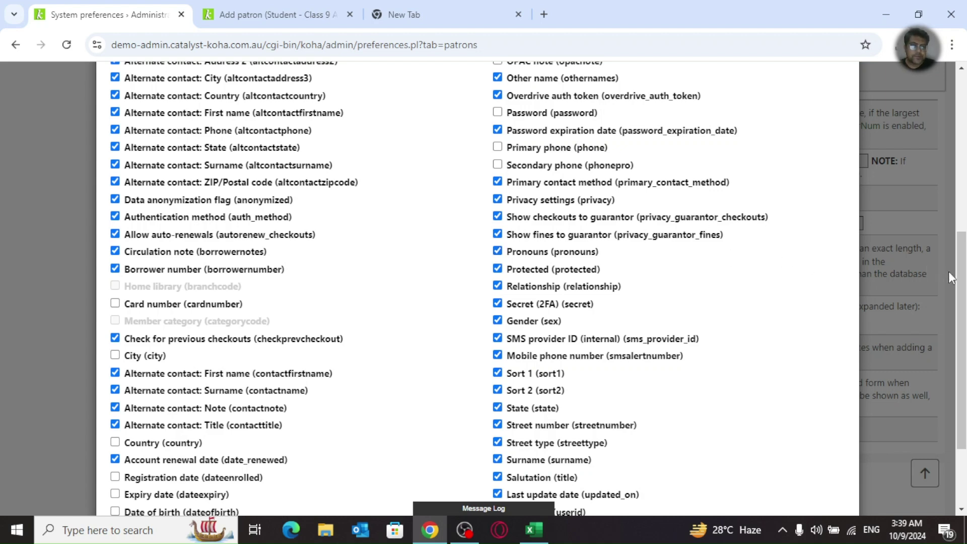
Step: Exclude Gender, Mobile phone number, Surname and Username from the unwanted fields and save the BorrowerUnwantedField preference
scroll(953, 292, down, 2)
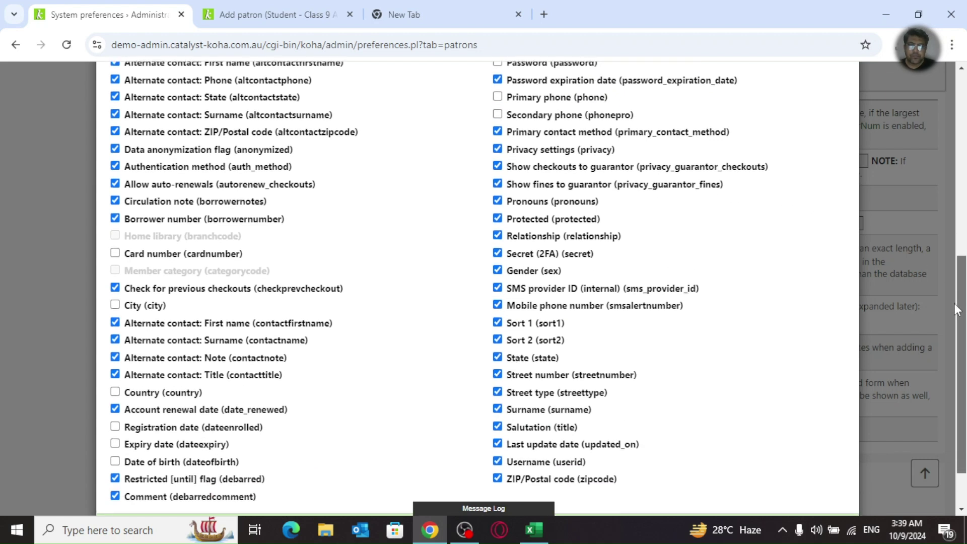
scroll(957, 308, down, 3)
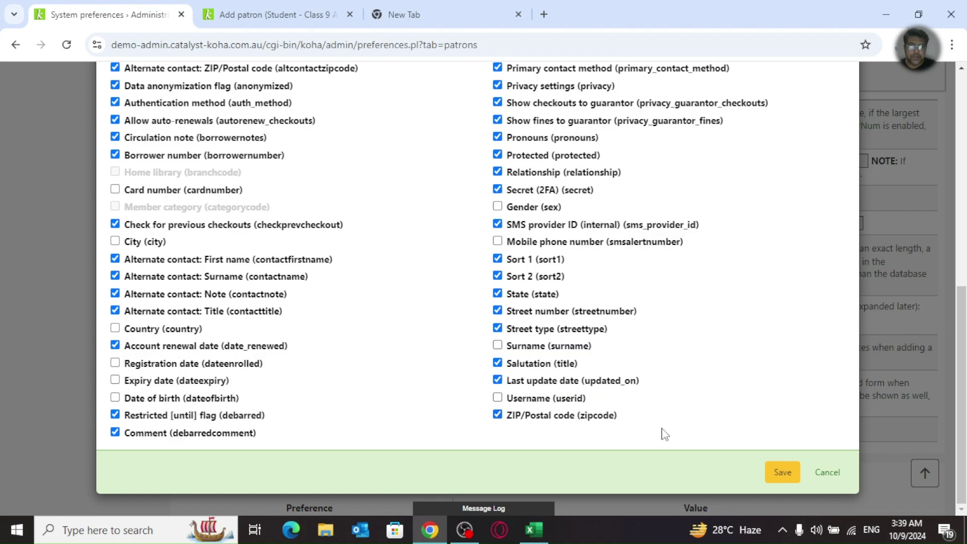
click(783, 473)
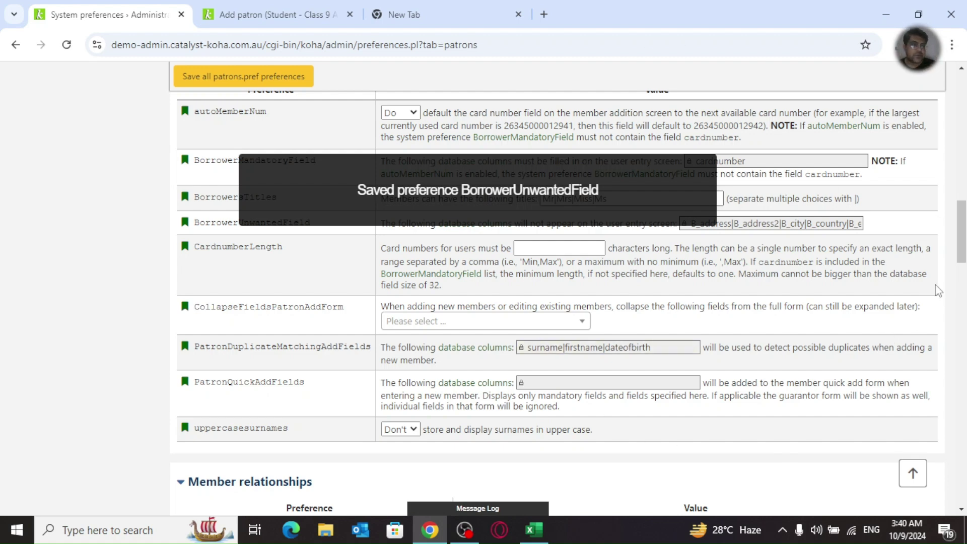
Step: Return to the Add patron form for Student - Class 9 A and reload it with the saved field preferences
drag(963, 248, 964, 226)
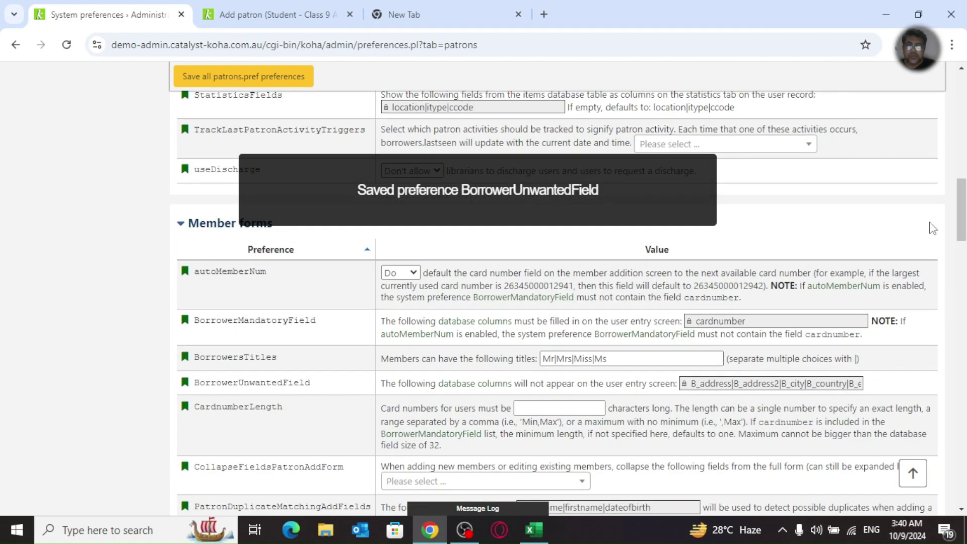
click(325, 19)
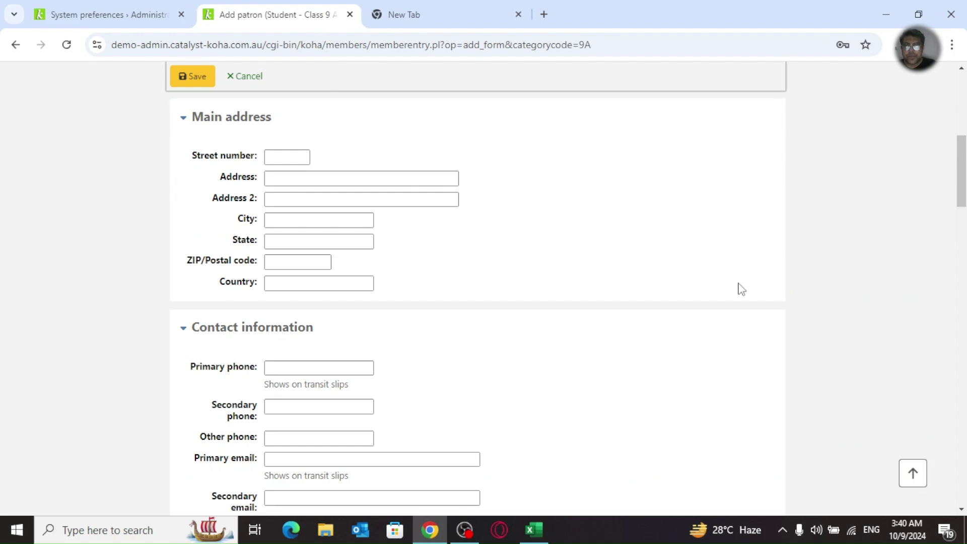
drag(959, 211, 939, 141)
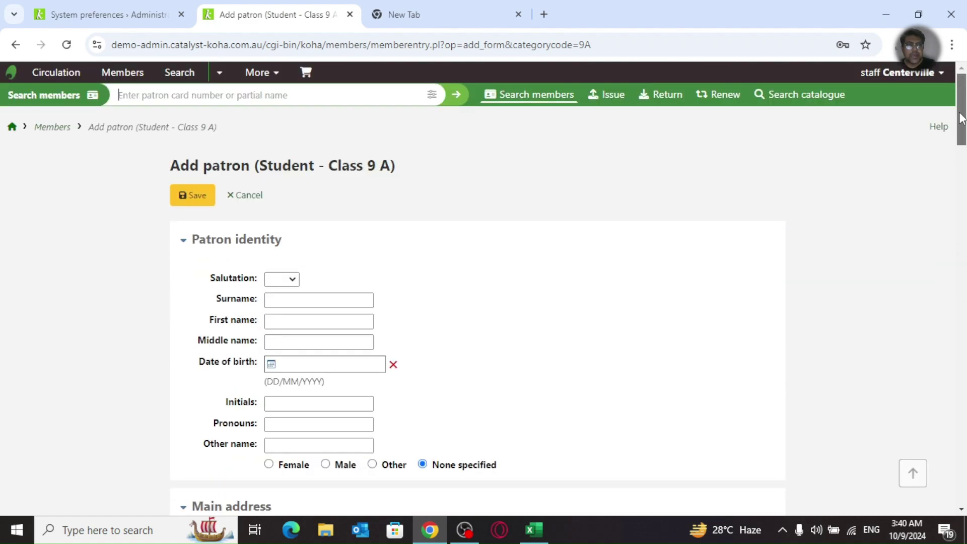
click(75, 45)
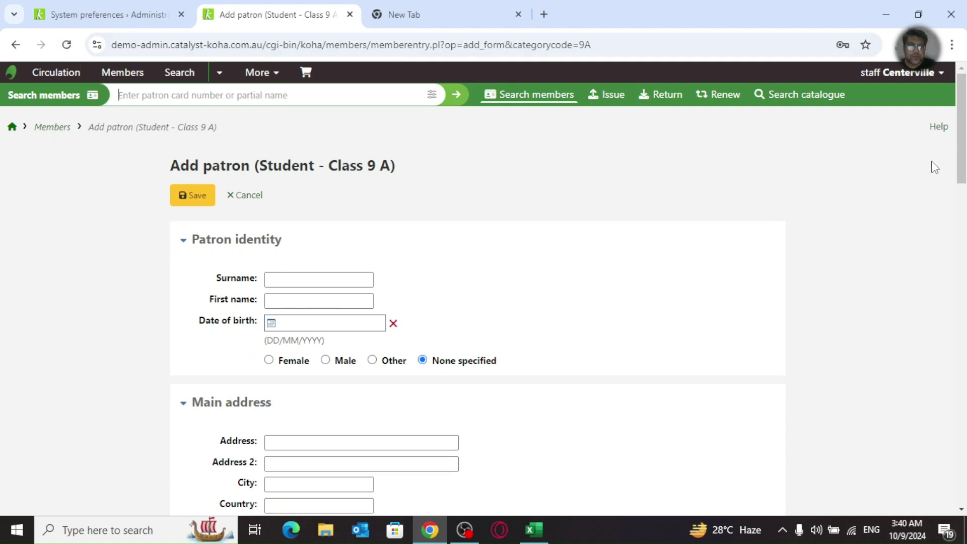
Step: Examine all sections of the reloaded Add patron form, from patron identity through additional attributes to messaging preferences
scroll(962, 181, down, 2)
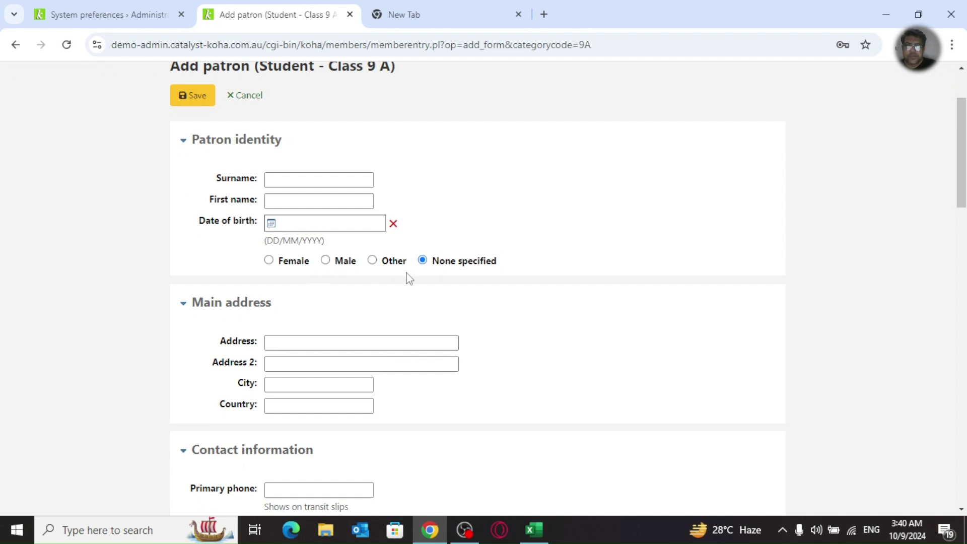
scroll(959, 219, down, 1)
scroll(959, 222, down, 3)
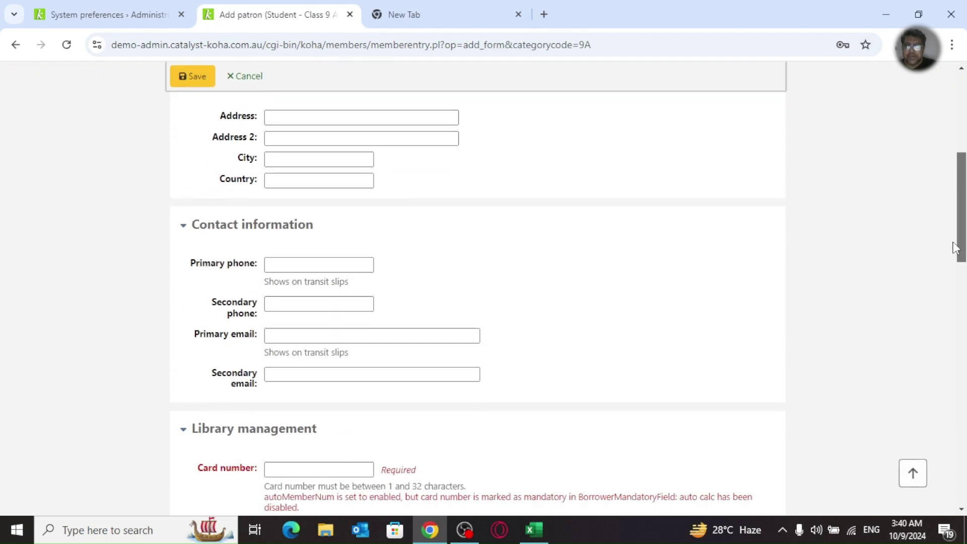
scroll(961, 242, up, 1)
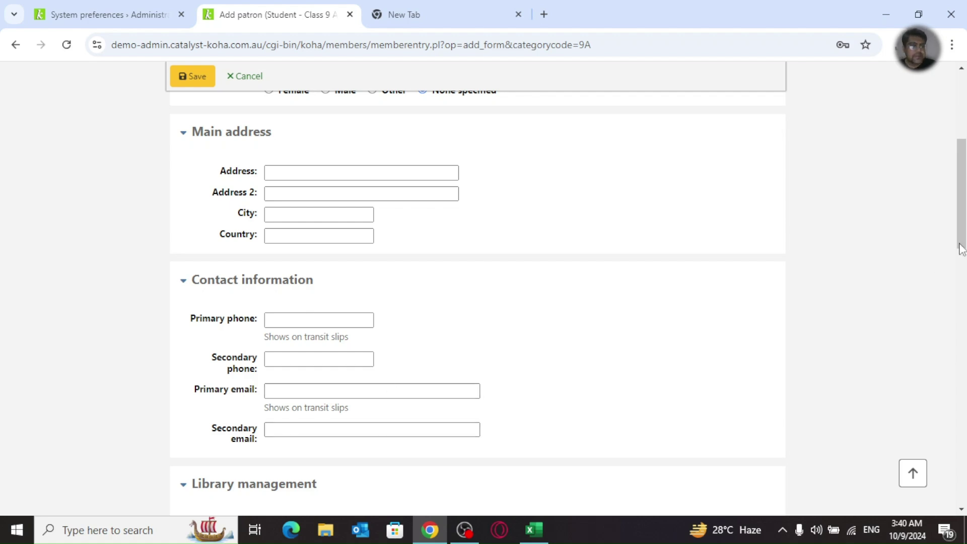
drag(949, 234, 947, 305)
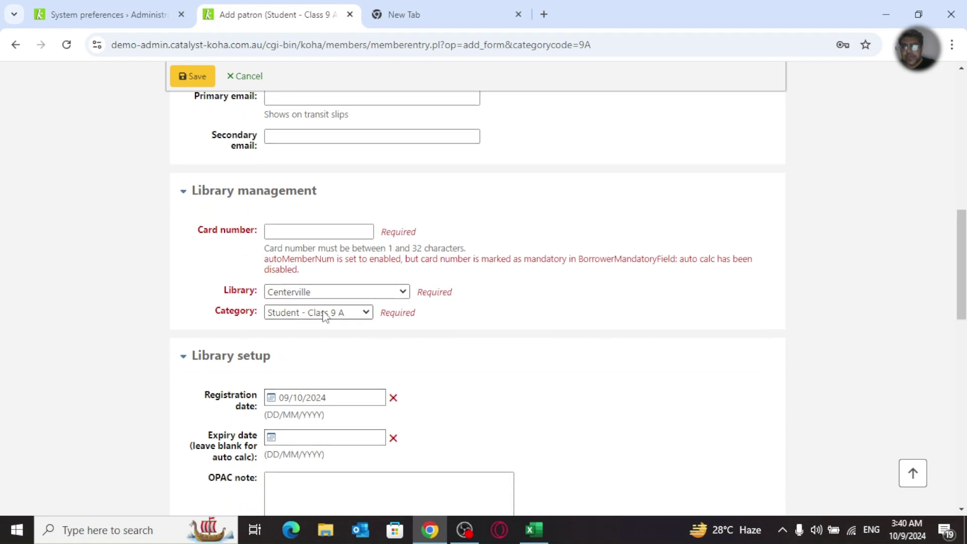
drag(962, 269, 955, 346)
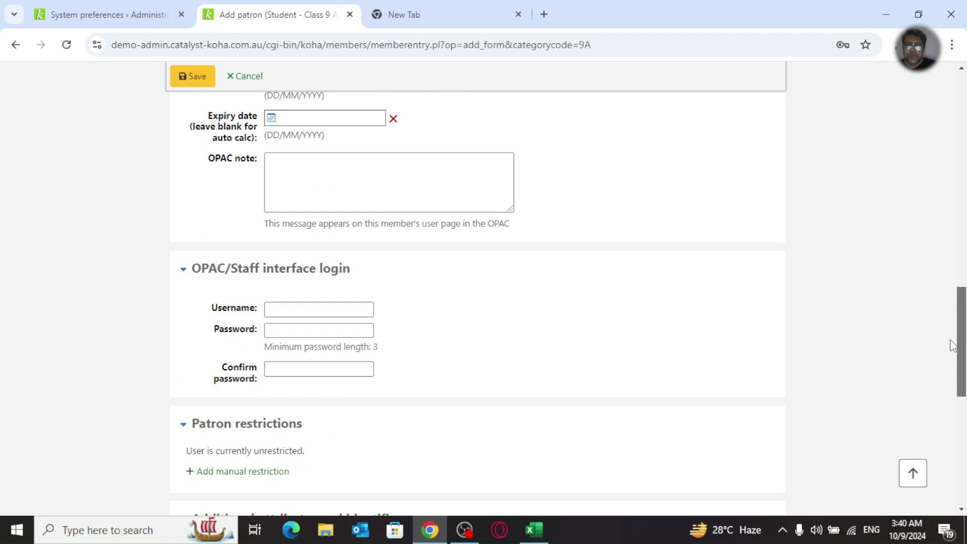
drag(952, 347, 933, 417)
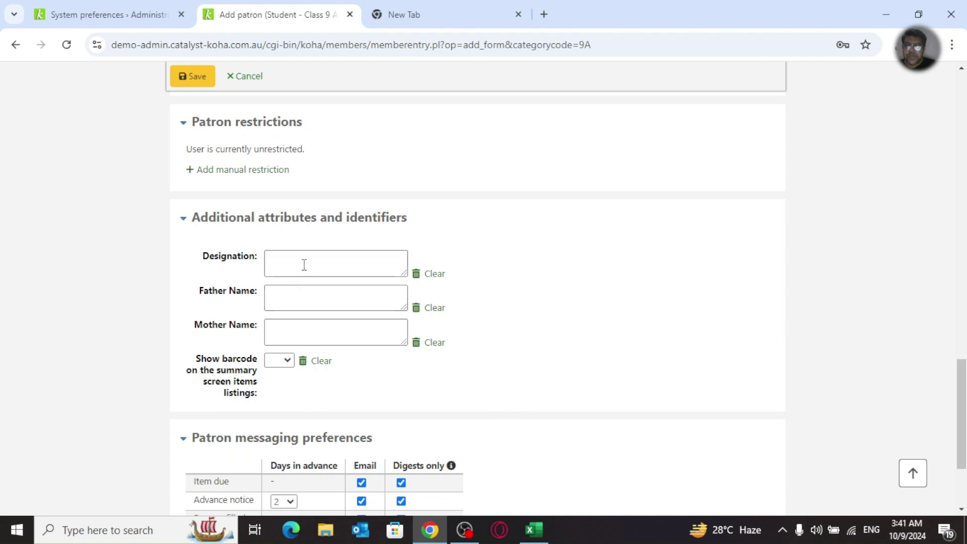
click(312, 293)
click(307, 327)
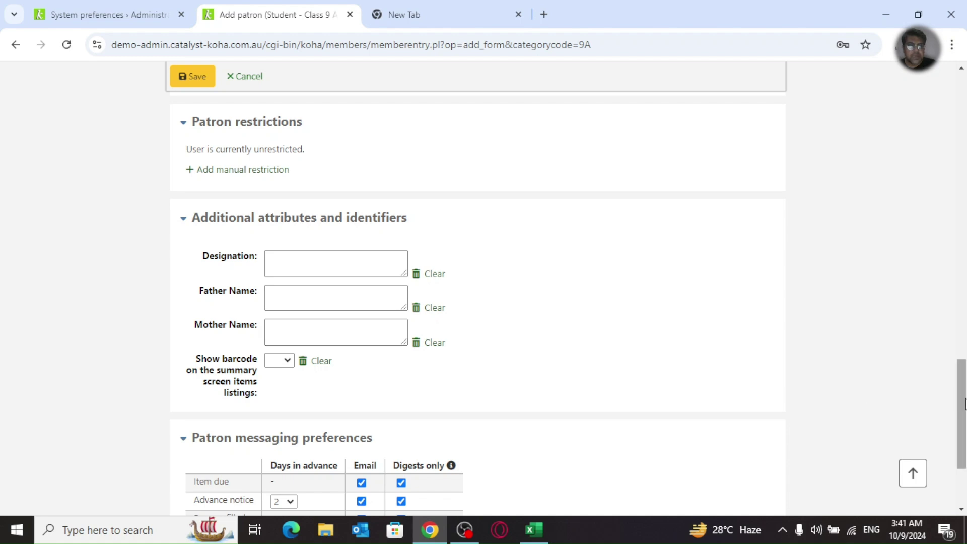
drag(961, 403, 963, 442)
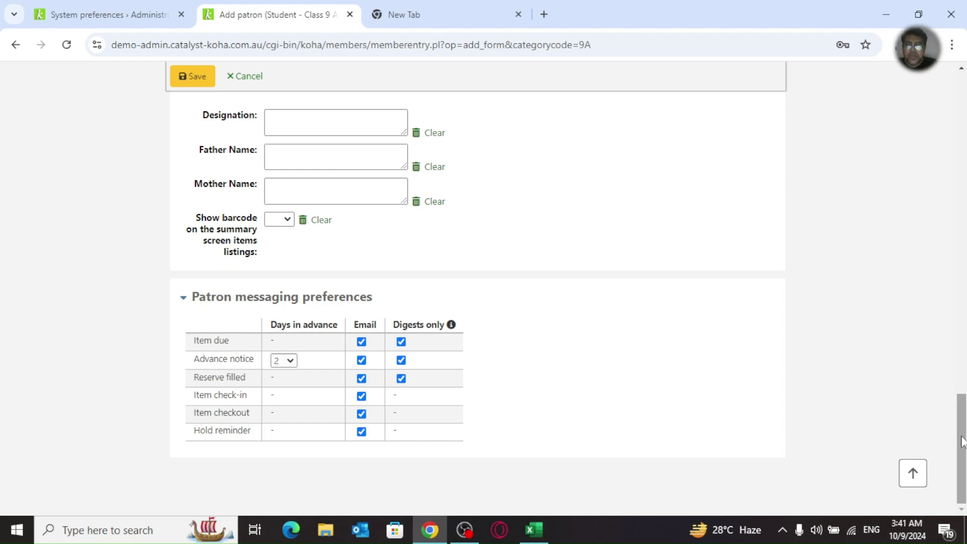
drag(963, 442, 943, 113)
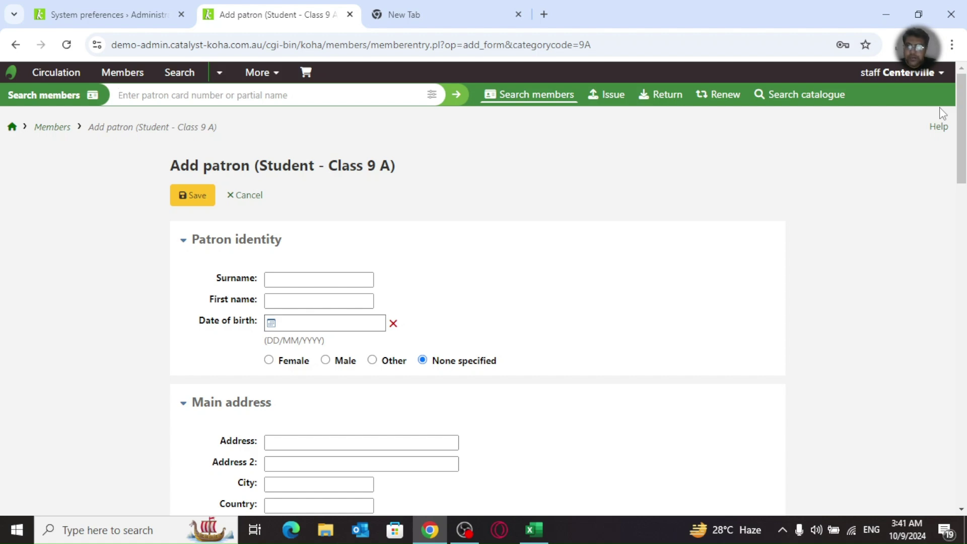
Step: Open the Import members tool and download the starter CSV file with all the columns
click(59, 129)
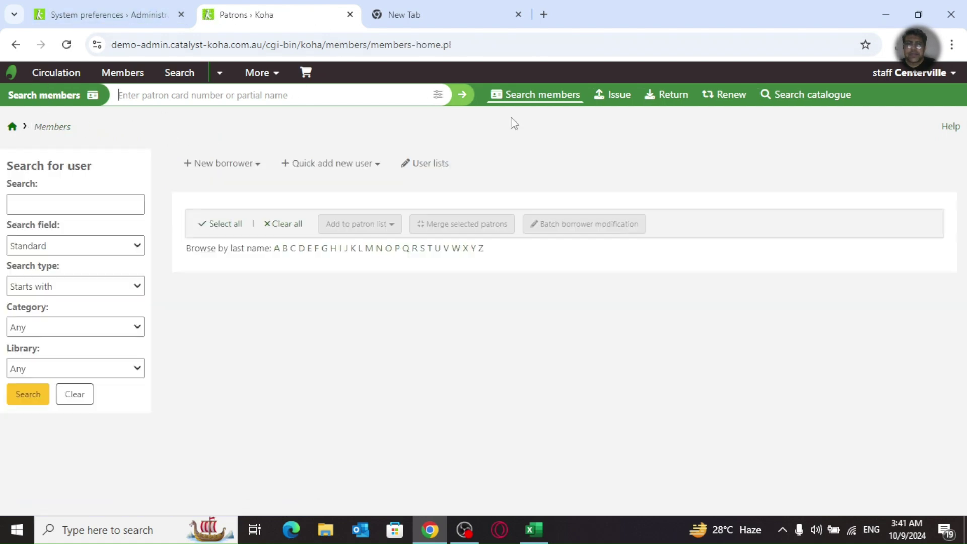
click(260, 75)
click(272, 240)
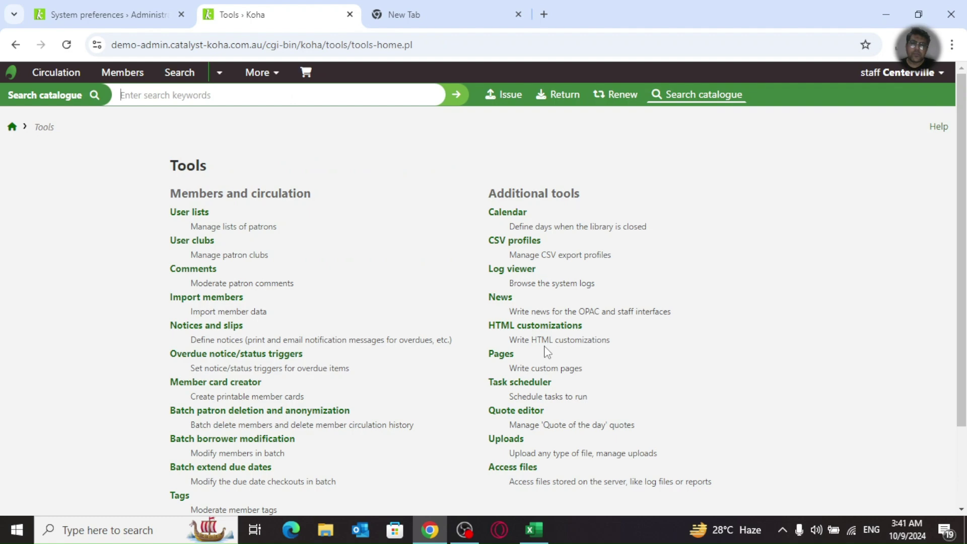
scroll(321, 304, down, 1)
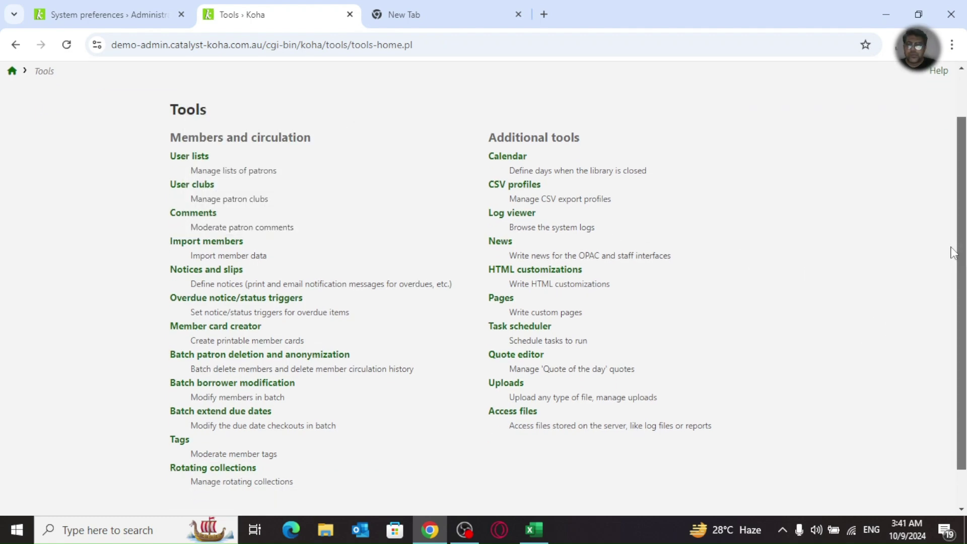
click(203, 247)
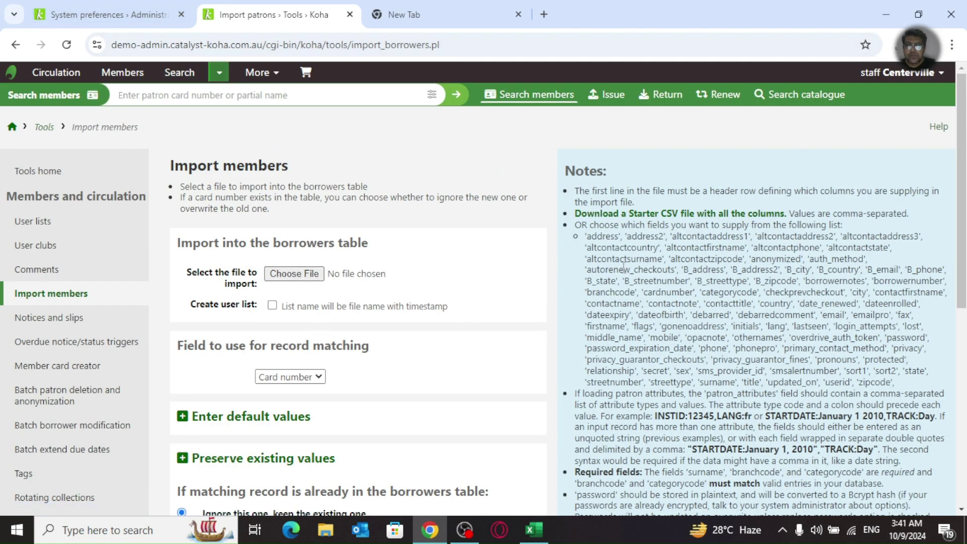
click(614, 222)
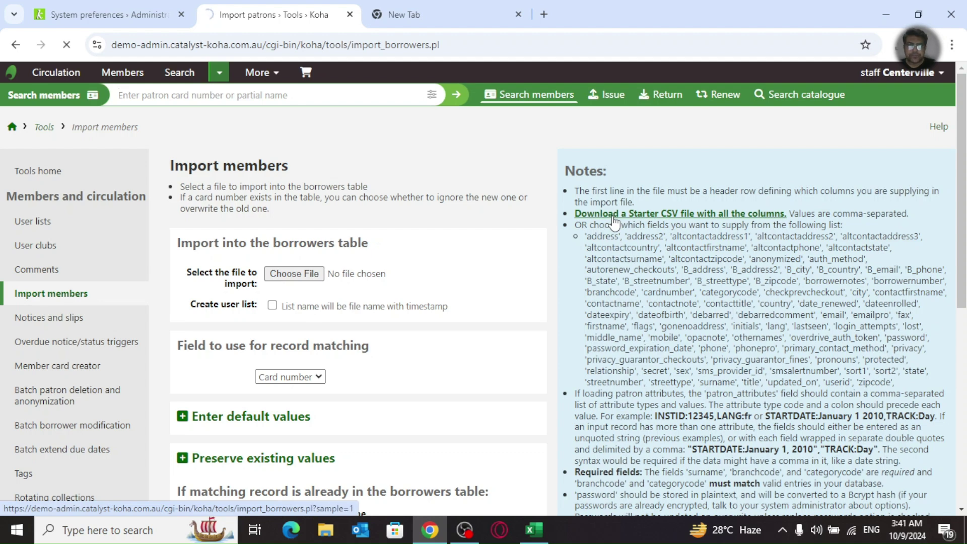
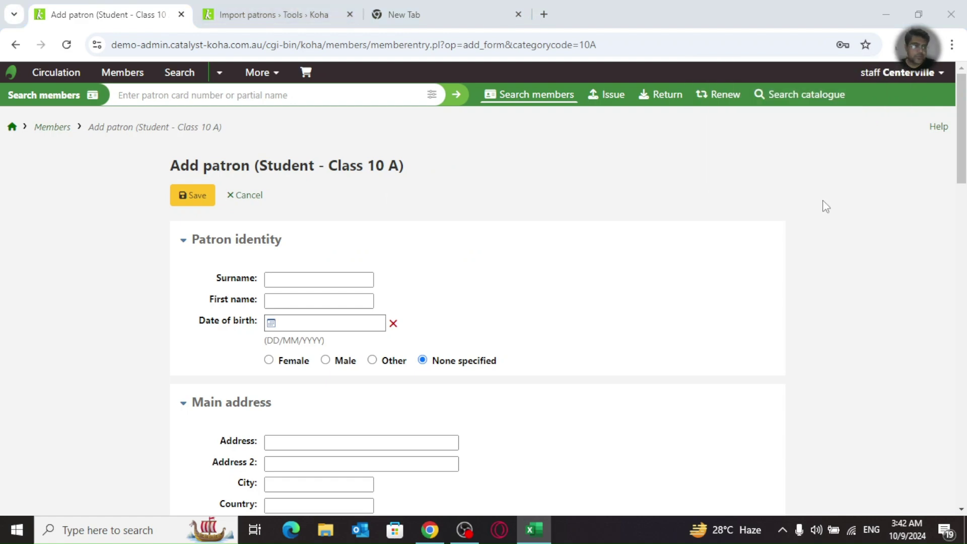
Step: Switch to the patron_import file in Excel and widen all columns so the full header names fit
key(alt+Tab)
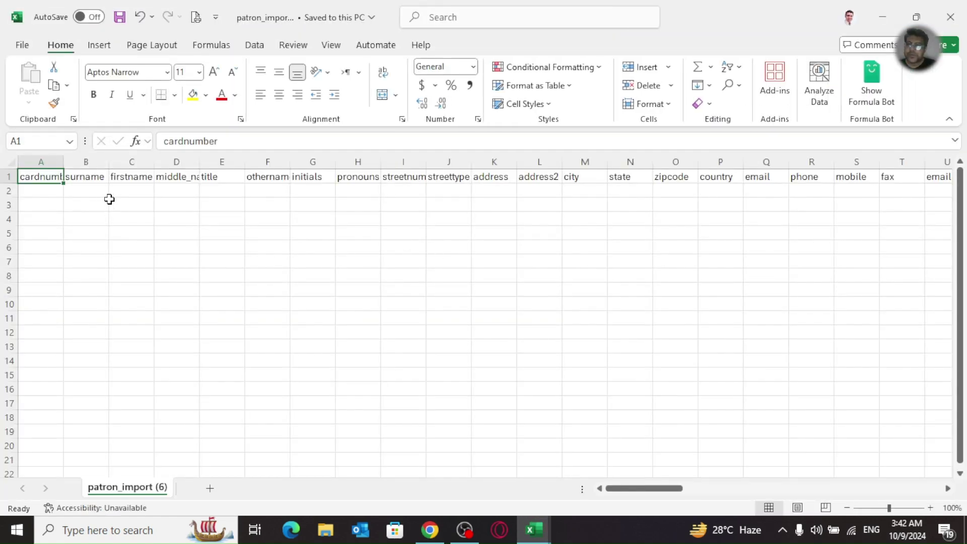
key(Right)
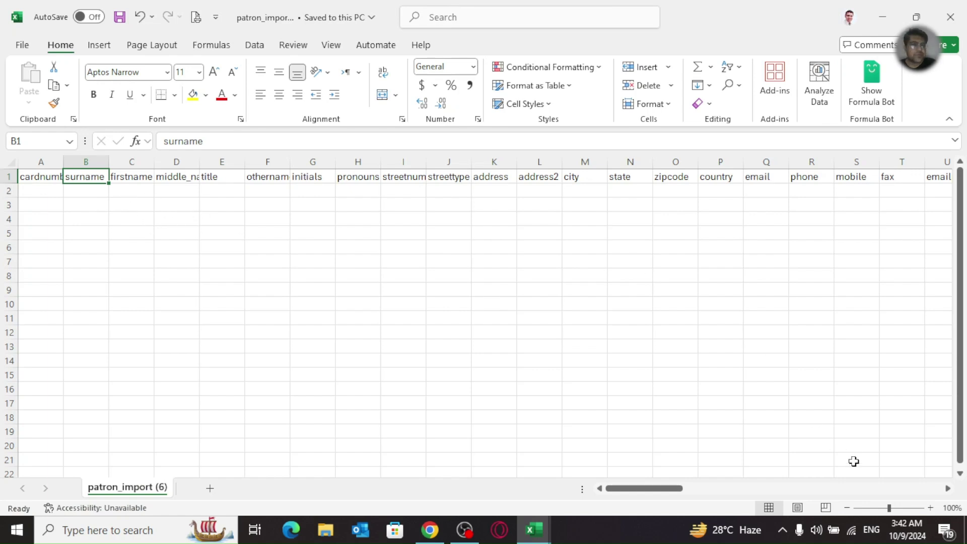
click(900, 507)
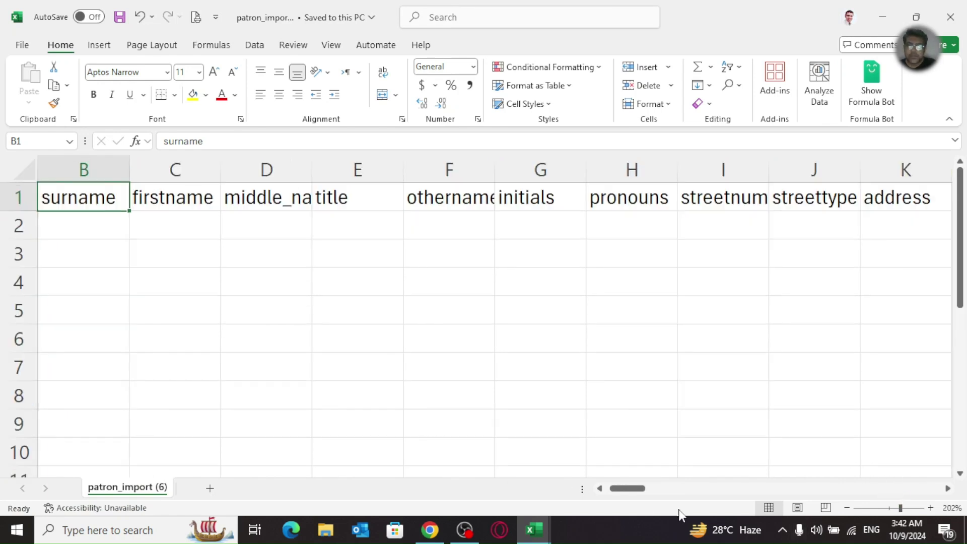
drag(642, 492, 573, 488)
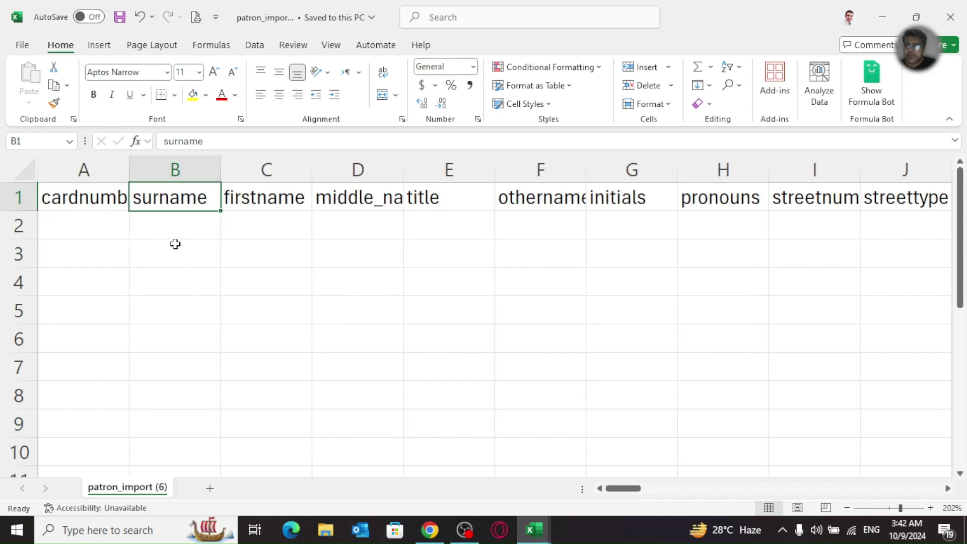
drag(127, 172, 182, 172)
click(25, 167)
click(150, 249)
click(120, 204)
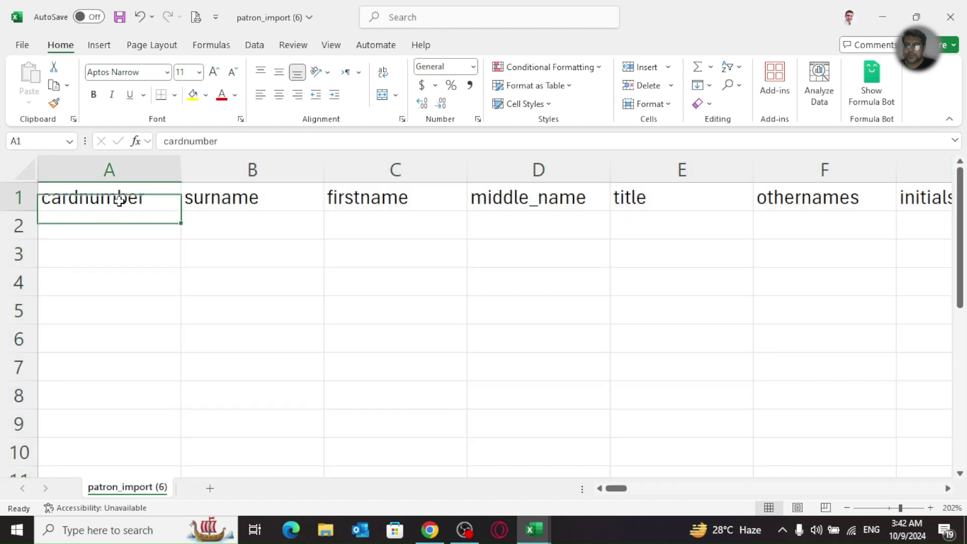
Step: Delete the columns from middle_name through streettype, keeping cardnumber, surname and firstname ahead of address
key(Right)
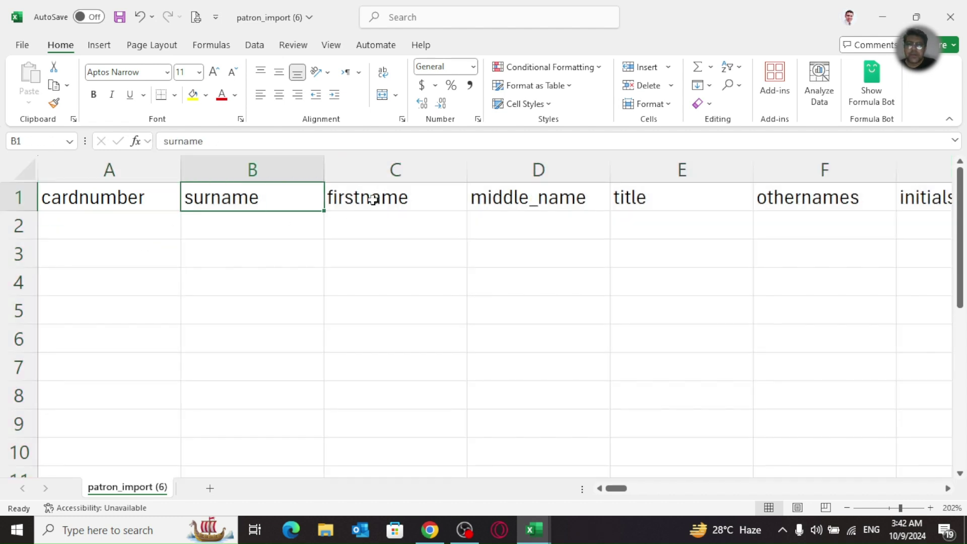
click(375, 198)
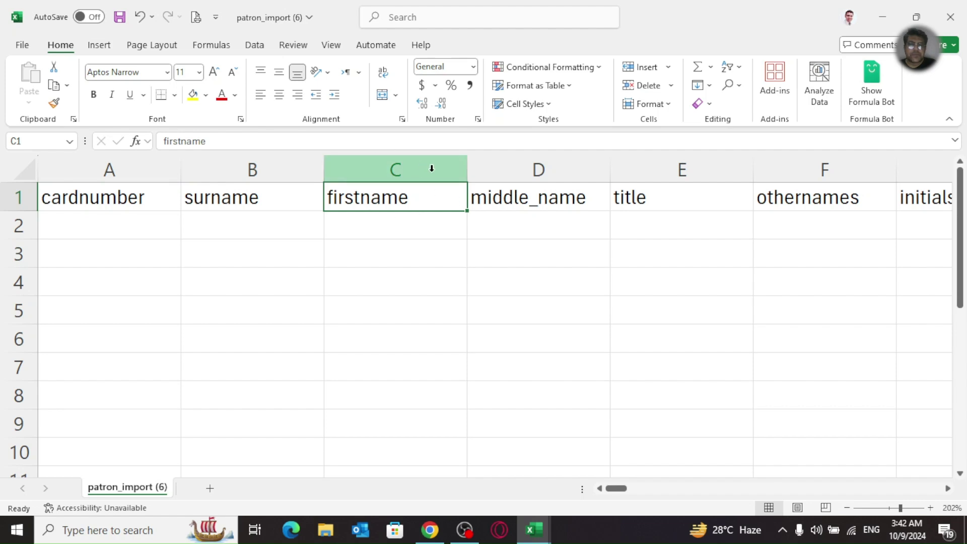
click(529, 170)
drag(529, 170, 756, 173)
right_click(485, 274)
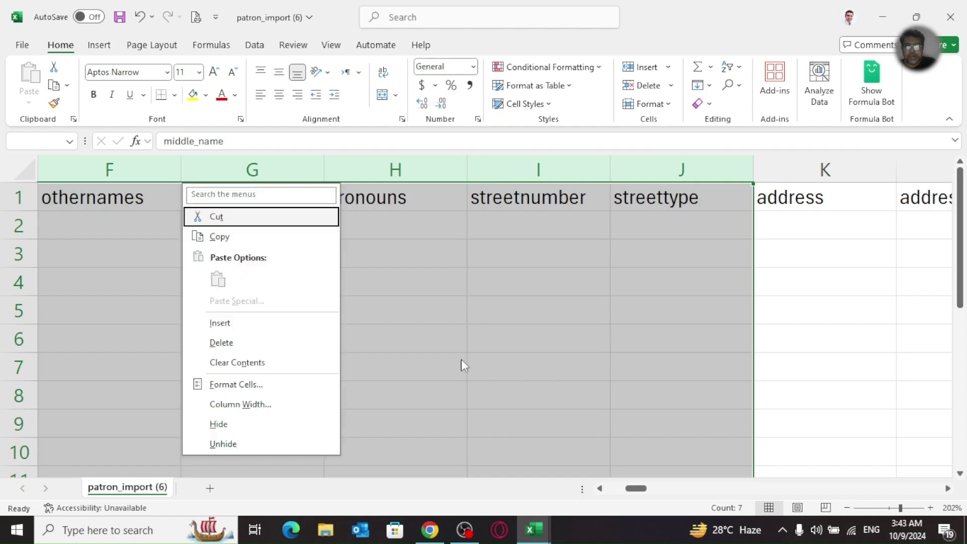
click(260, 346)
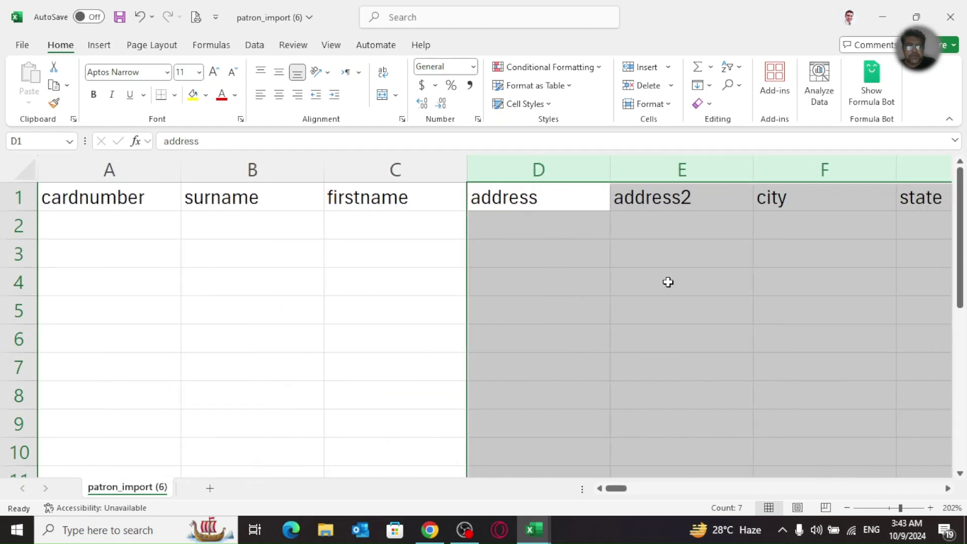
Step: Delete the state and zipcode columns between city and country in the patron import sheet
key(Right)
key(Right)
key(Right)
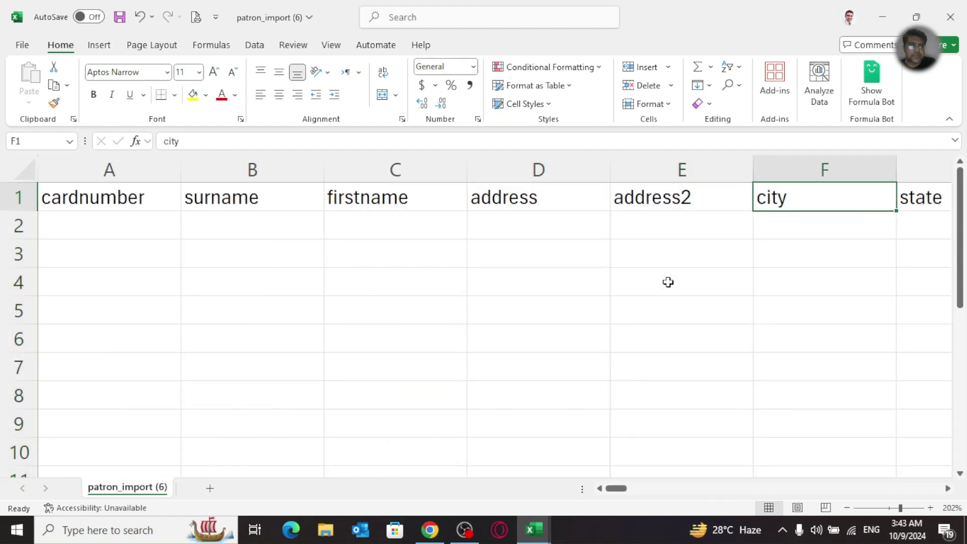
key(Right)
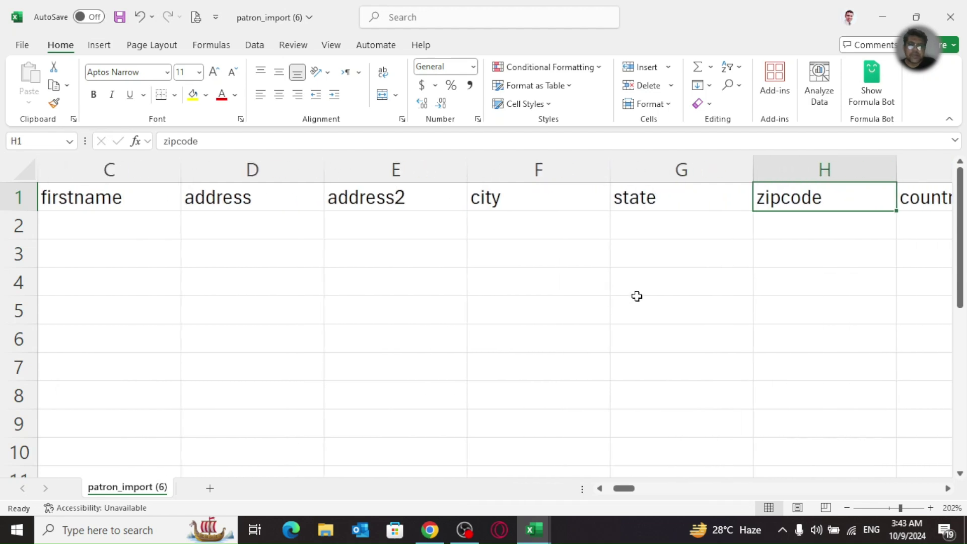
click(658, 160)
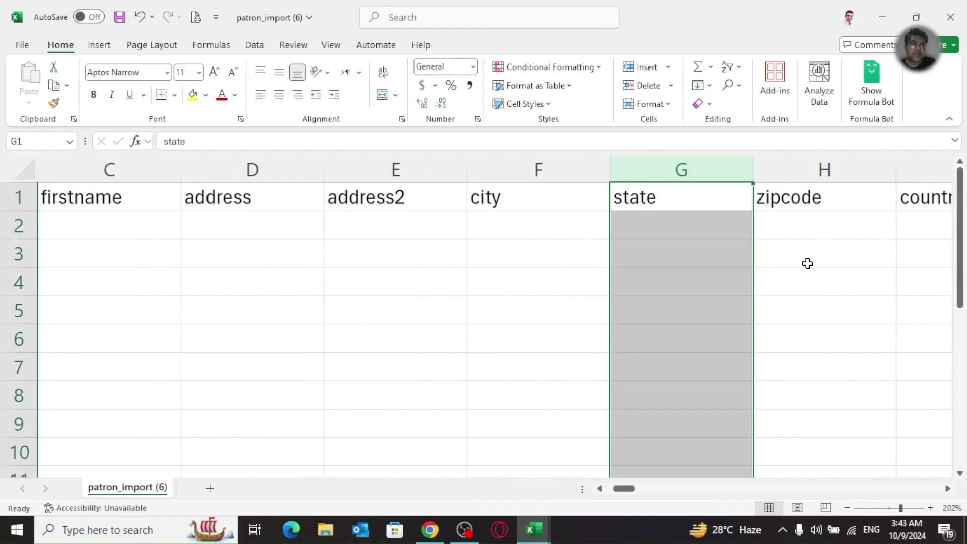
key(shift+Right)
key(shift+Right)
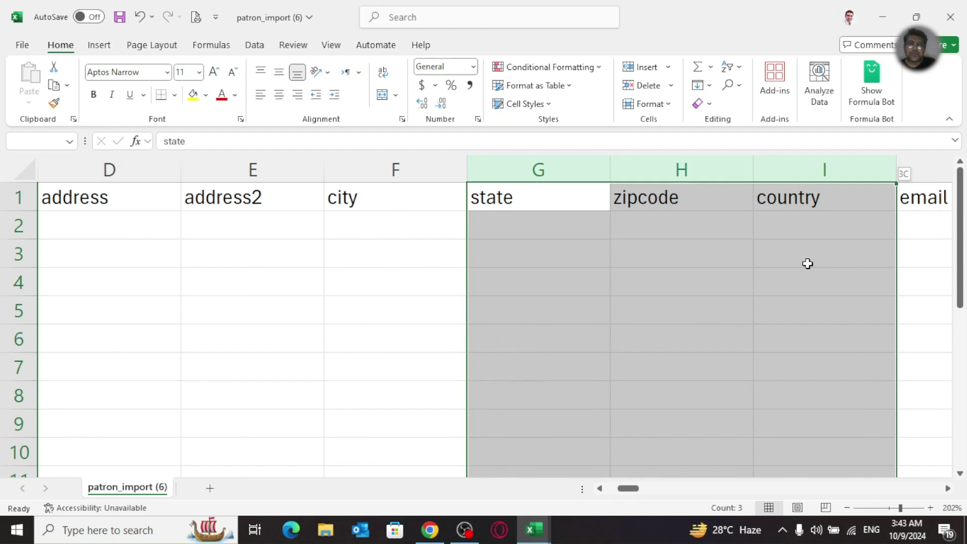
key(shift+Left)
key(shift+F10)
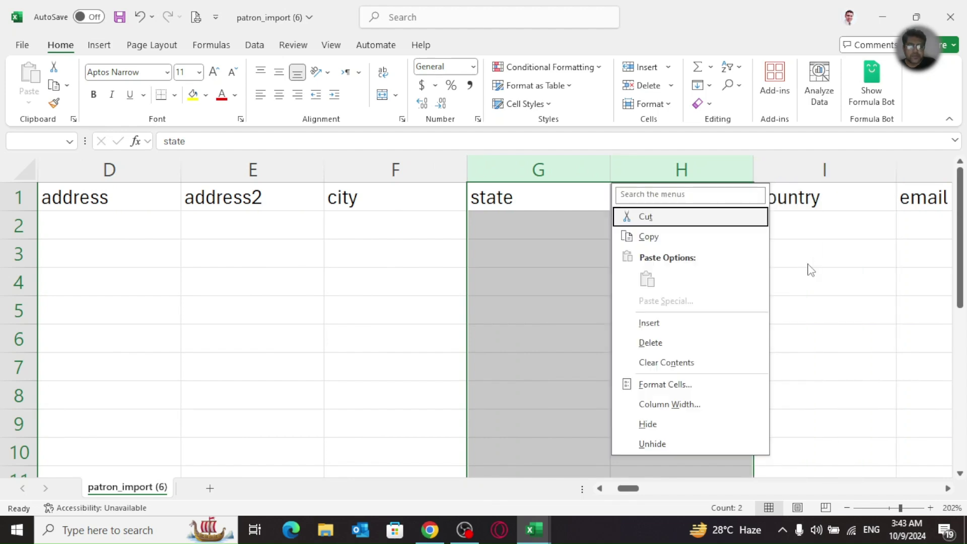
click(690, 347)
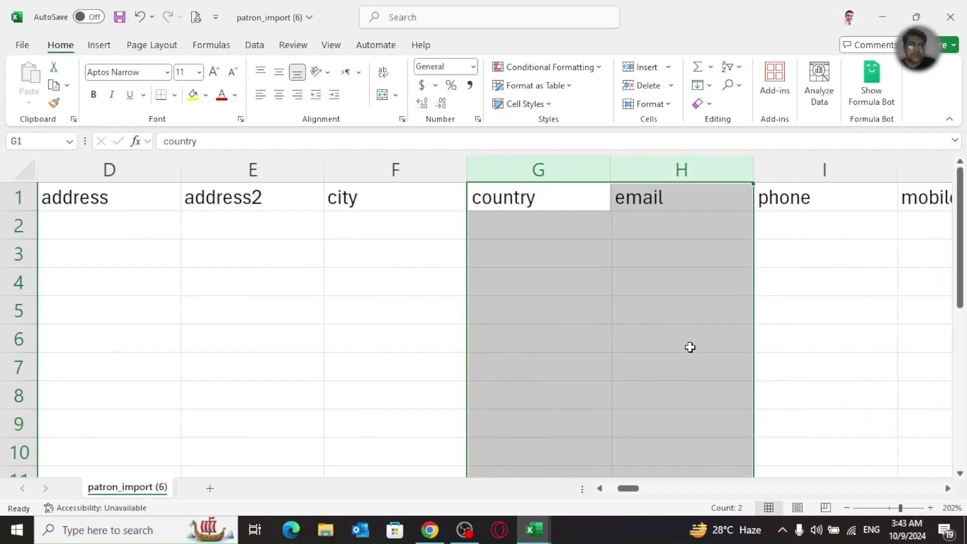
Step: Delete the fax column between mobile and emailpro
key(Right)
key(Right)
key(Right)
key(Right)
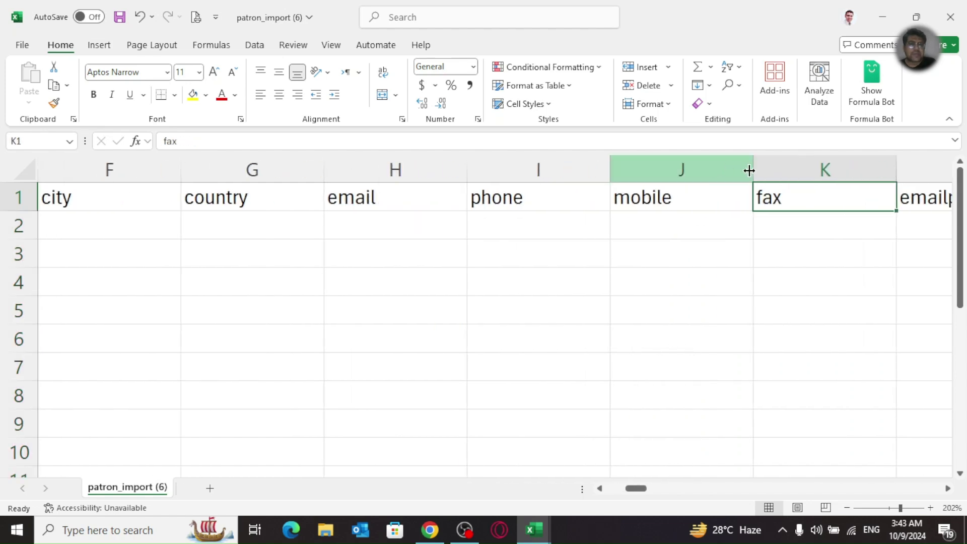
click(777, 171)
right_click(779, 175)
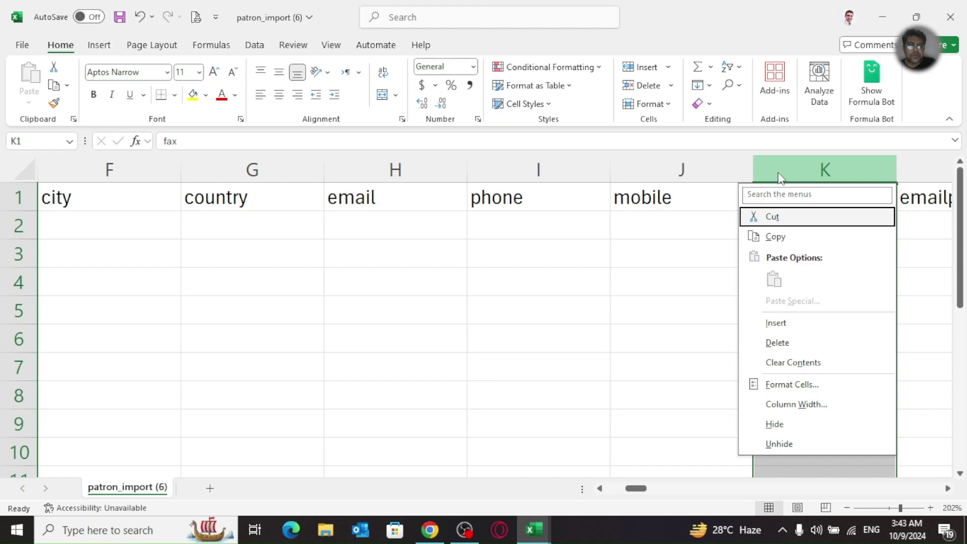
click(776, 343)
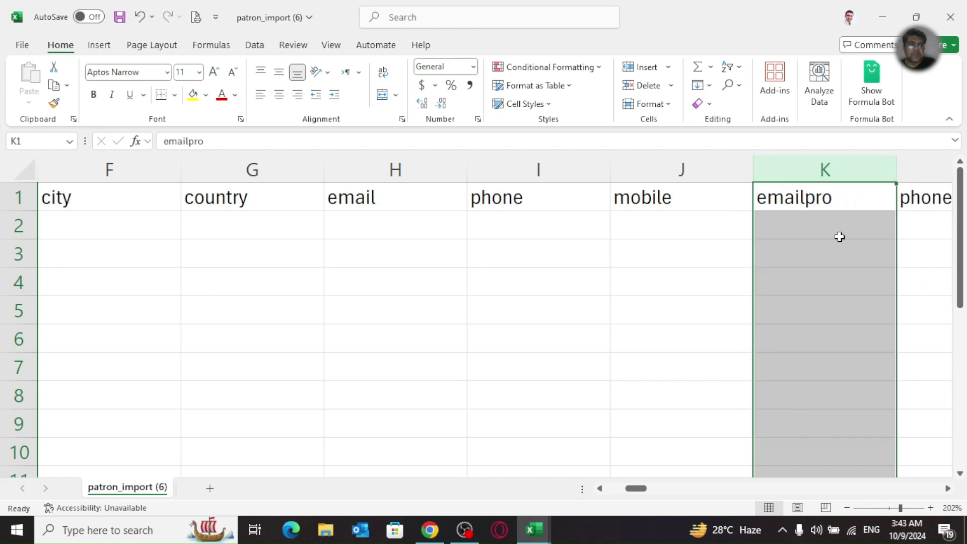
Step: Examine the mobile, emailpro and phonepro column headers and compare them with the B_streetnumber column that follows
click(931, 197)
key(Right)
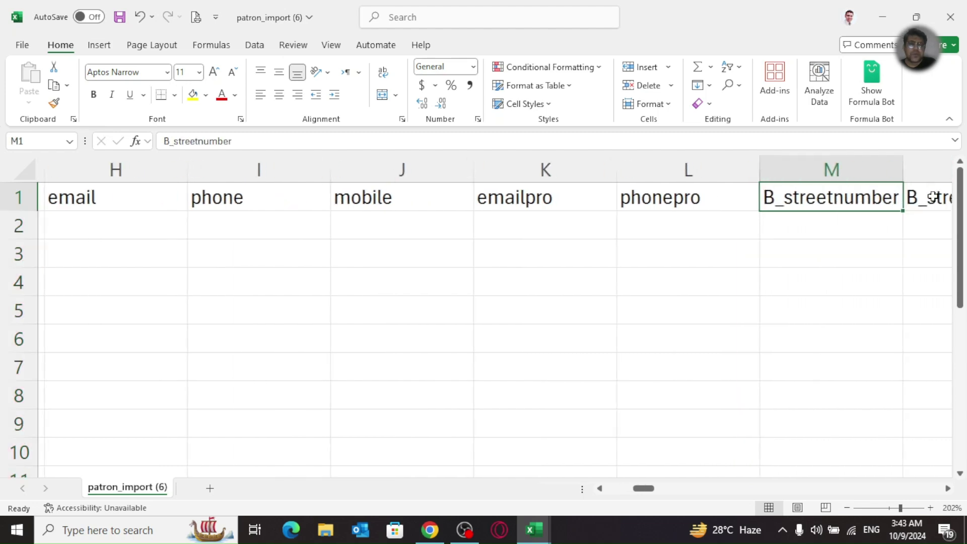
click(532, 211)
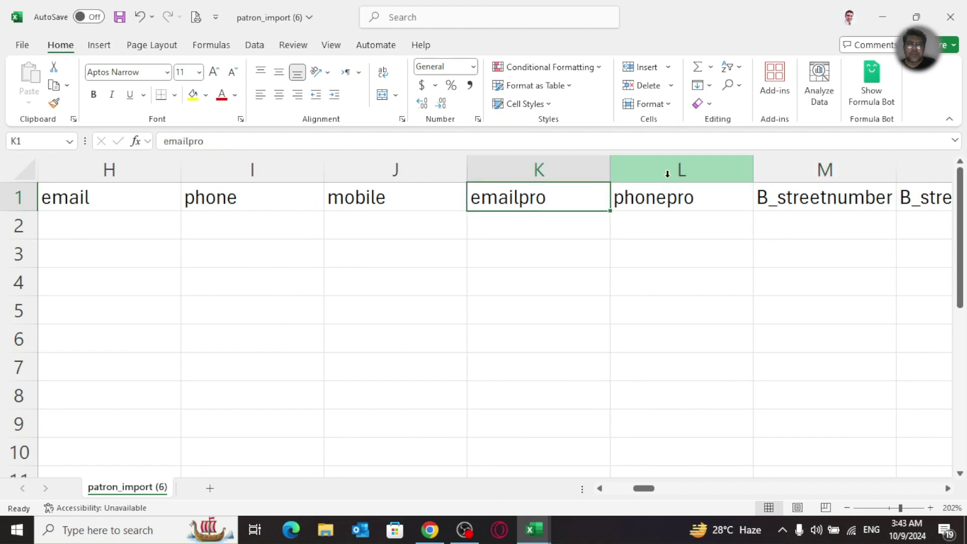
click(635, 192)
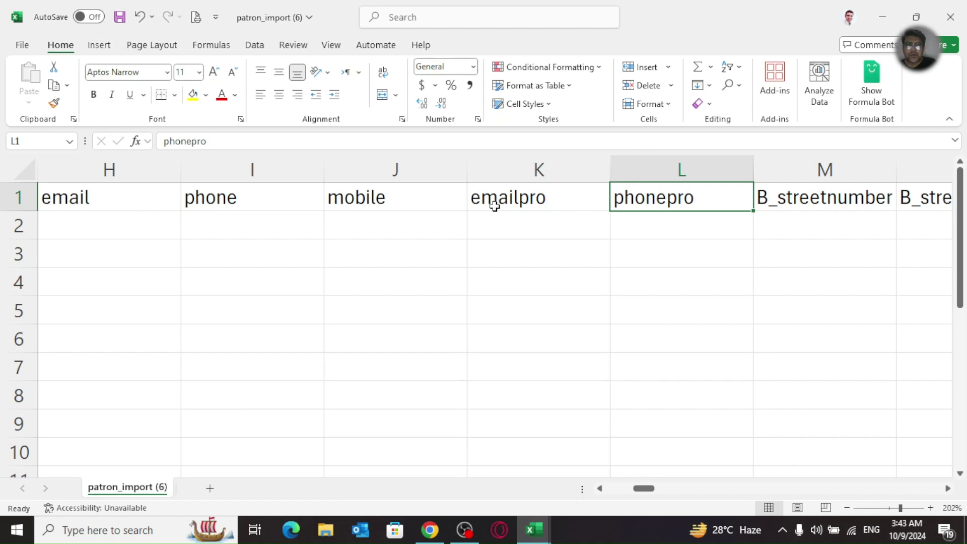
click(525, 202)
click(673, 196)
click(398, 201)
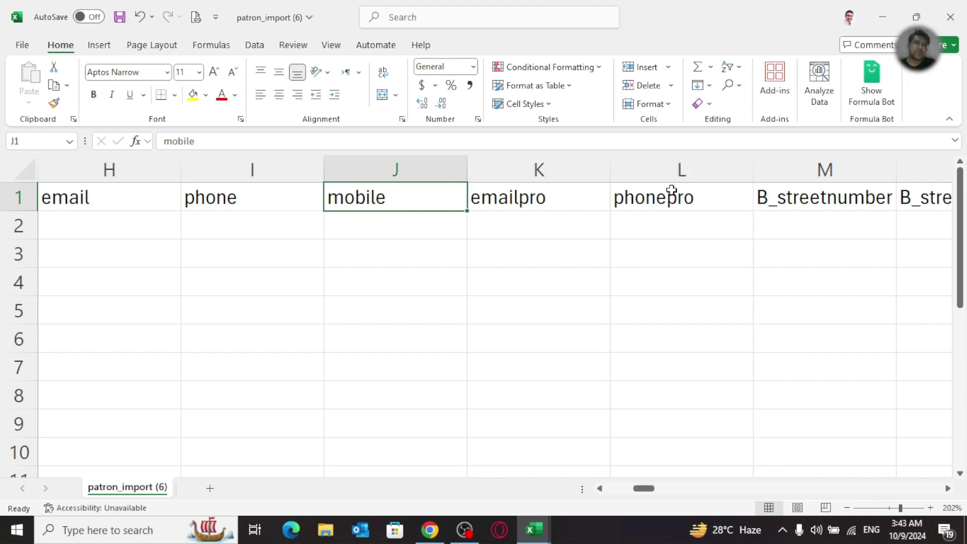
click(676, 176)
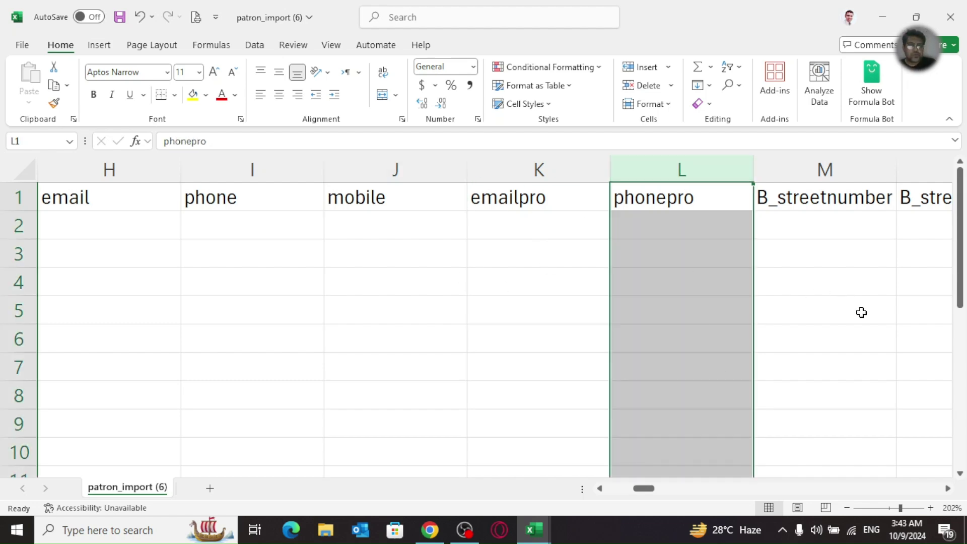
Step: Delete all the alternate-address columns prefixed B_, from B_streetnumber up to the column just before dateofbirth
key(Right)
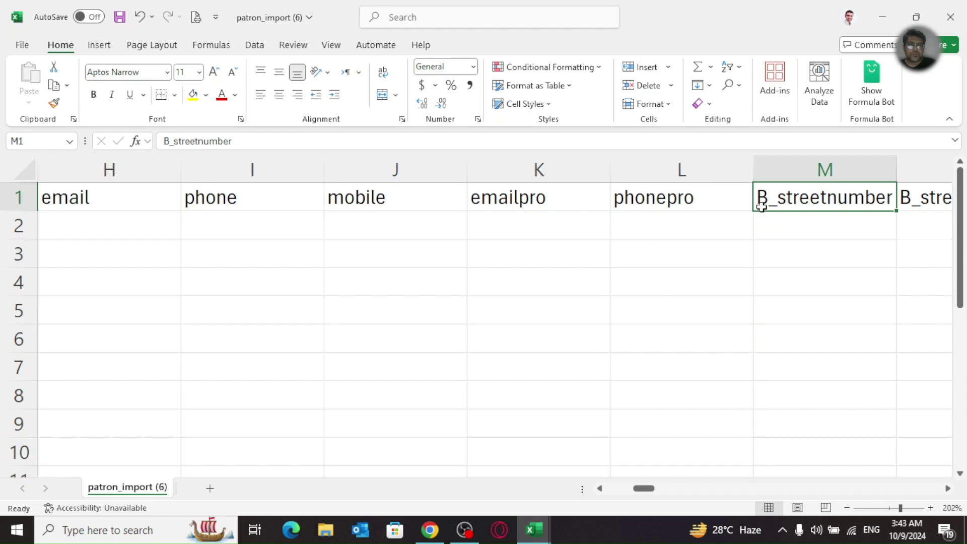
click(832, 169)
drag(832, 170, 755, 171)
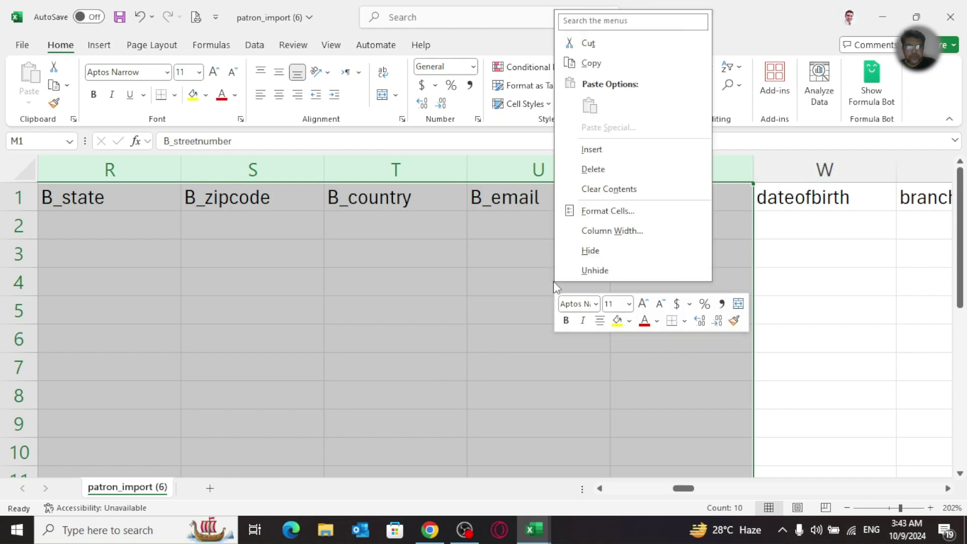
click(607, 170)
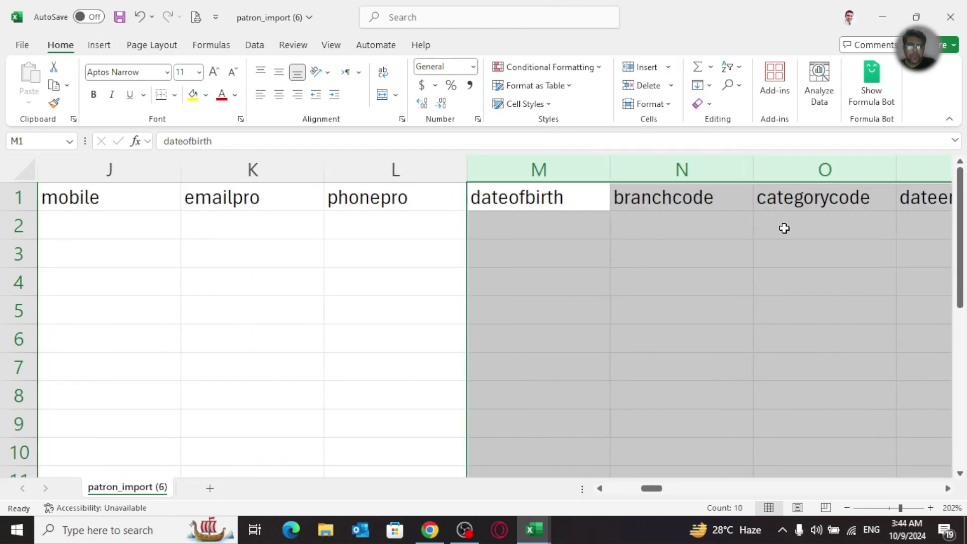
Step: Delete the password_expiration_date column, keeping dateofbirth, branchcode, categorycode, dateenrolled and dateexpiry
key(Right)
key(Right)
key(Right)
key(Right)
key(Right)
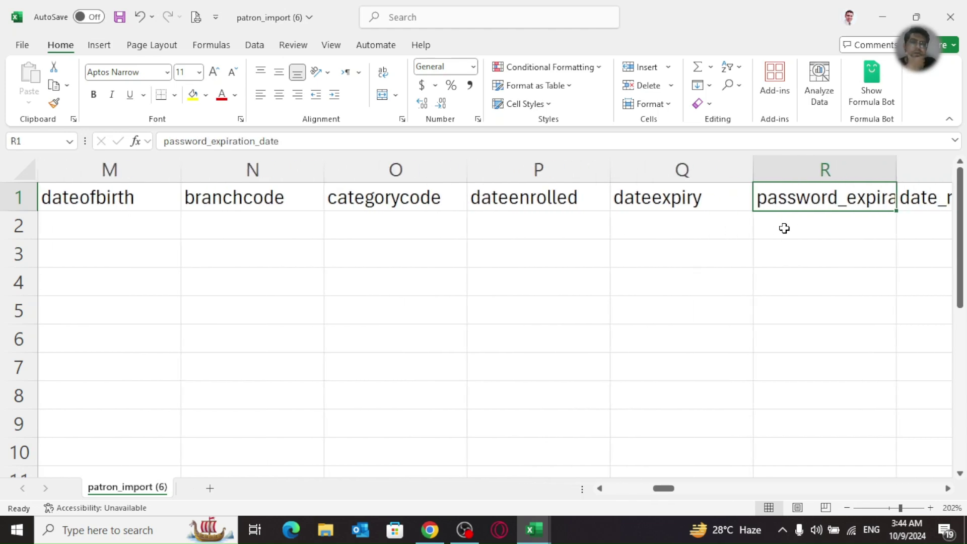
key(Left)
key(Right)
key(Right)
key(Left)
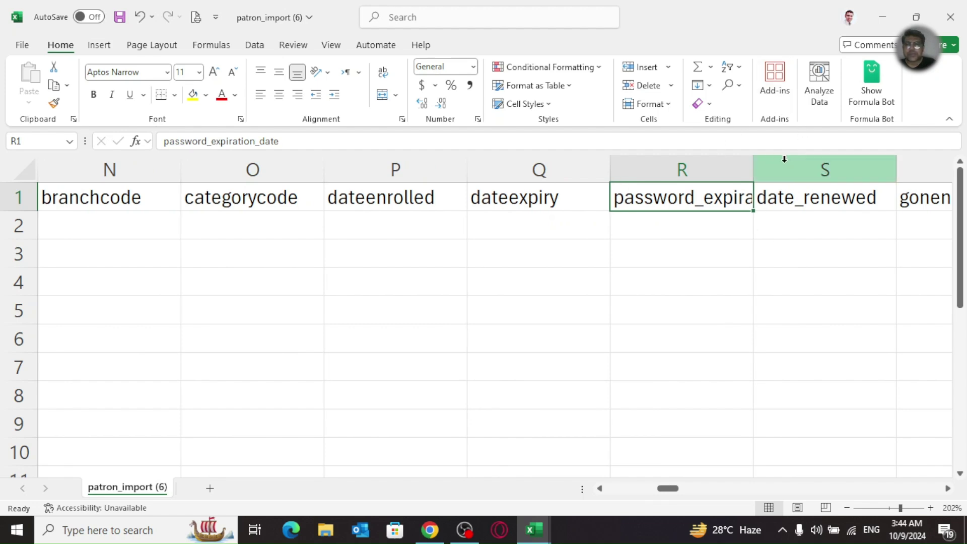
click(720, 163)
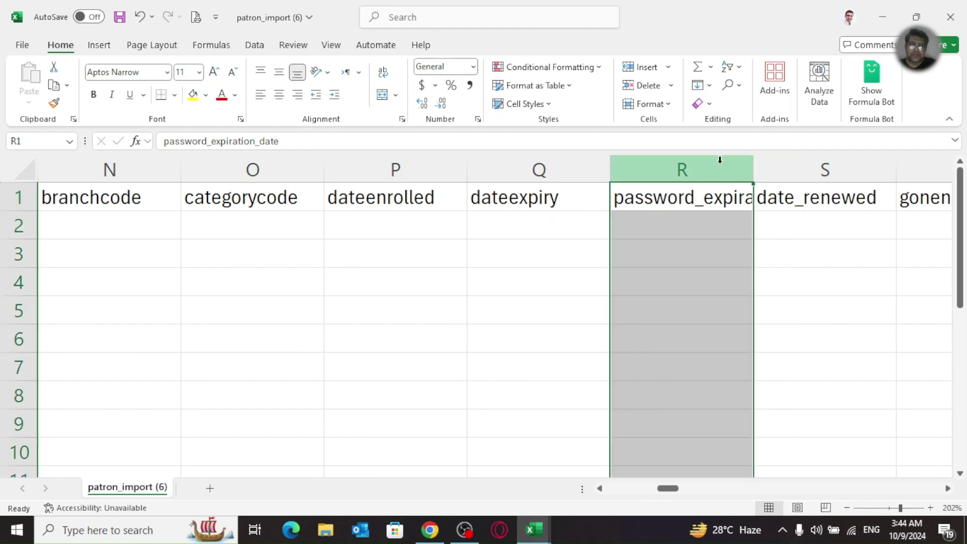
right_click(720, 161)
click(798, 347)
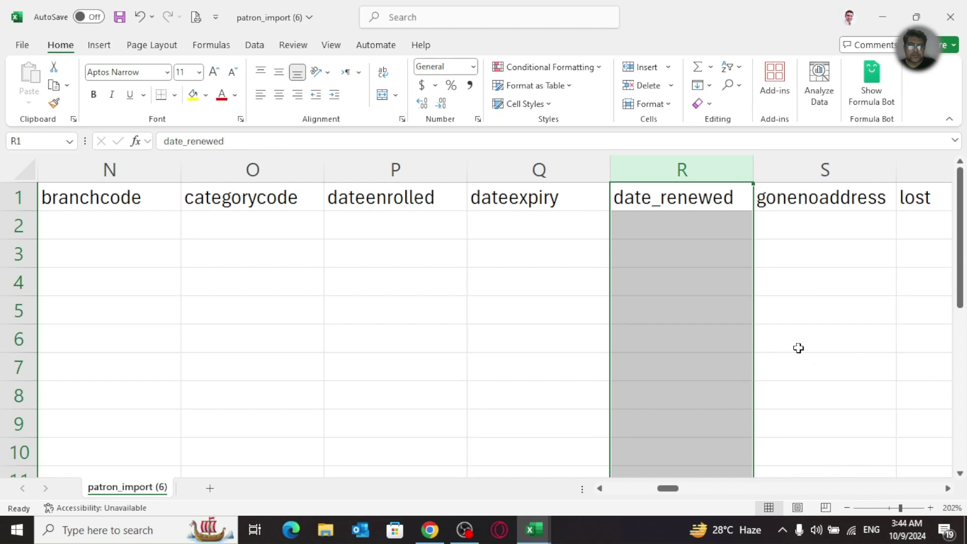
Step: Delete the columns from date_renewed through relationship so that sex directly follows dateexpiry
key(Right)
key(Left)
click(789, 164)
key(Left)
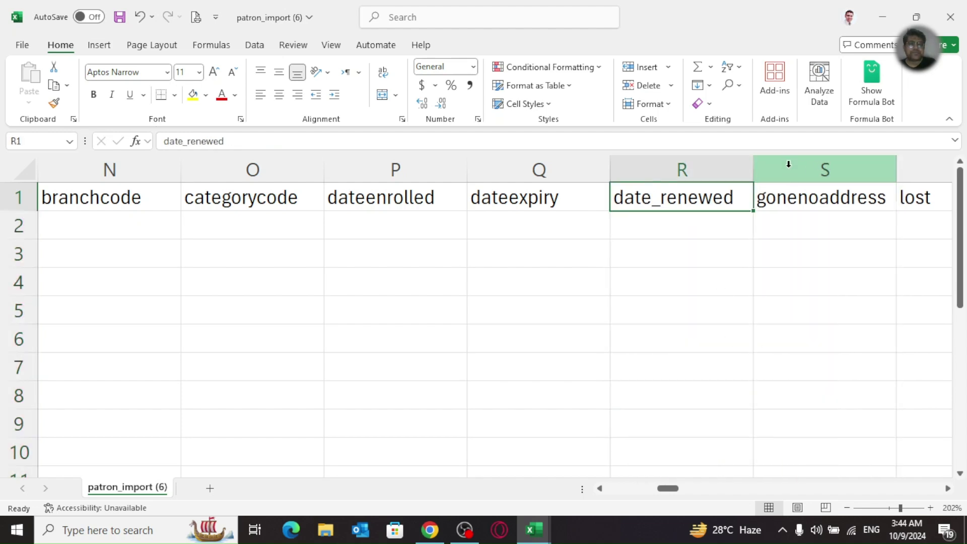
click(745, 166)
key(shift+Right)
key(shift+Right)
key(shift+Right)
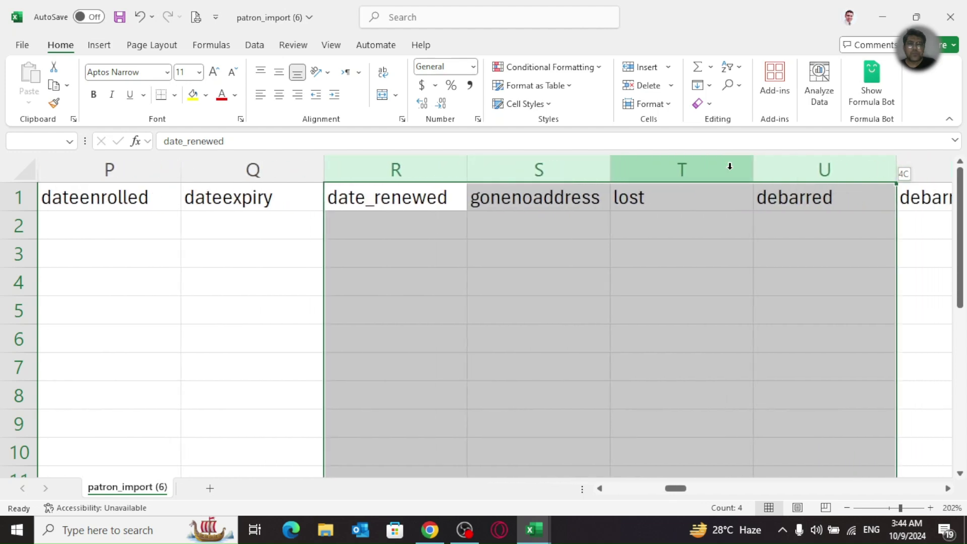
key(shift+Right)
key(shift+Right)
key(shift+Right)
key(shift+Right)
key(shift+Right)
key(shift+Right)
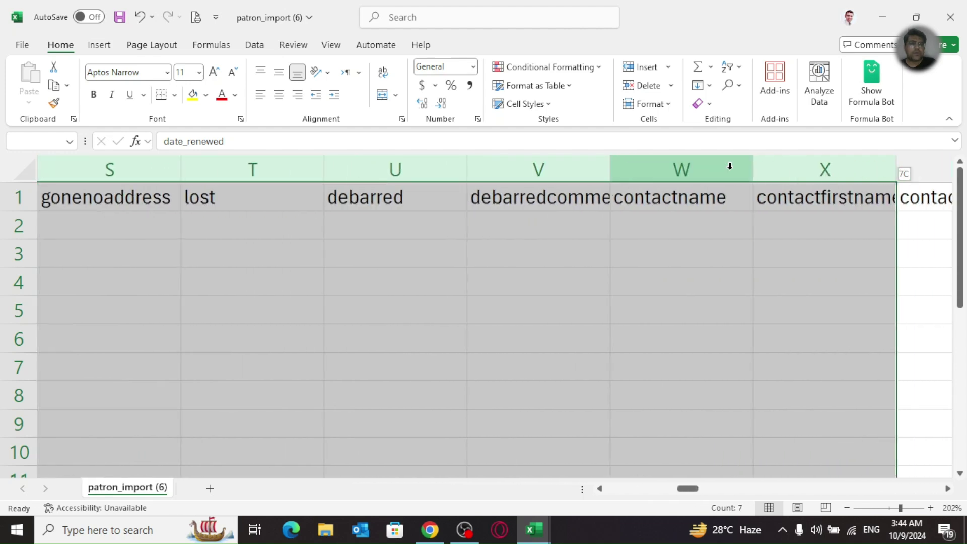
key(shift+Left)
key(shift+Right)
key(shift+Right)
key(shift+Left)
key(shift+F10)
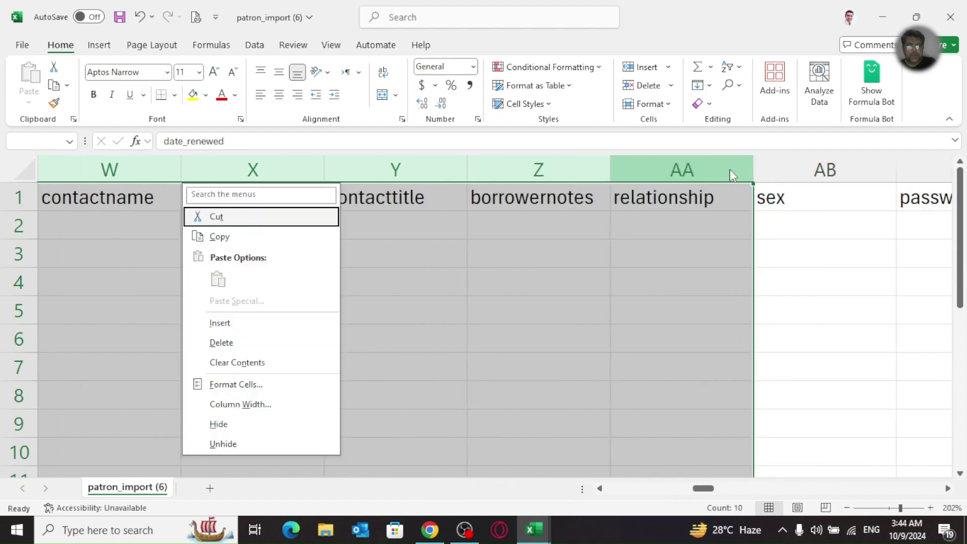
click(259, 341)
Step: Delete the secret, auth_method and flags columns between password and userid
key(Right)
key(Right)
key(Right)
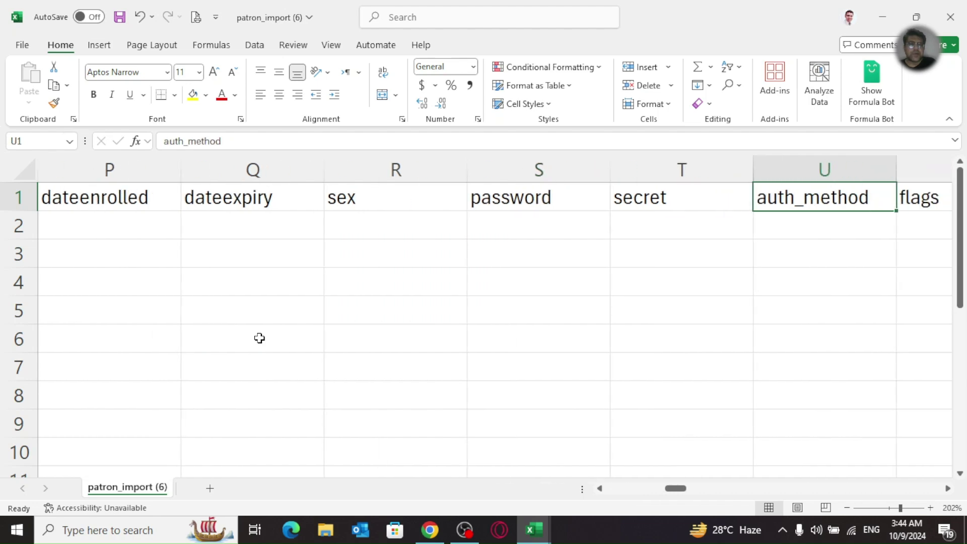
mouse_move(636, 169)
mouse_down()
mouse_move(620, 168)
mouse_move(636, 170)
mouse_up()
key(shift+F10)
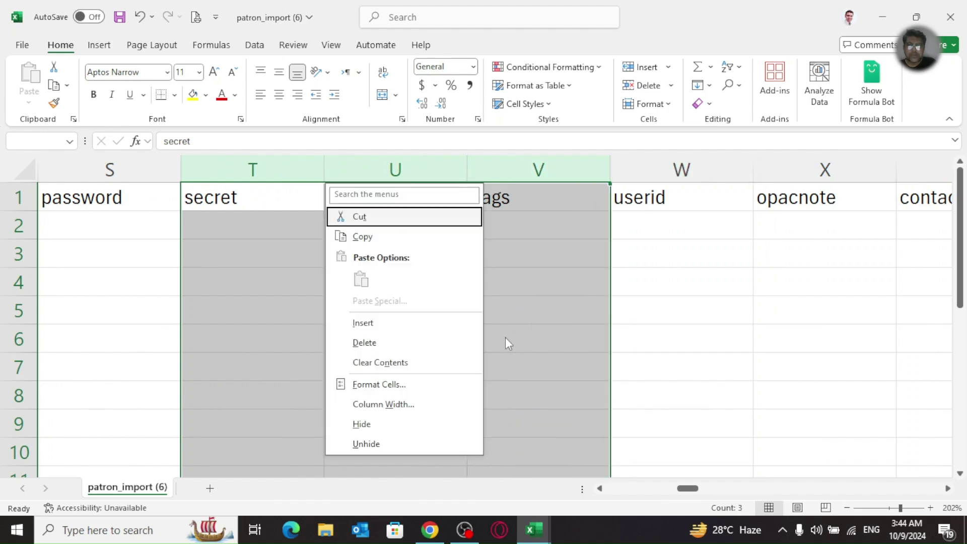
click(448, 341)
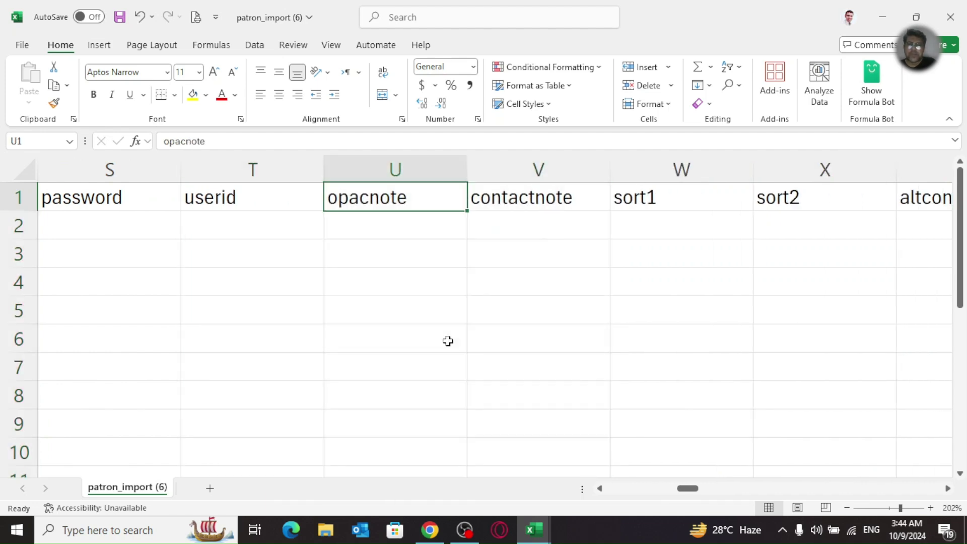
Step: Delete the columns from contactnote through altcontactphone, including sort1, sort2 and all the altcontact fields, keeping opacnote
click(504, 168)
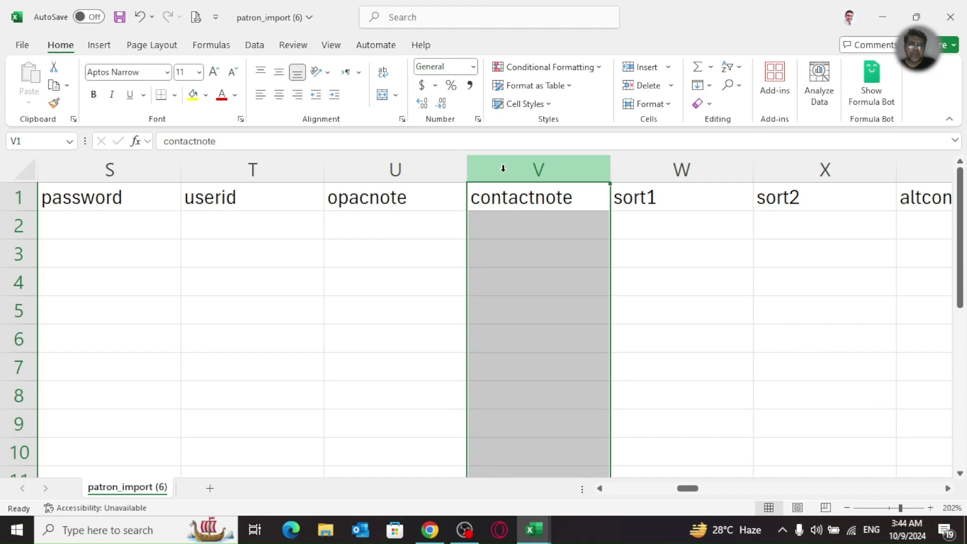
key(shift+Right)
key(shift+Right)
key(shift+Right)
key(shift+Right)
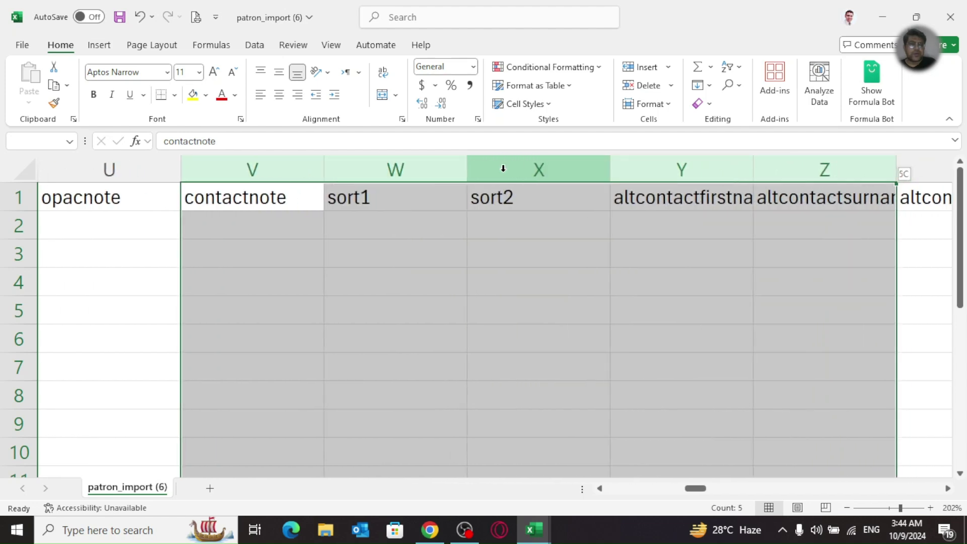
key(shift+Right)
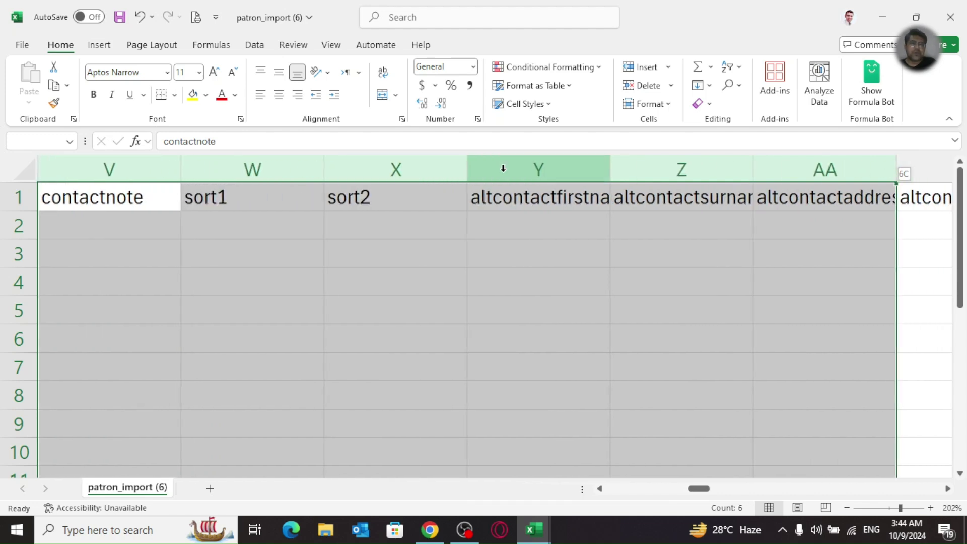
key(shift+Right)
key(shift+Right)
key(shift+Right)
key(shift+Right)
key(shift+Right)
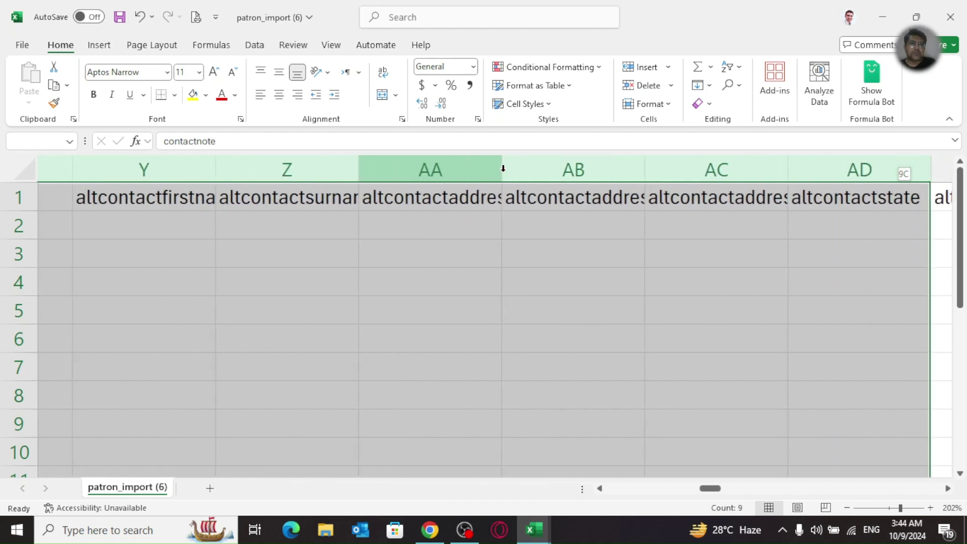
key(shift+Right)
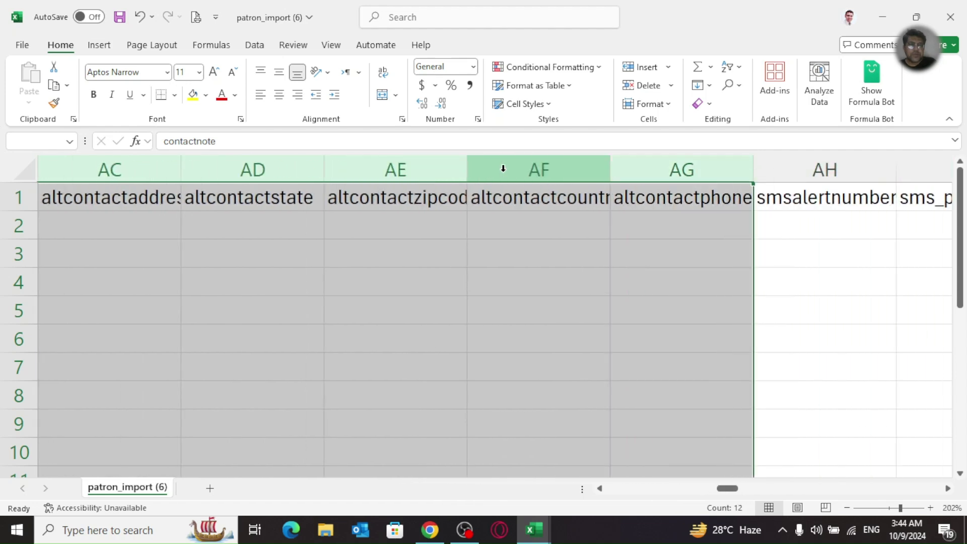
key(shift+F10)
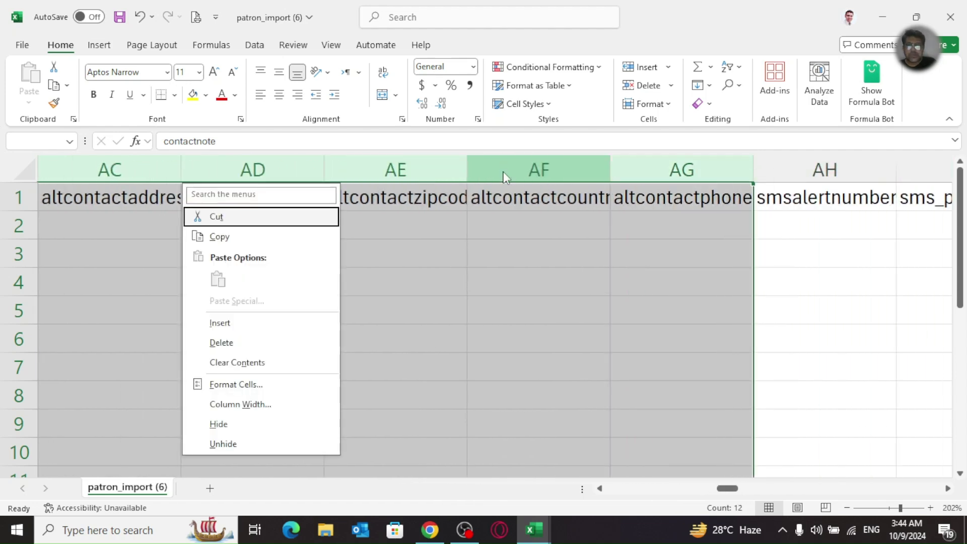
click(222, 345)
Step: Delete the sms_provider_id column that follows smsalertnumber
key(Right)
key(Right)
key(Right)
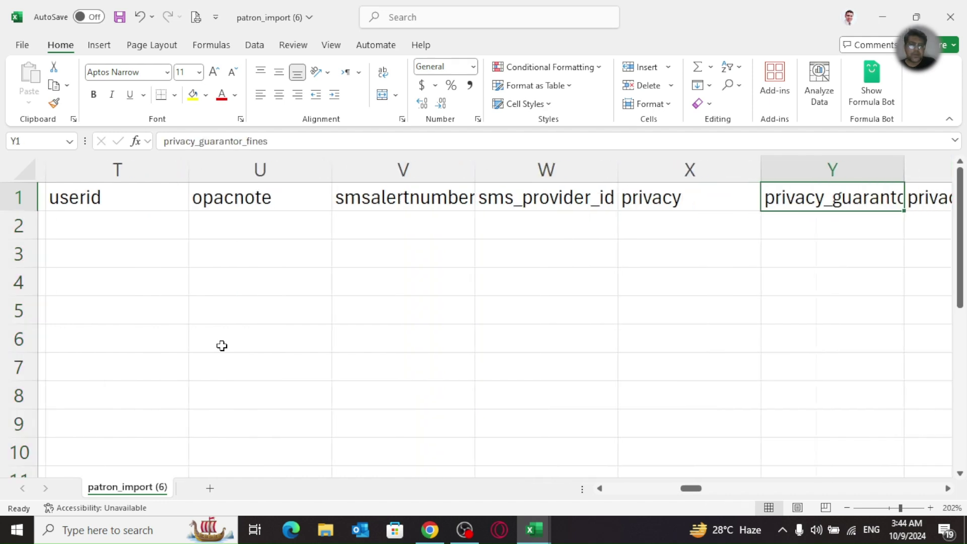
key(Left)
key(Left)
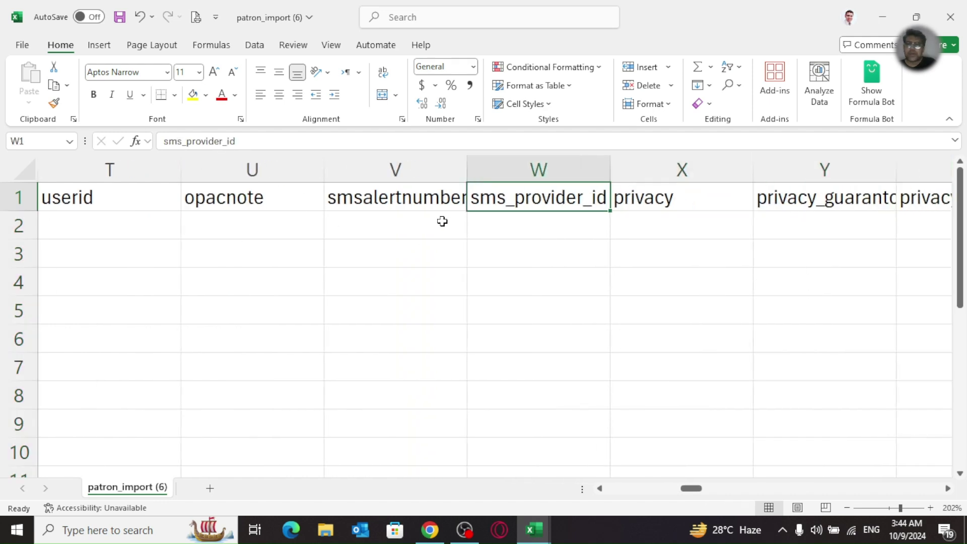
click(545, 160)
right_click(545, 164)
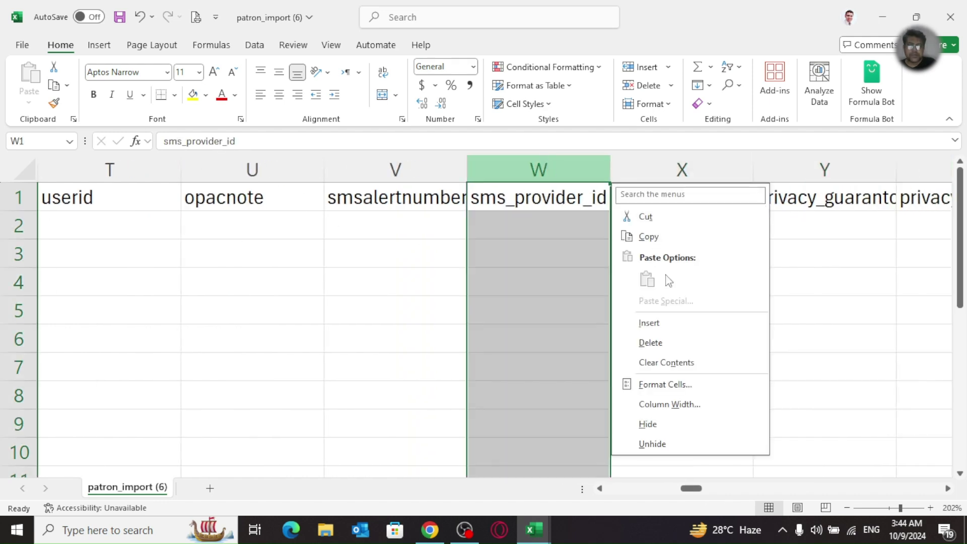
click(646, 341)
Step: Delete the columns from privacy through protected, keeping smsalertnumber and patron_attributes
key(Right)
key(Right)
key(Right)
key(Right)
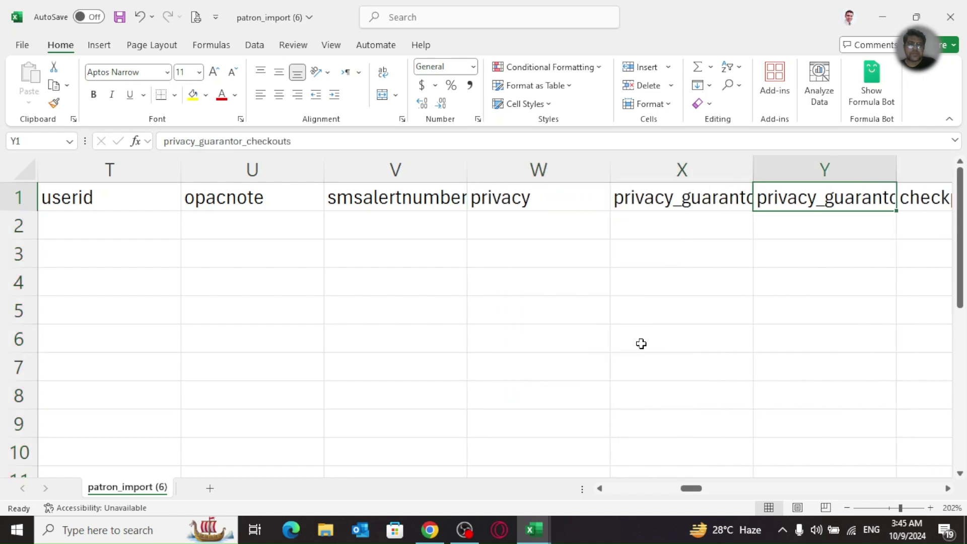
key(Left)
key(Left)
key(Left)
key(Left)
key(Left)
key(Right)
key(Right)
key(Left)
key(Left)
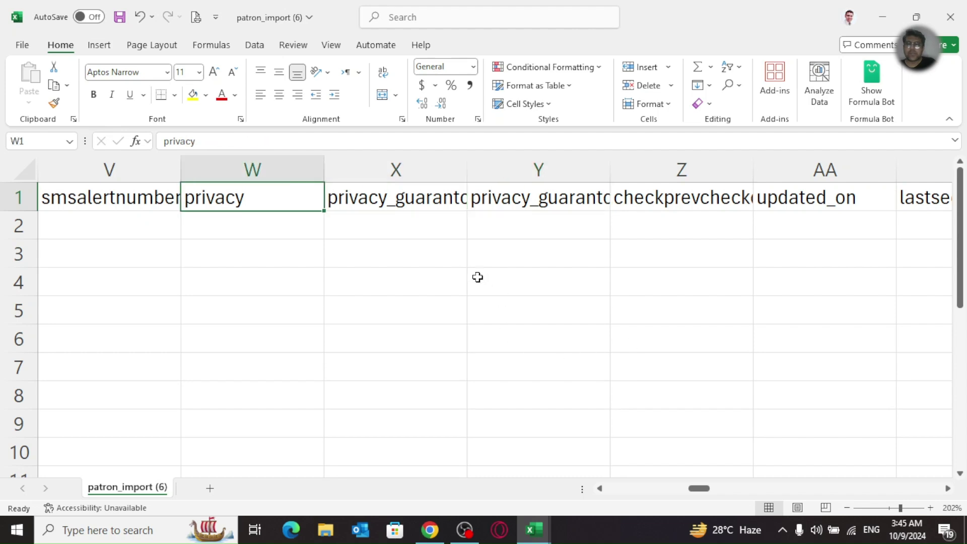
click(305, 167)
key(shift+Right)
key(shift+Right)
key(shift+Right)
key(shift+Right)
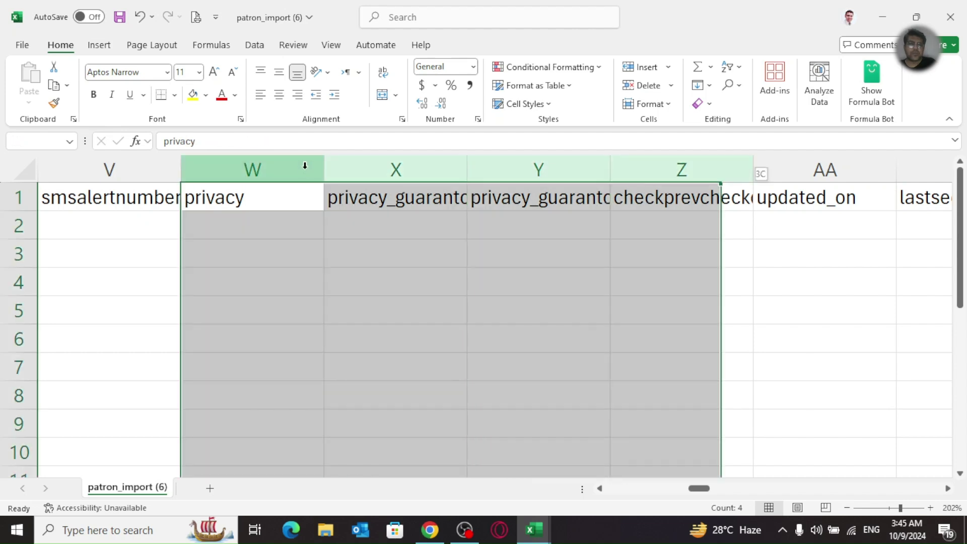
key(shift+Right)
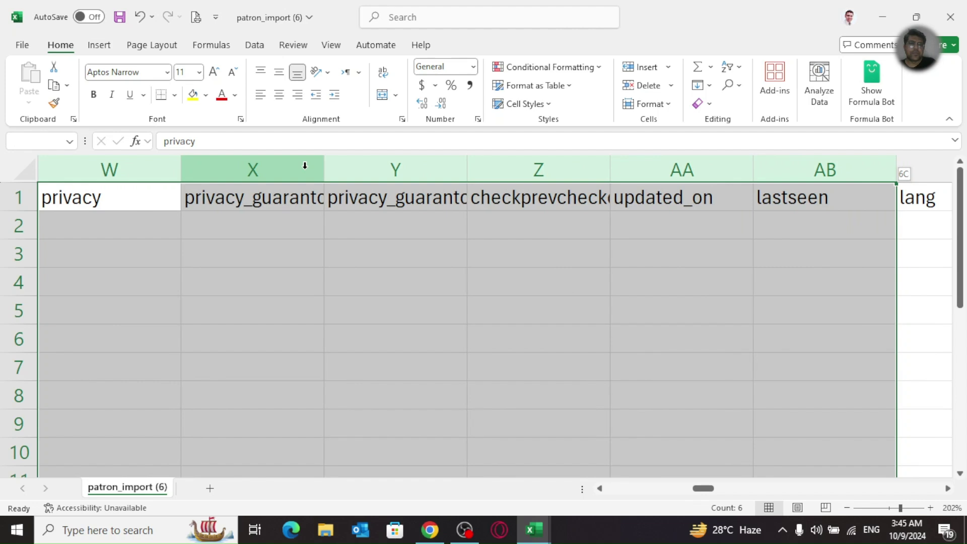
key(shift+Right)
key(shift+Right)
key(shift+Right)
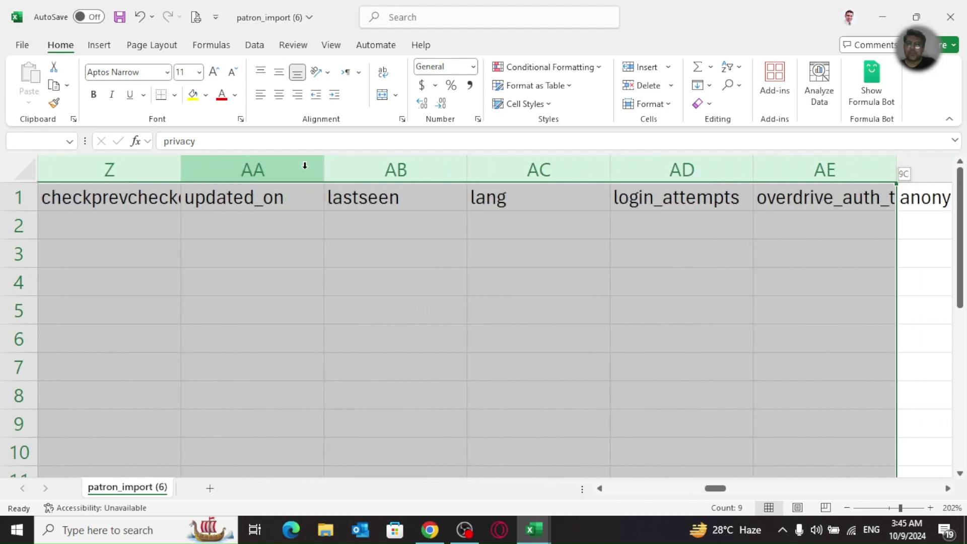
key(shift+Right)
key(shift+Right)
key(shift+Right)
key(shift+Right)
key(shift+Right)
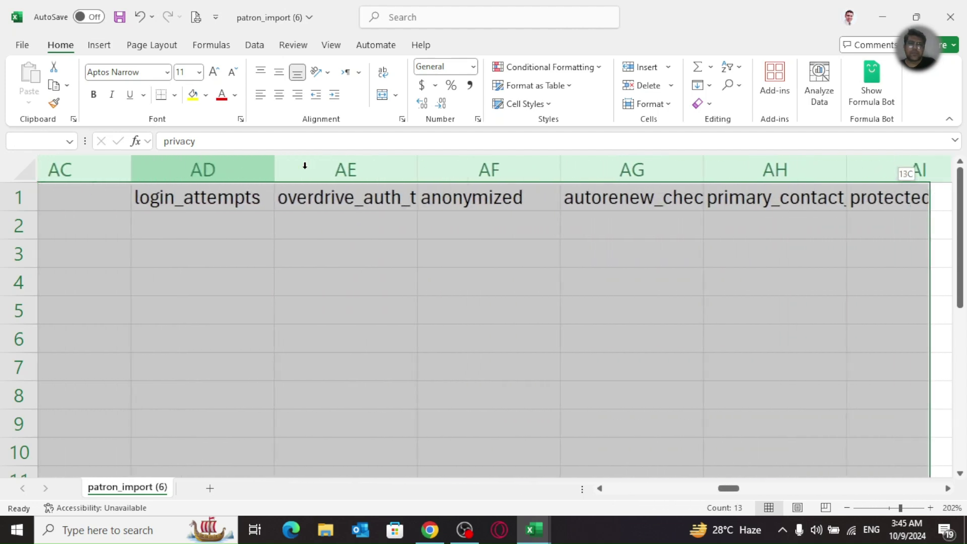
key(shift+Right)
key(shift+Right)
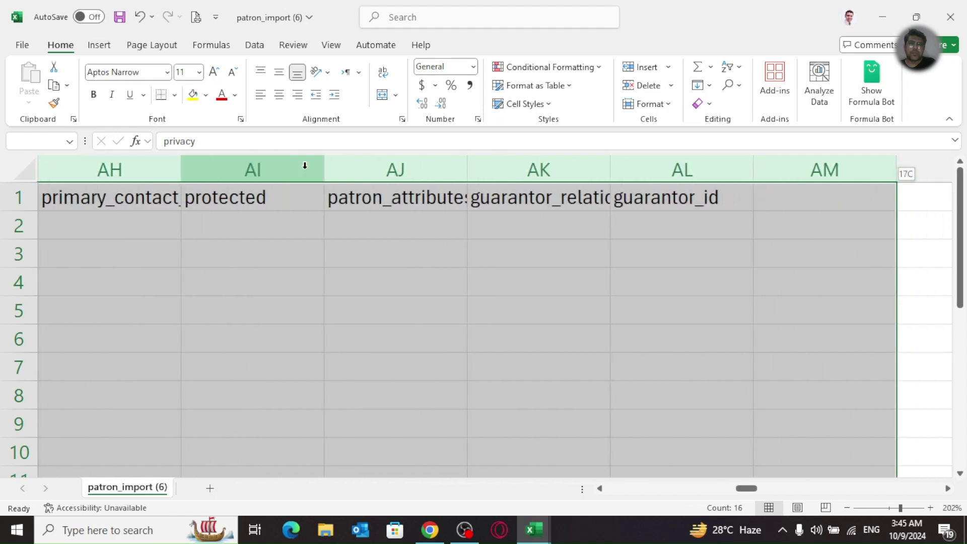
key(shift+Left)
key(shift+Left)
key(shift+Left)
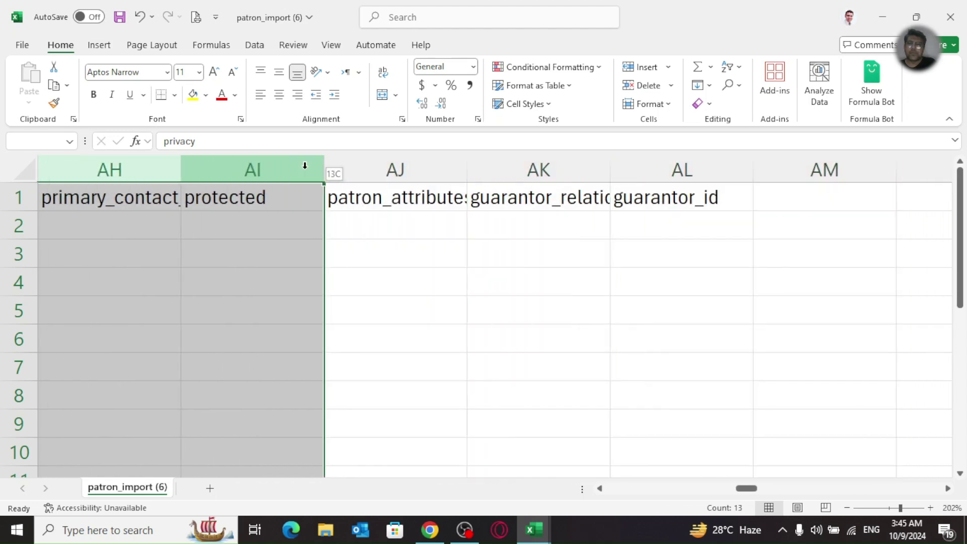
key(shift+F10)
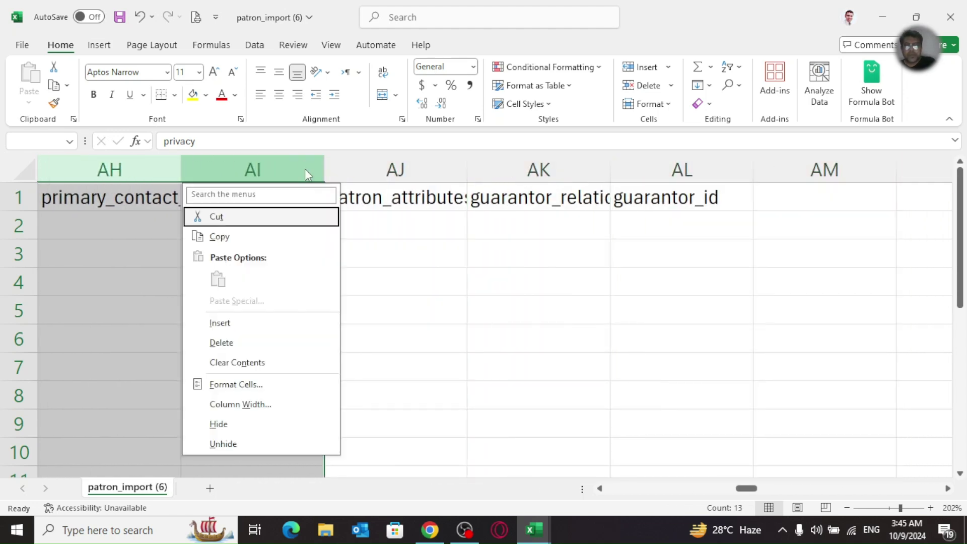
click(223, 343)
Step: Delete the guarantor_relationship and guarantor_id columns after patron_attributes
key(Right)
key(Left)
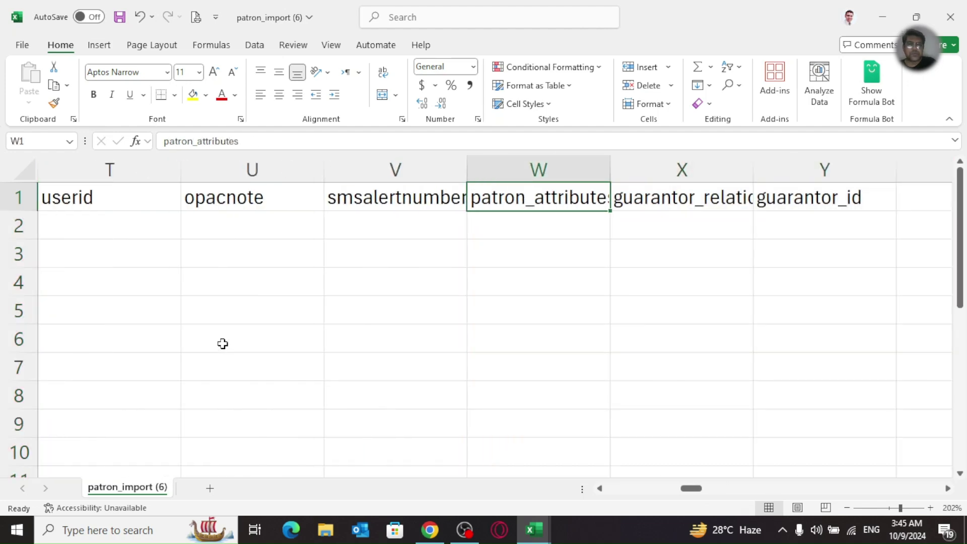
key(Right)
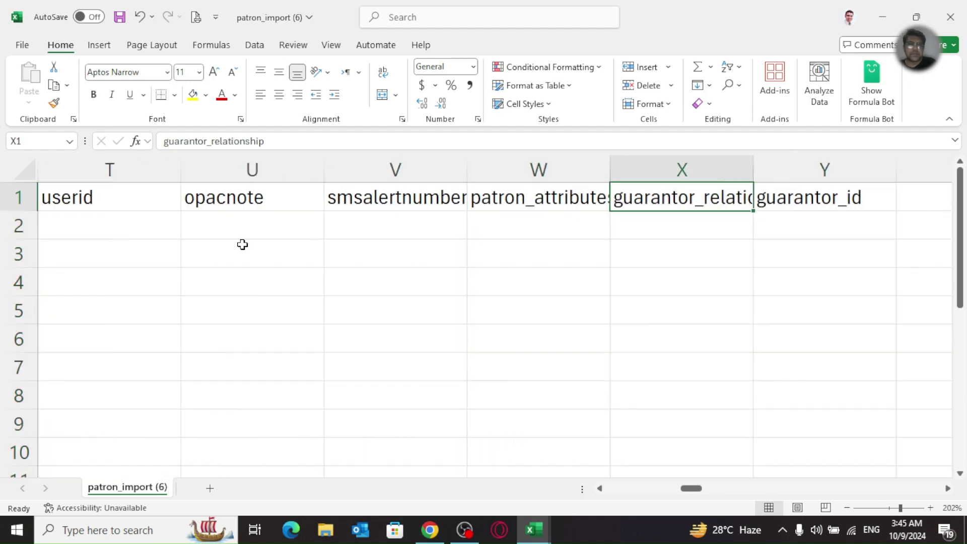
click(640, 167)
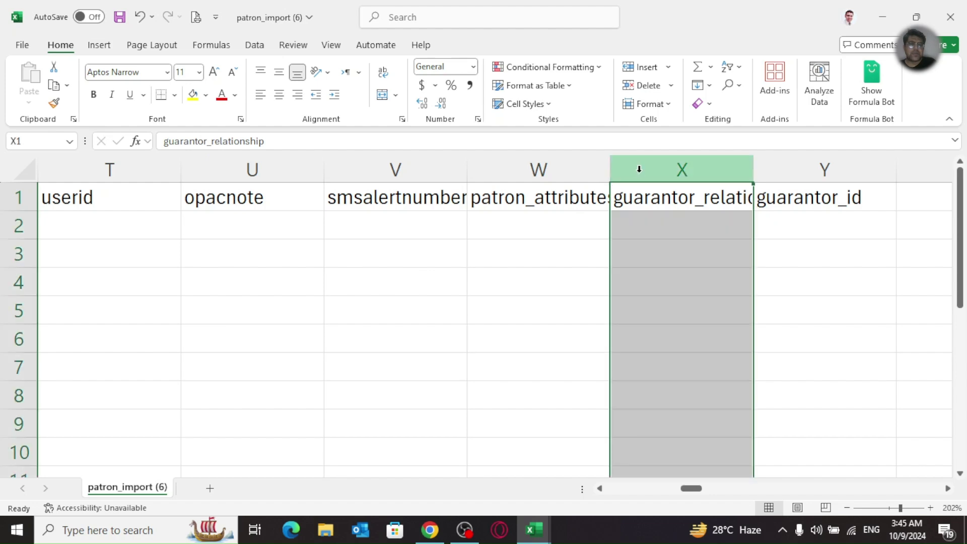
key(shift+Right)
key(shift+F10)
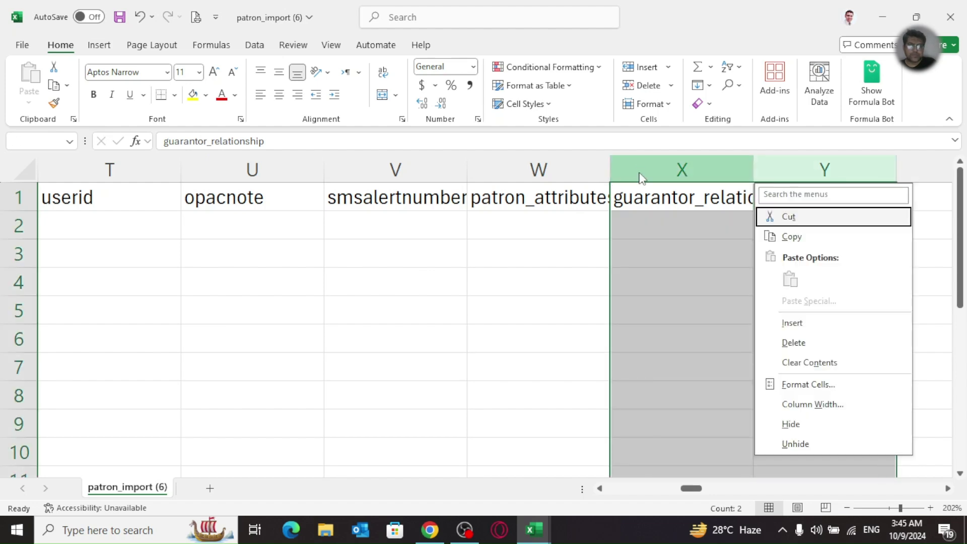
click(781, 341)
Step: Review the remaining header row from patron_attributes back to cardnumber, ending at the first empty data row
key(Left)
key(Left)
key(Left)
key(Left)
key(Left)
key(Left)
key(Left)
key(Left)
key(Left)
key(Left)
key(Left)
key(Left)
key(Left)
key(Left)
key(Left)
key(Left)
key(Left)
key(Left)
key(Left)
key(Left)
key(Left)
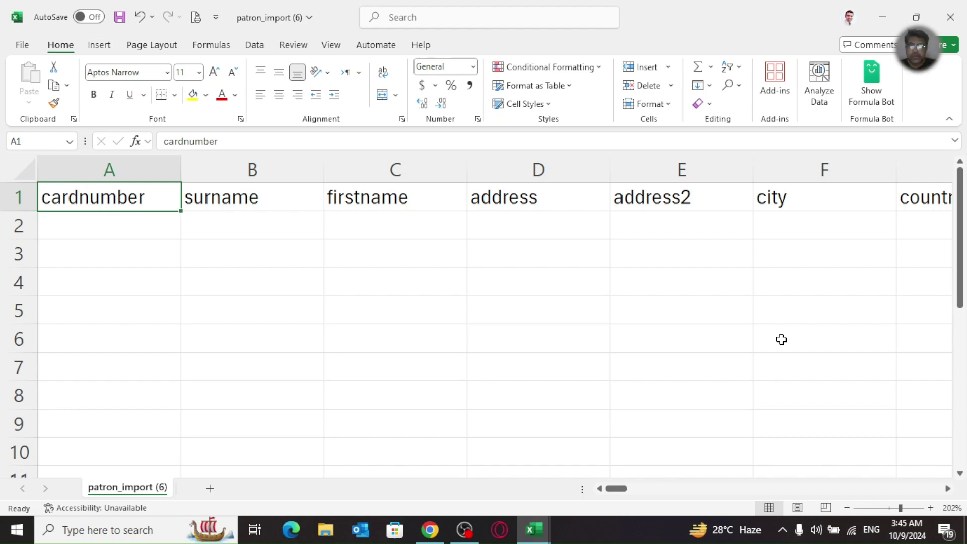
key(Down)
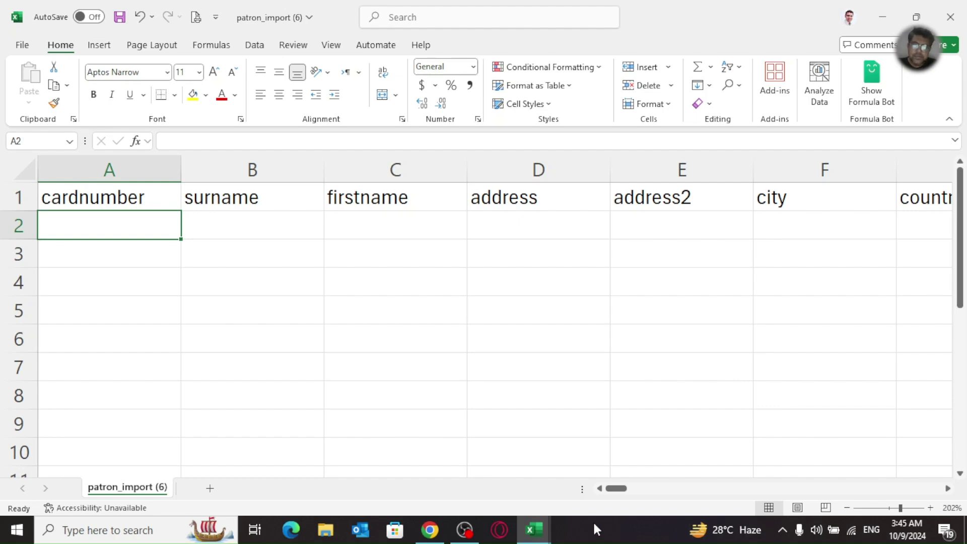
Step: Switch to the filled-in patron_import workbook and widen its cardnumber column to fit the header
mouse_move(538, 536)
click(498, 496)
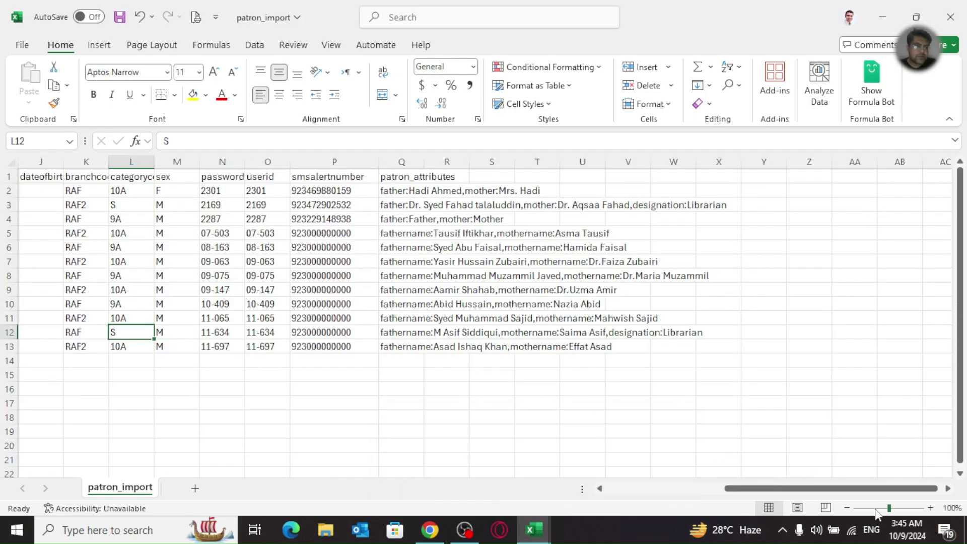
click(896, 508)
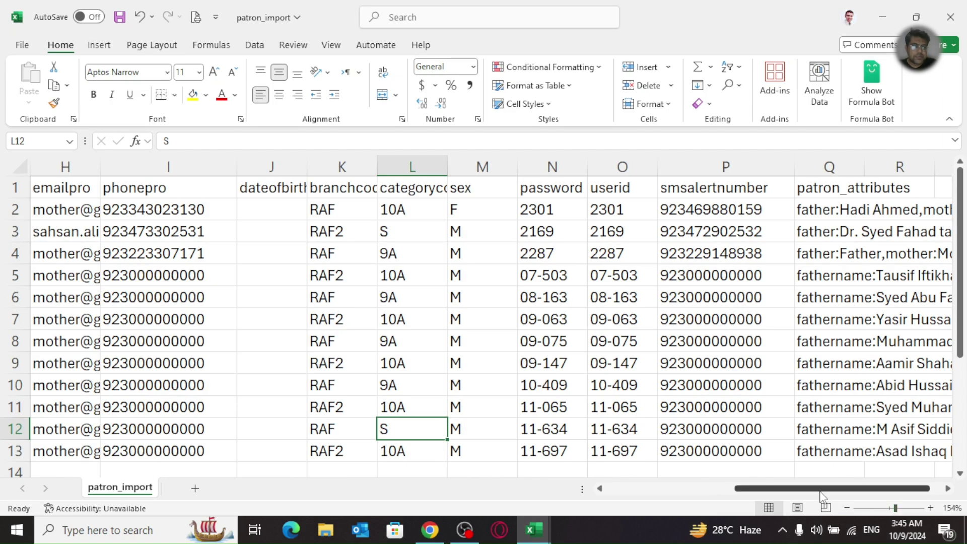
scroll(719, 488, left, 5)
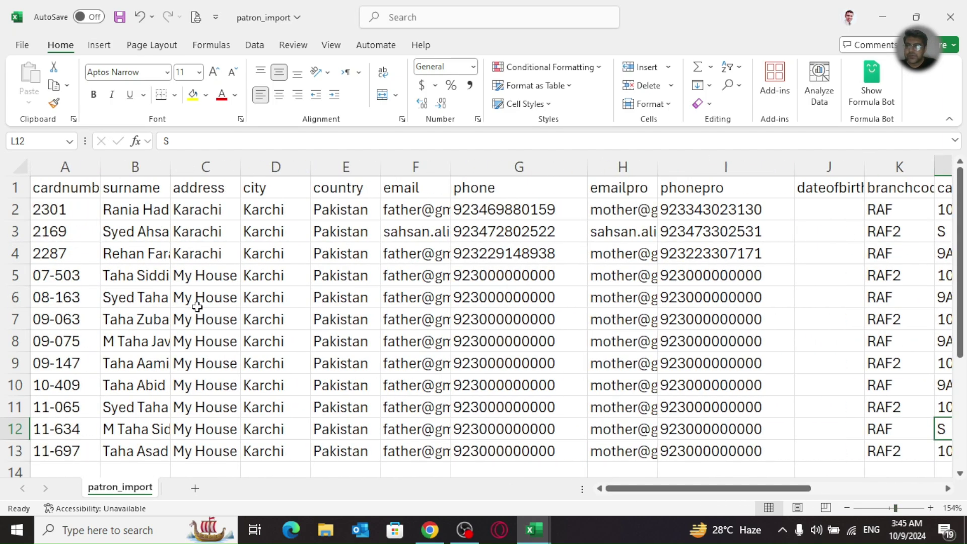
click(902, 506)
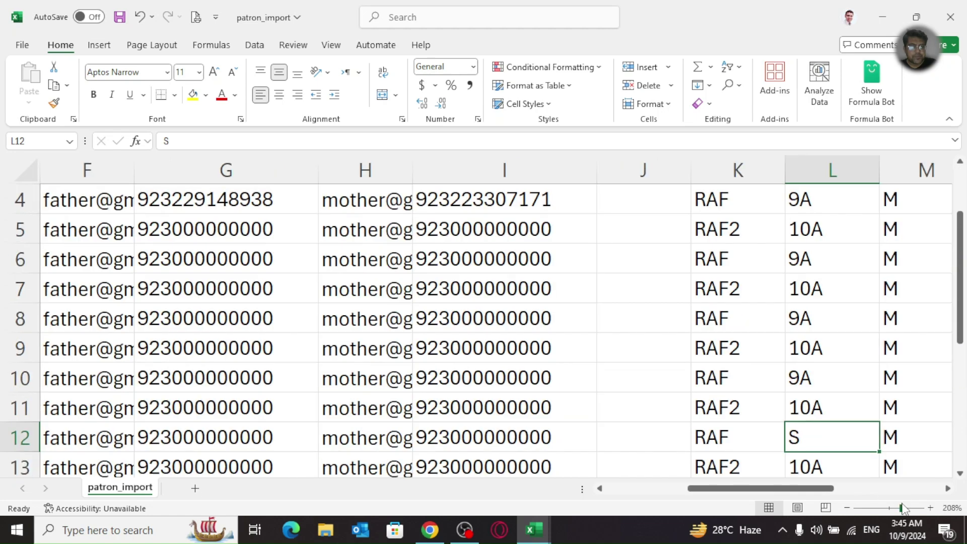
scroll(726, 487, left, 1)
scroll(639, 506, left, 4)
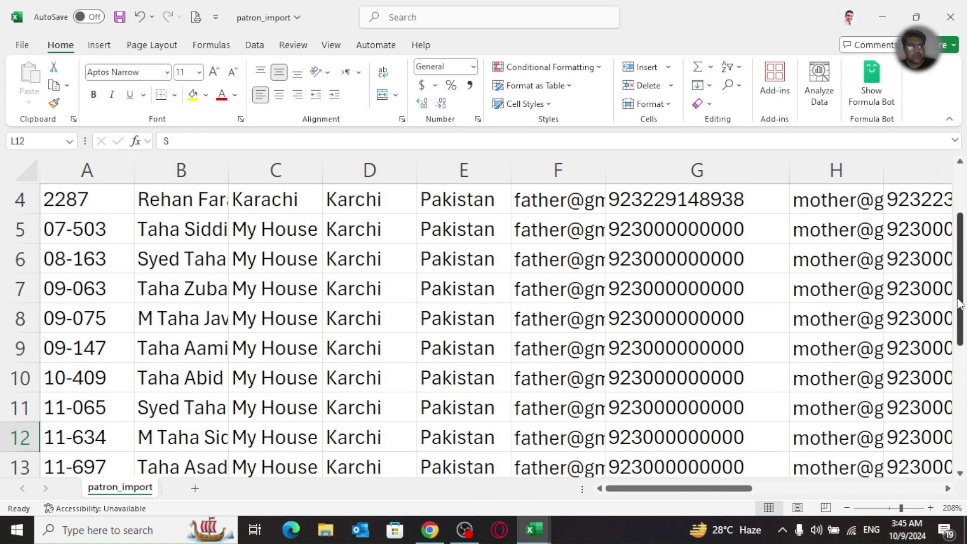
scroll(282, 250, up, 1)
drag(134, 169, 149, 169)
click(109, 189)
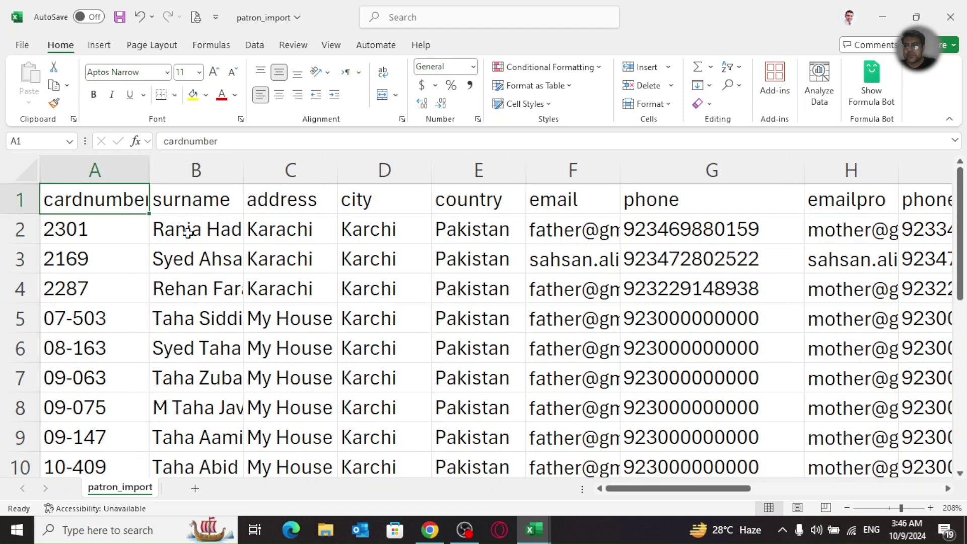
Step: Review the column headers of the filled-in sheet from surname across to dateofbirth
key(Right)
key(Right)
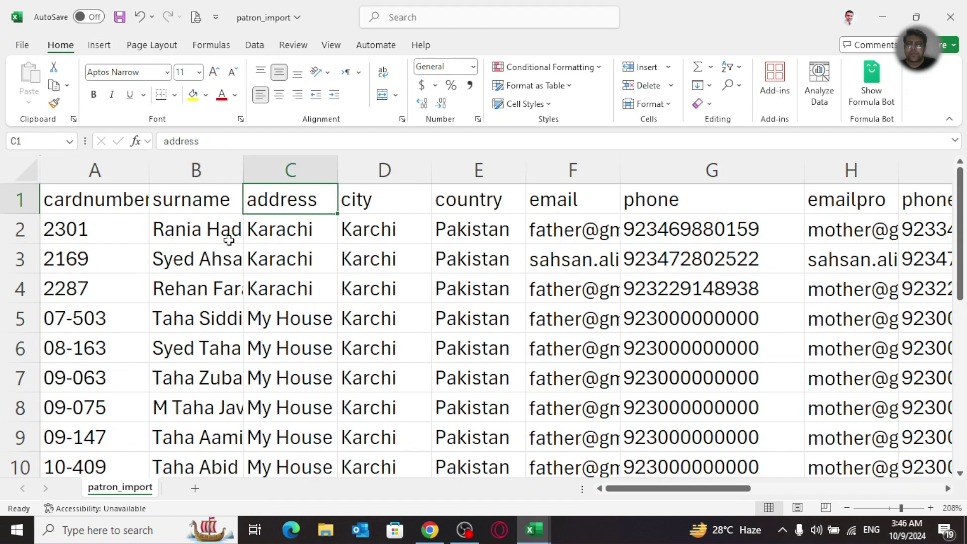
key(Right)
key(Right)
key(Right)
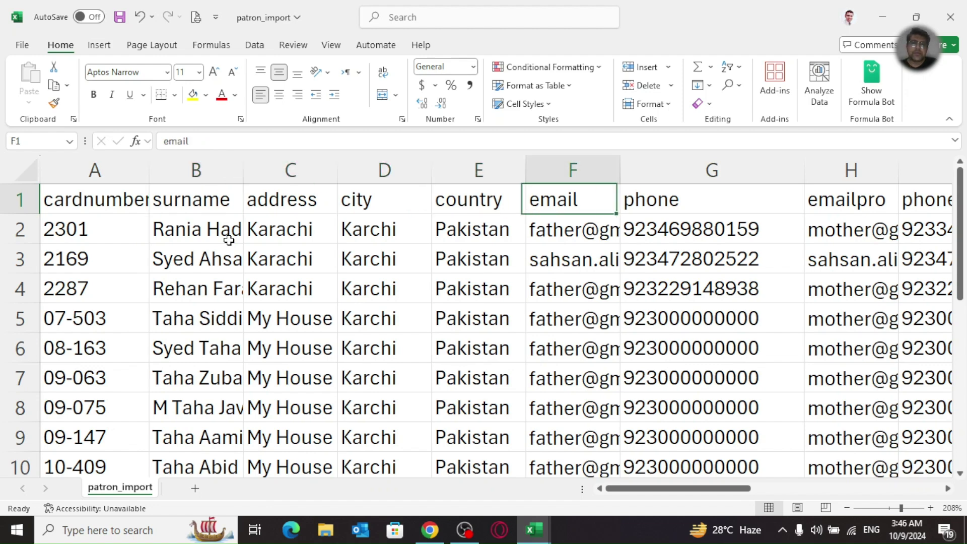
key(Right)
key(Right)
key(Right)
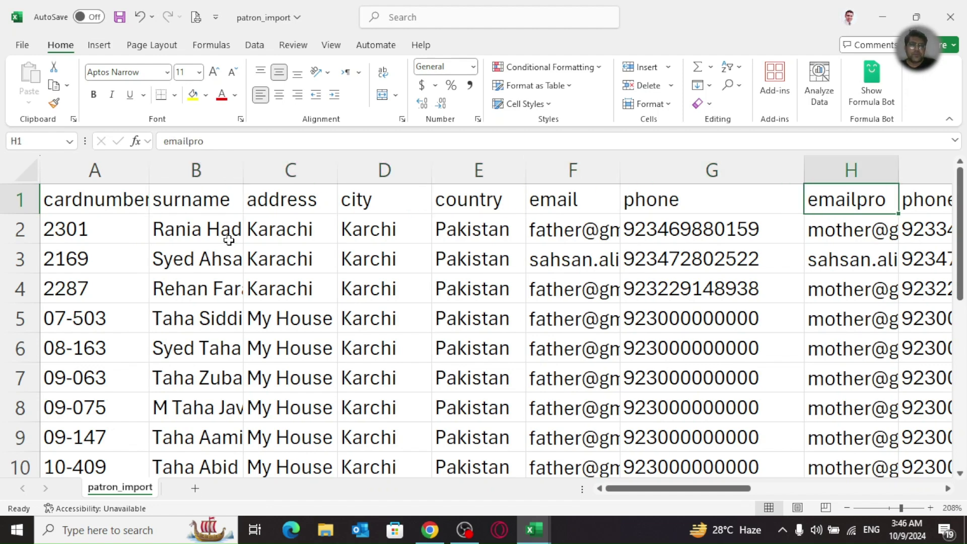
key(Right)
key(Right)
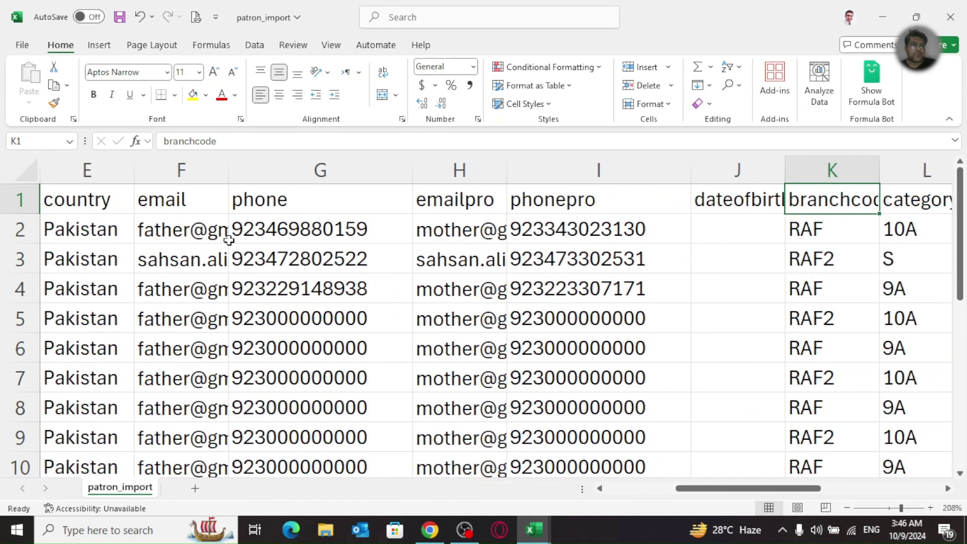
key(Left)
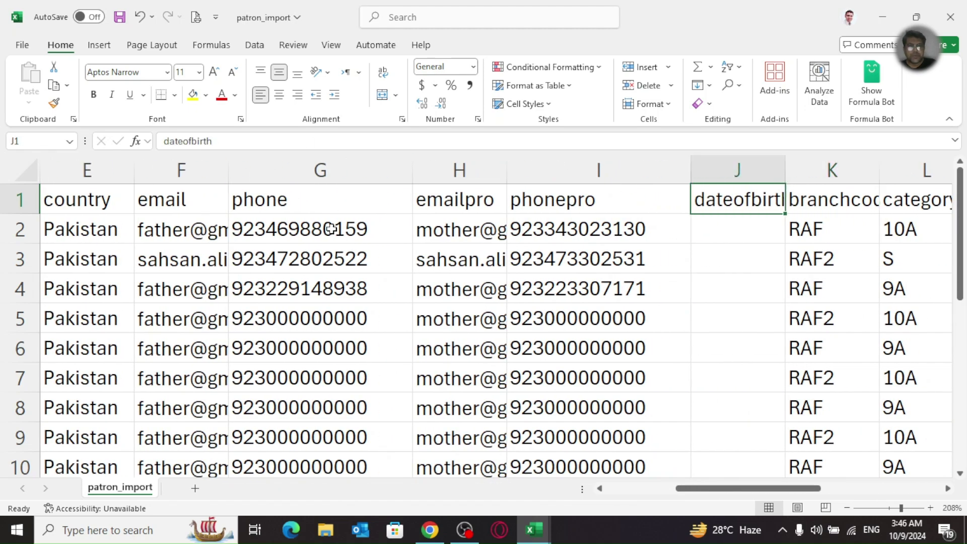
Step: Delete the empty dateofbirth column between phonepro and branchcode
drag(786, 173, 824, 173)
click(758, 169)
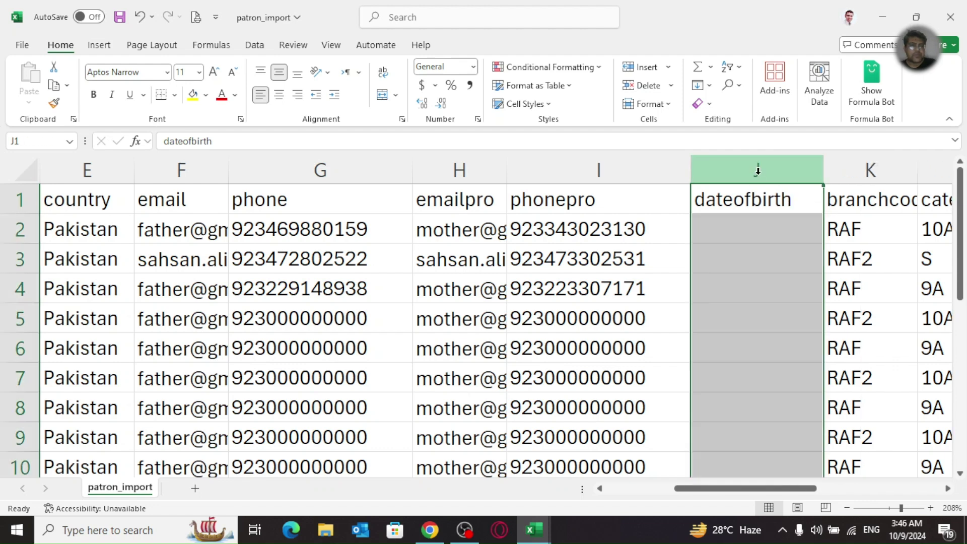
scroll(948, 387, down, 3)
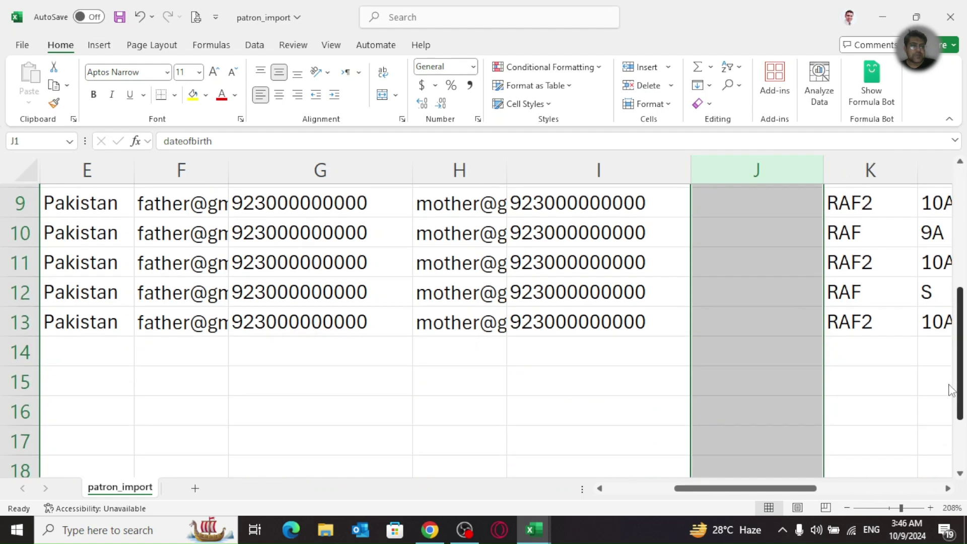
right_click(756, 387)
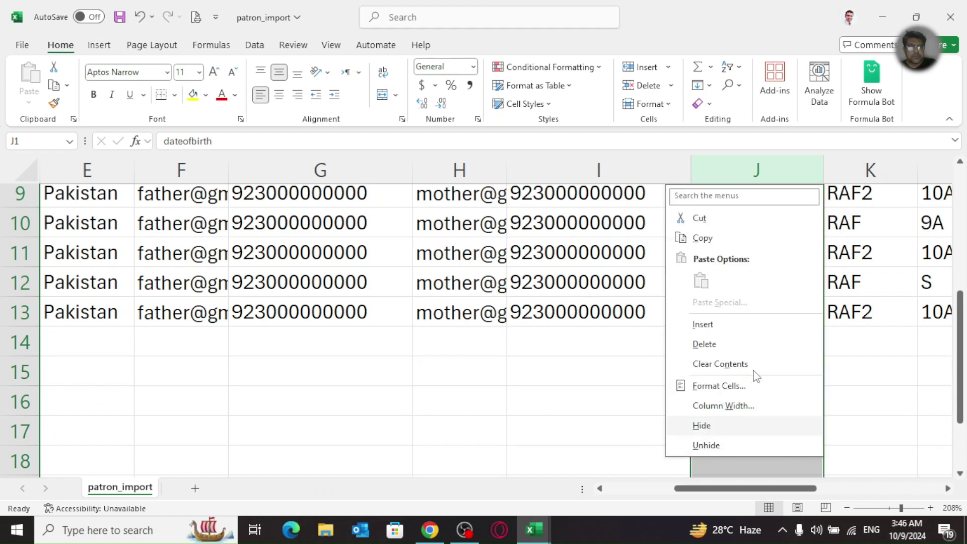
click(704, 344)
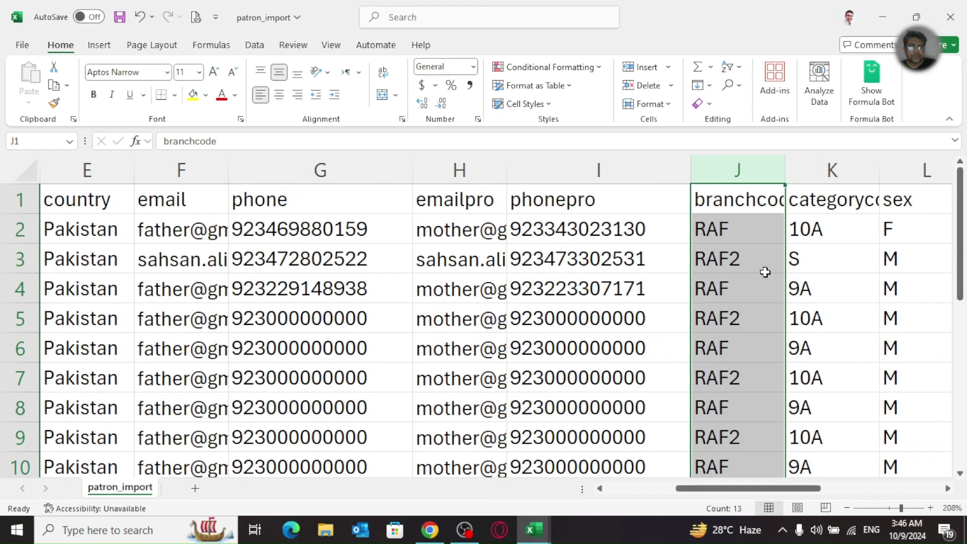
Step: Widen the branchcode column to fit its header, and move along the header row to sex
click(760, 203)
drag(786, 172, 809, 177)
click(848, 200)
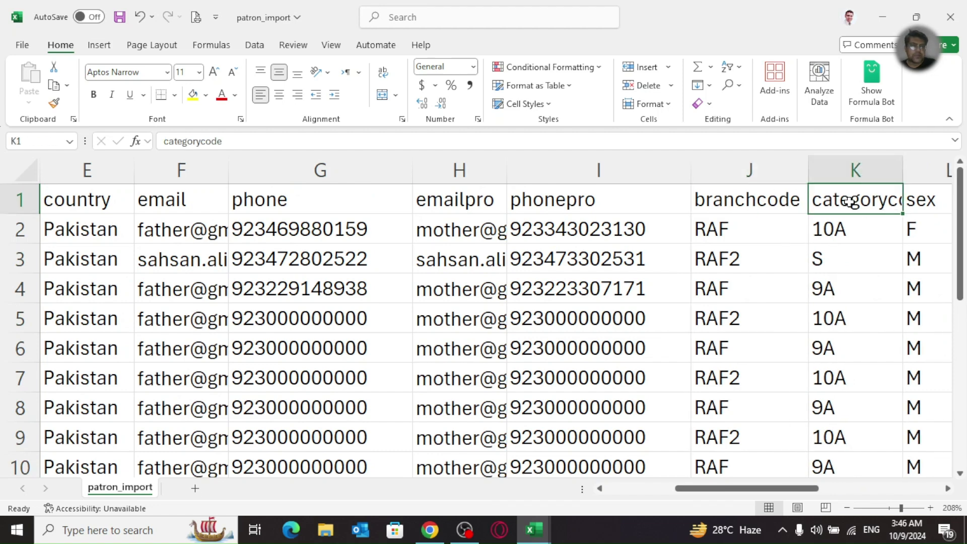
key(Right)
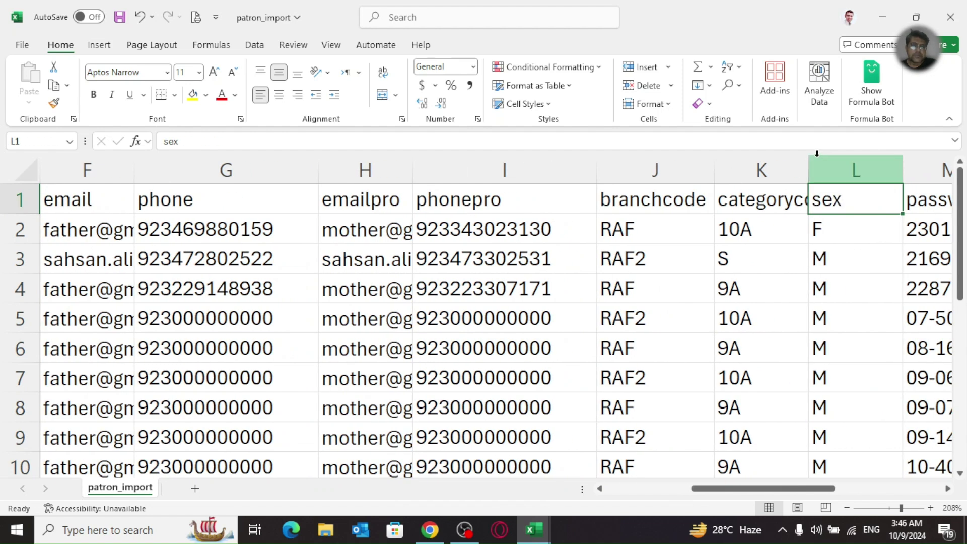
Step: Widen the categorycode column to fit more of its header, and review the headers from password across to patron_attributes
drag(810, 163, 829, 165)
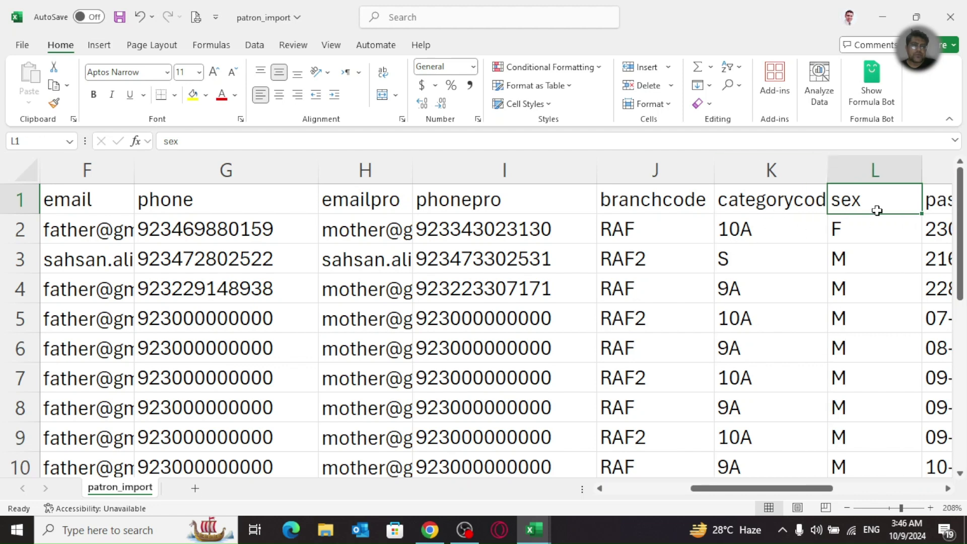
key(Right)
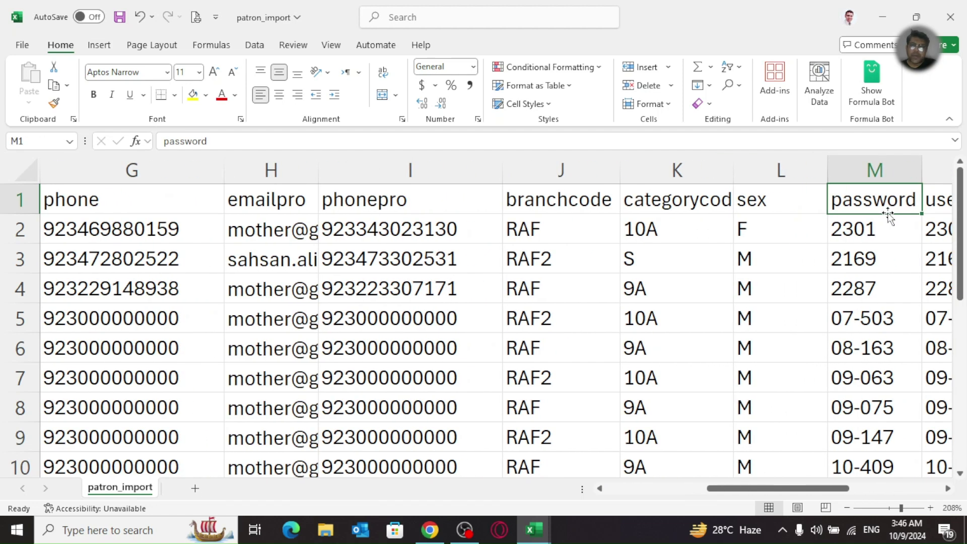
key(Right)
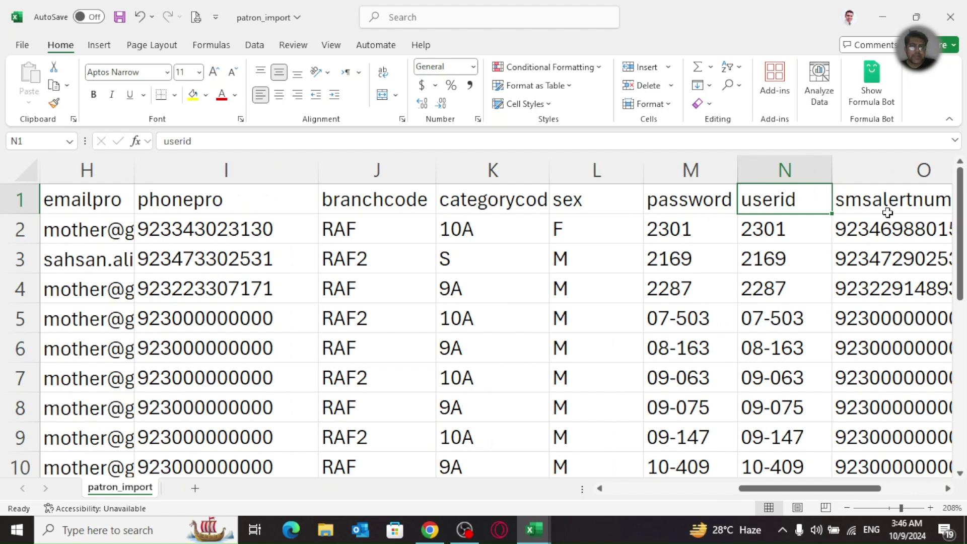
key(Right)
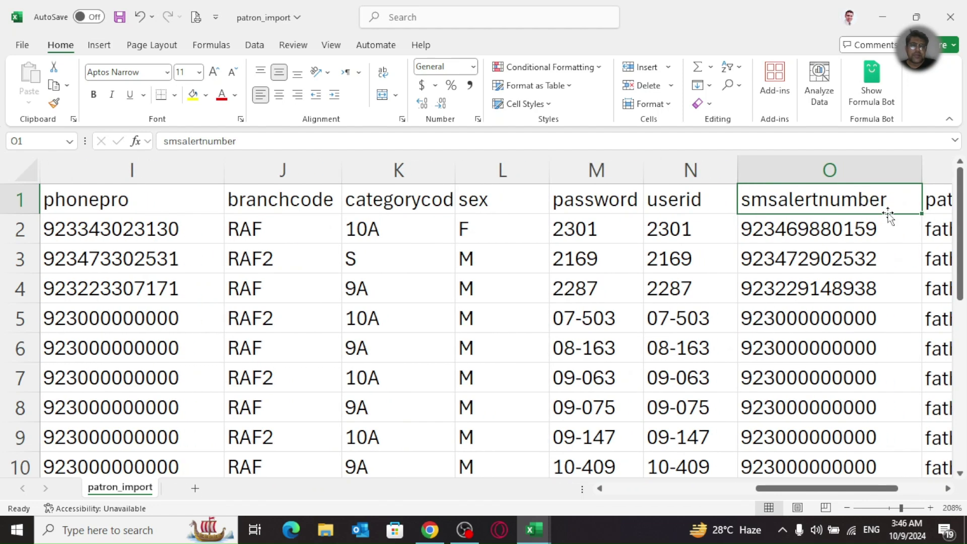
key(Right)
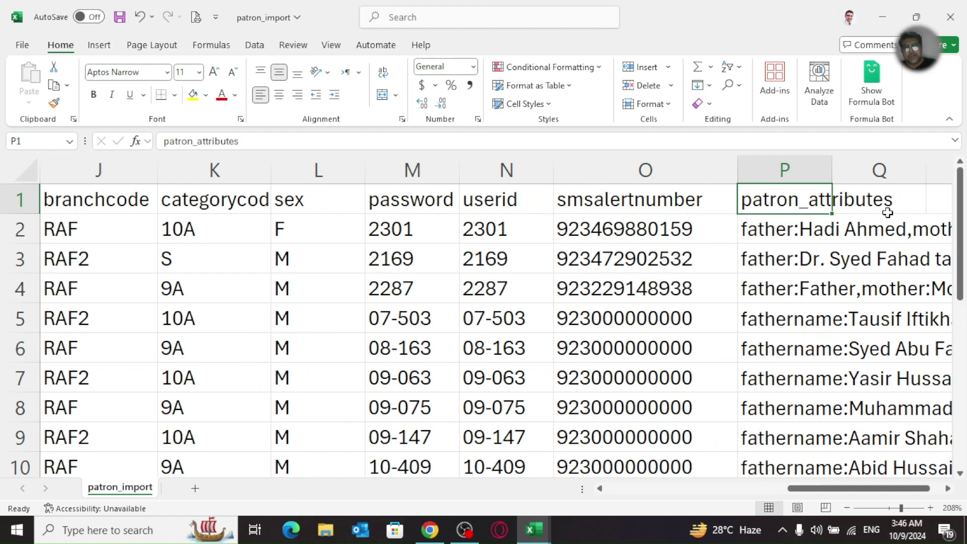
Step: Widen the patron_attributes column to fit its header and select the first patron's entry in it
drag(834, 169, 951, 170)
drag(809, 491, 840, 492)
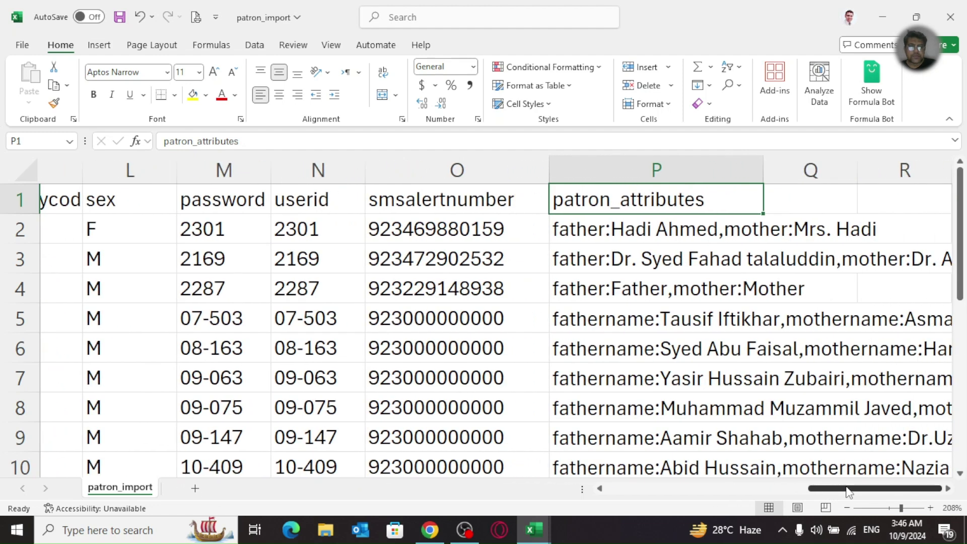
click(606, 231)
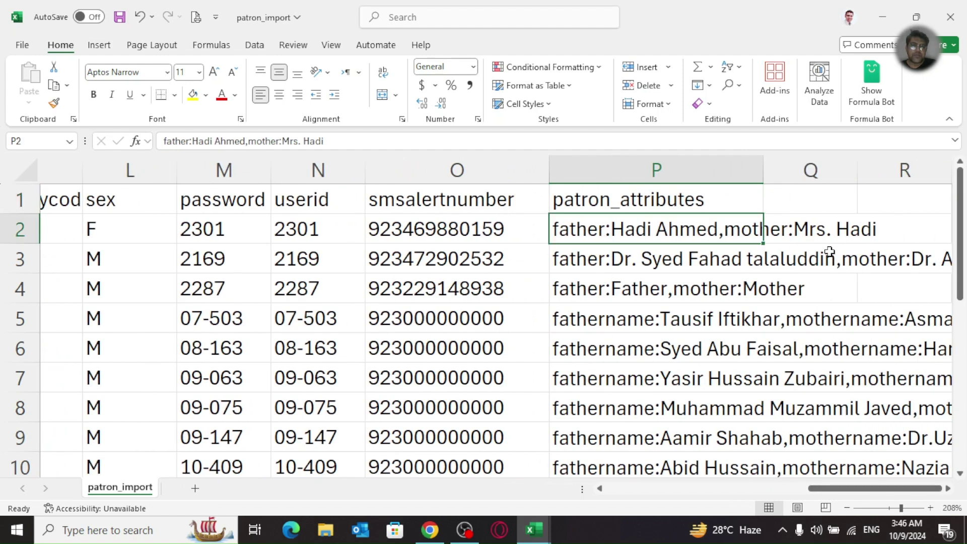
Step: Examine how the father and mother attributes are written in the patron_attributes entries down to the last filled row
click(598, 270)
key(Down)
key(Down)
key(Down)
key(Down)
key(Down)
key(Down)
key(Down)
key(Down)
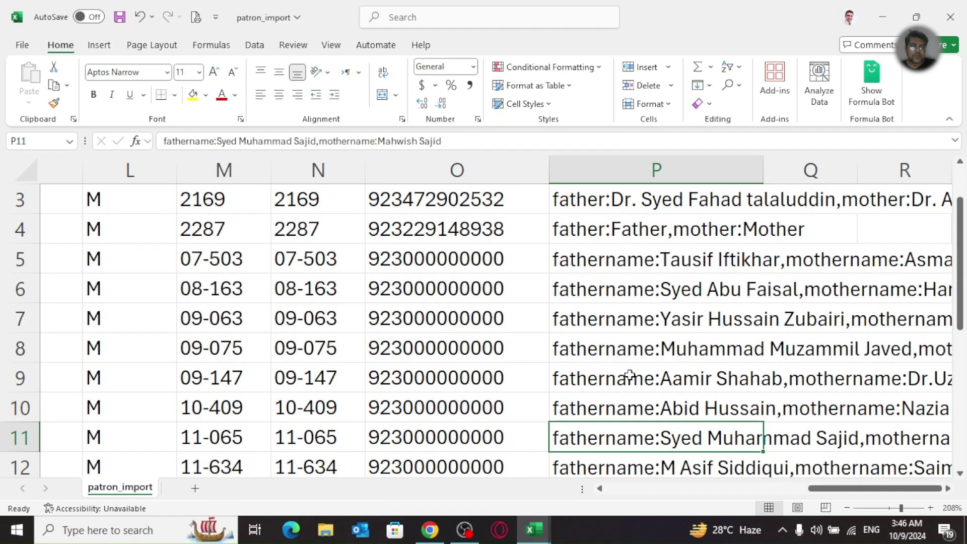
key(Down)
key(Down)
key(Down)
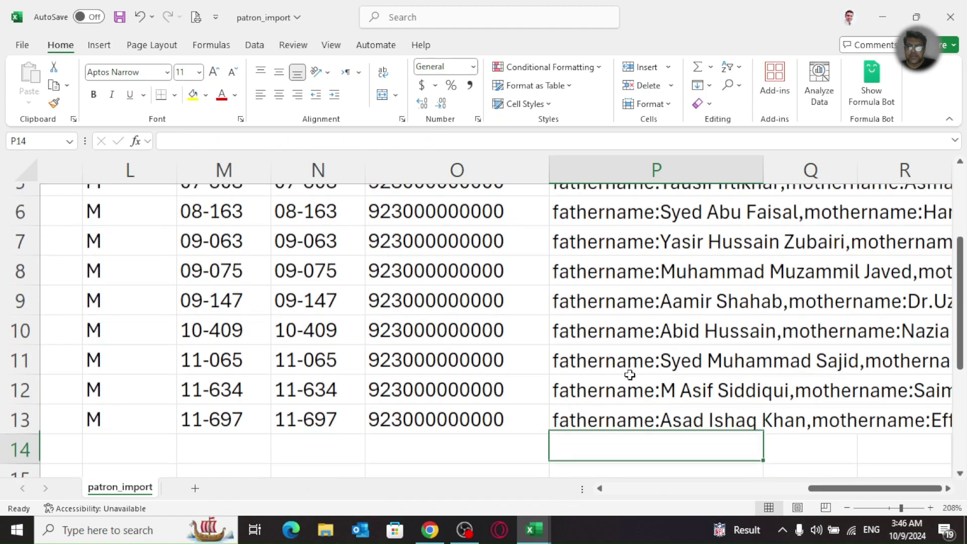
key(Up)
key(Up)
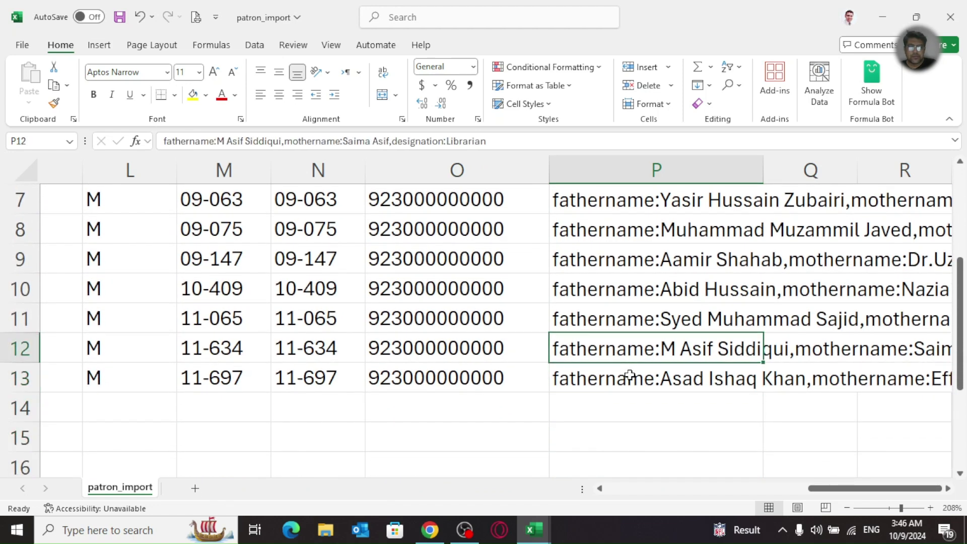
Step: Examine the full patron_attributes entry in row 12, from the fathername through to the designation attribute
key(Right)
key(Right)
key(Right)
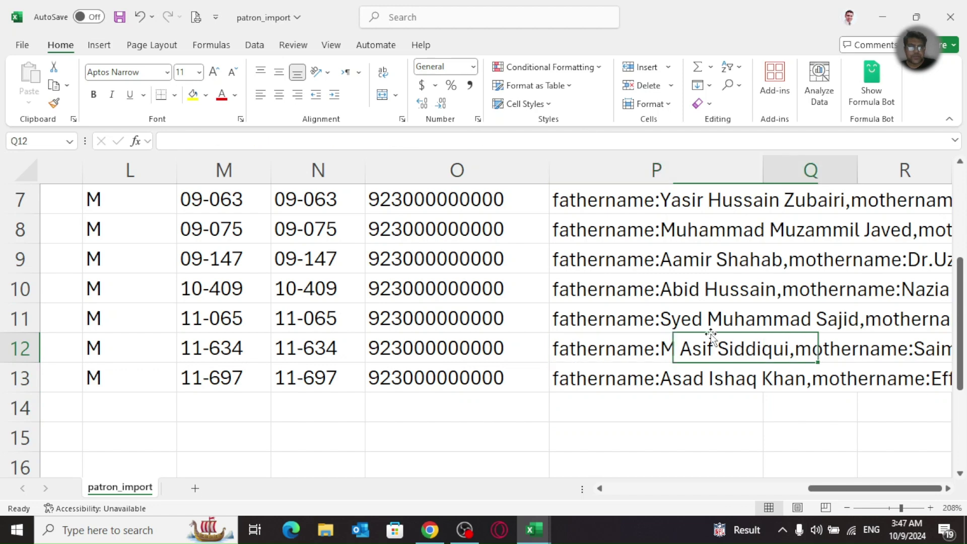
key(Right)
key(Right)
key(Left)
key(Left)
key(Right)
key(Right)
key(Left)
key(Left)
key(Left)
key(Left)
key(Left)
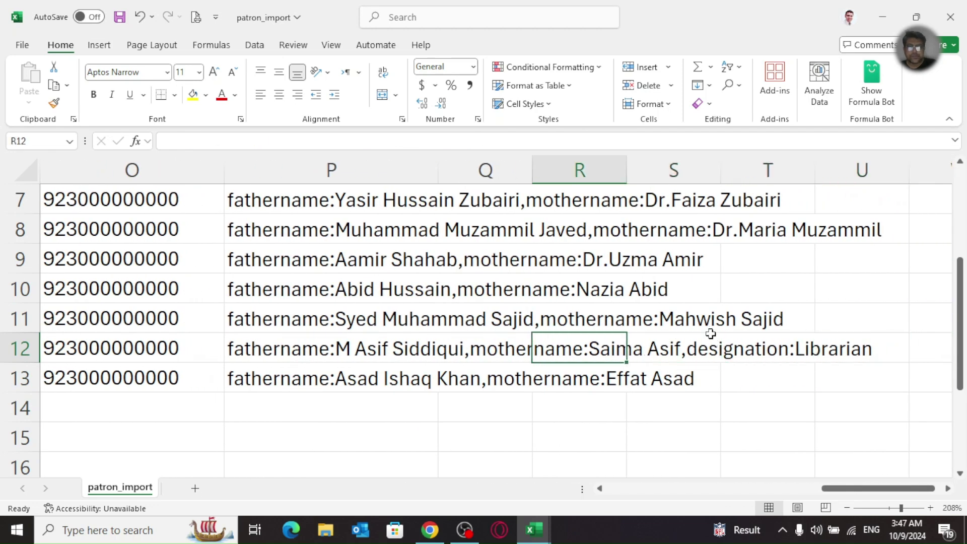
Step: Return to the start of the sheet and go along the header row from cardnumber to country
key(Left)
key(Left)
key(Left)
key(Left)
key(Left)
key(Left)
key(Left)
key(Left)
key(Left)
key(Left)
key(Left)
key(Left)
key(Left)
key(Left)
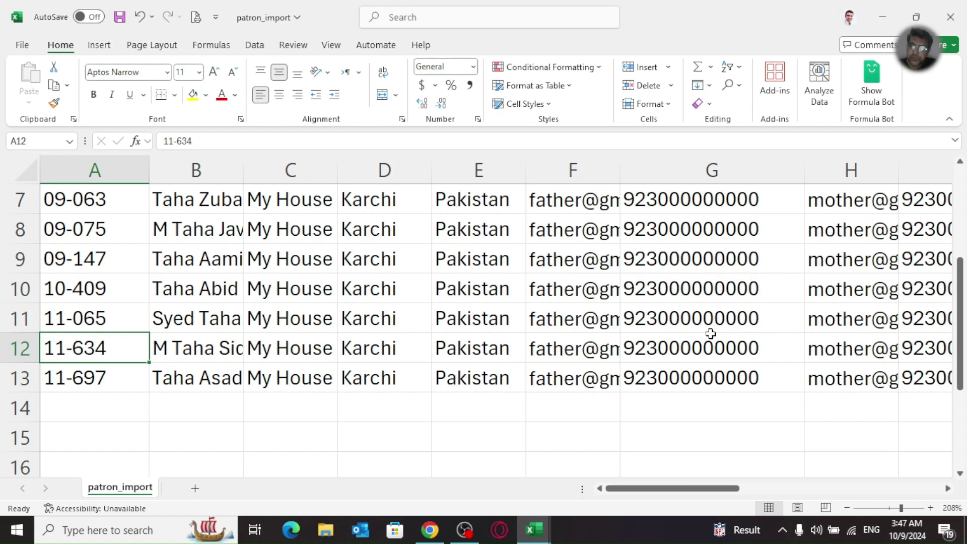
key(Up)
key(Up)
key(Up)
key(Up)
key(Up)
key(Up)
key(Up)
key(Up)
key(Up)
key(Up)
key(Up)
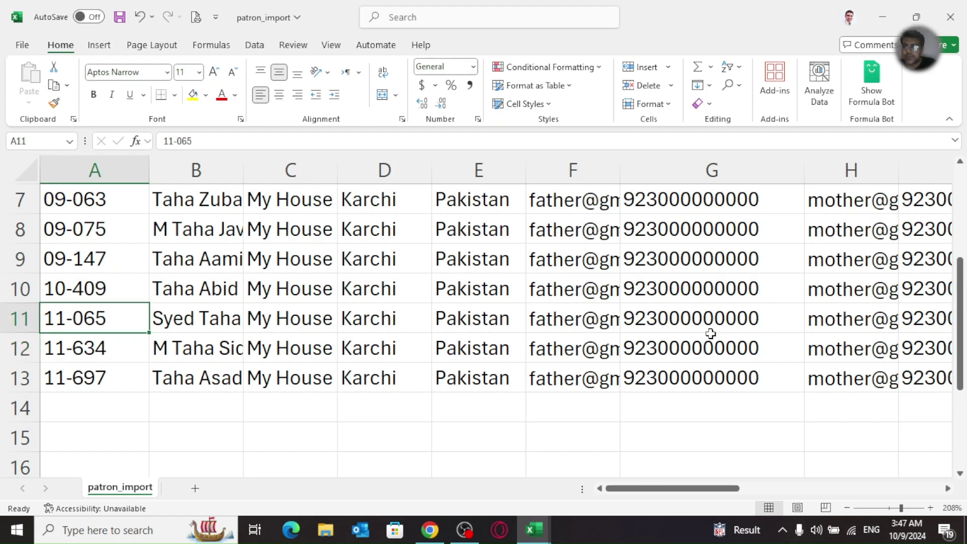
key(Right)
key(Right)
key(Right)
key(Right)
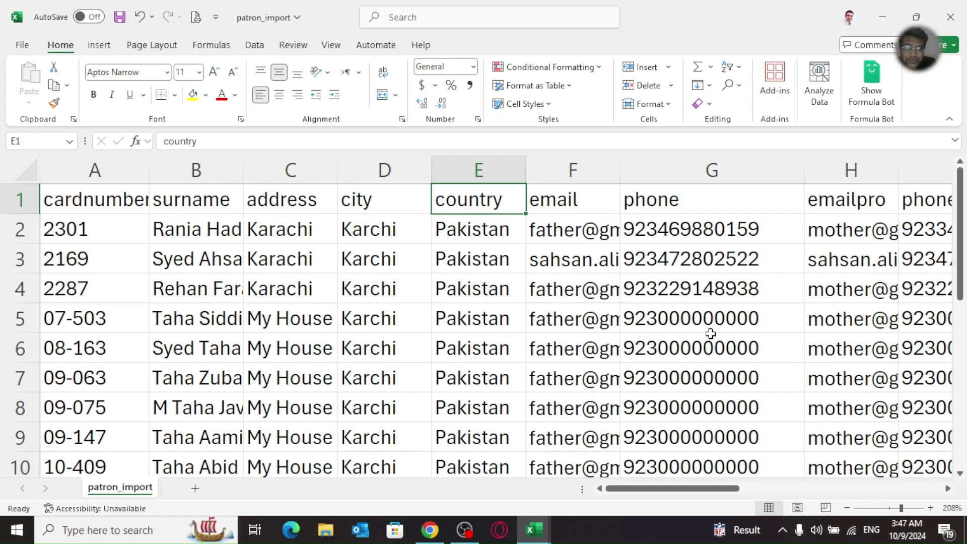
Step: Review the country column's values down to the last filled row and return to its header
key(Down)
key(Down)
key(Down)
key(Down)
key(Down)
key(Down)
key(Down)
key(Down)
key(Down)
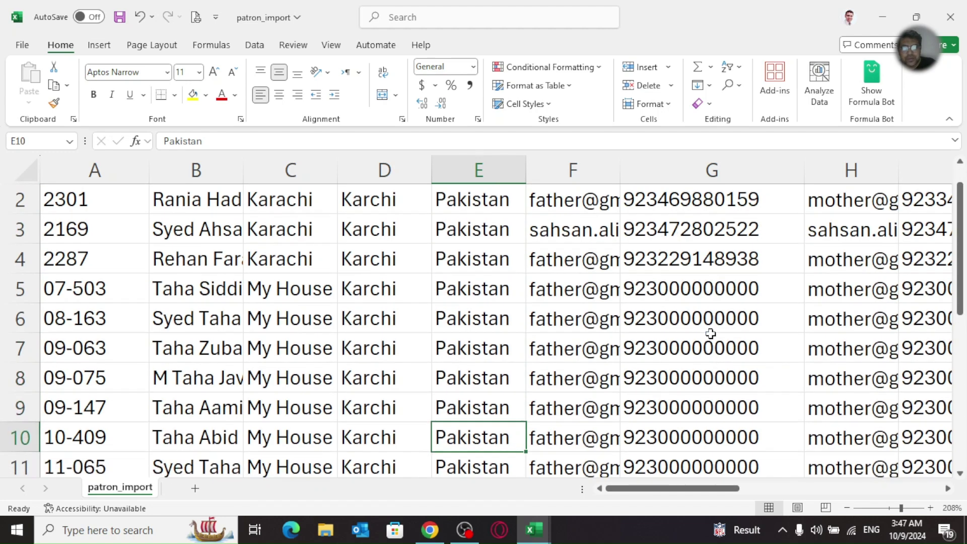
key(Down)
key(Down)
key(Down)
key(Down)
key(Up)
key(ctrl+Up)
Step: Examine the first cardnumber entries, and compare the surname header with the first patron's entry in that column
key(Down)
key(Left)
key(Left)
key(Left)
key(Left)
key(Down)
key(Down)
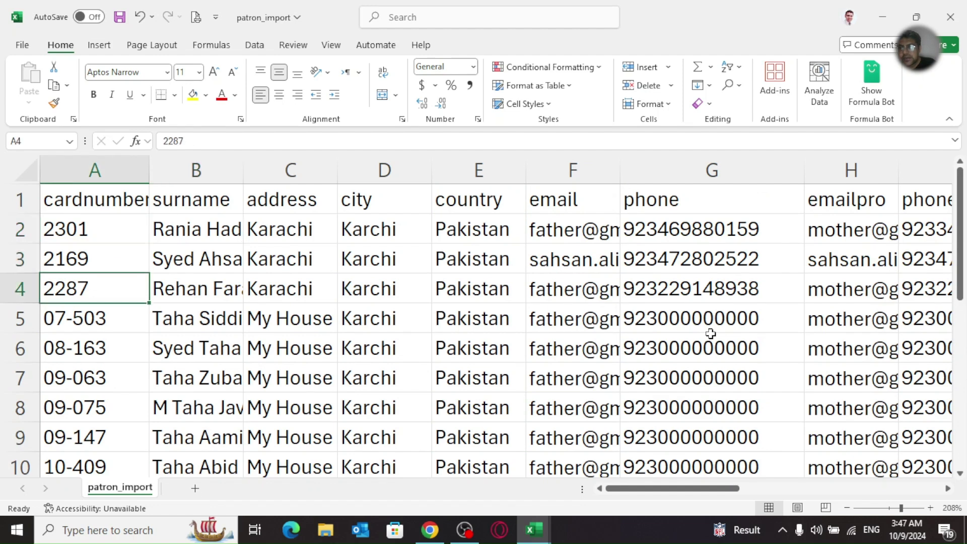
key(Up)
key(Up)
key(Right)
key(Up)
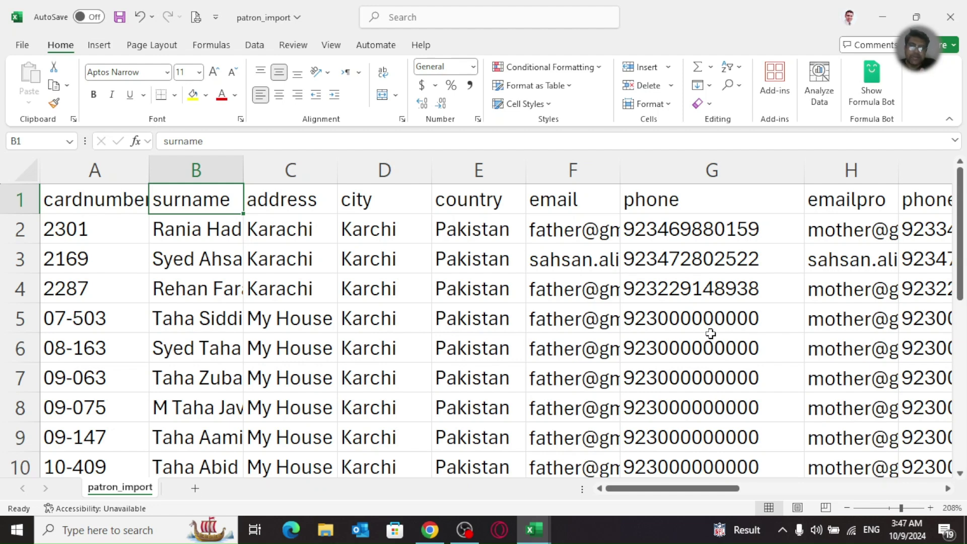
key(Down)
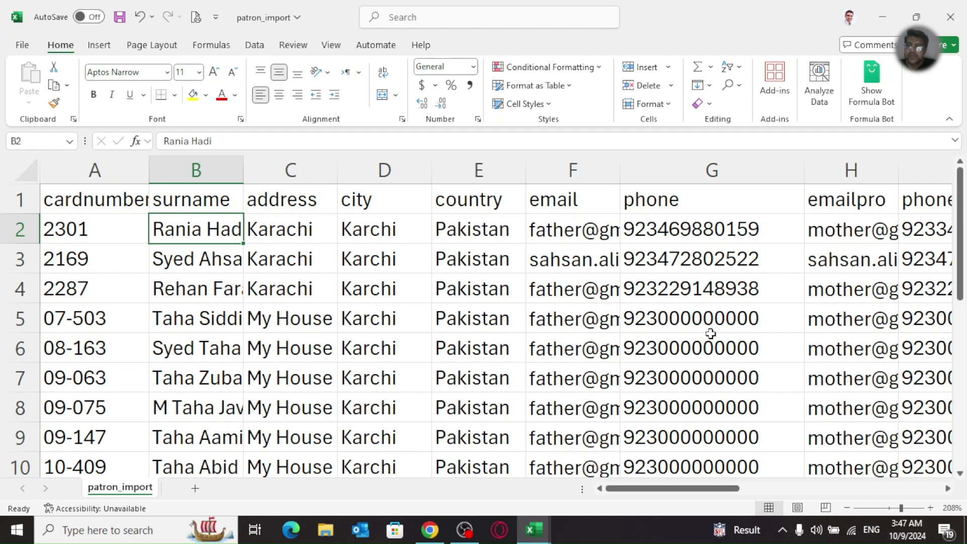
key(Up)
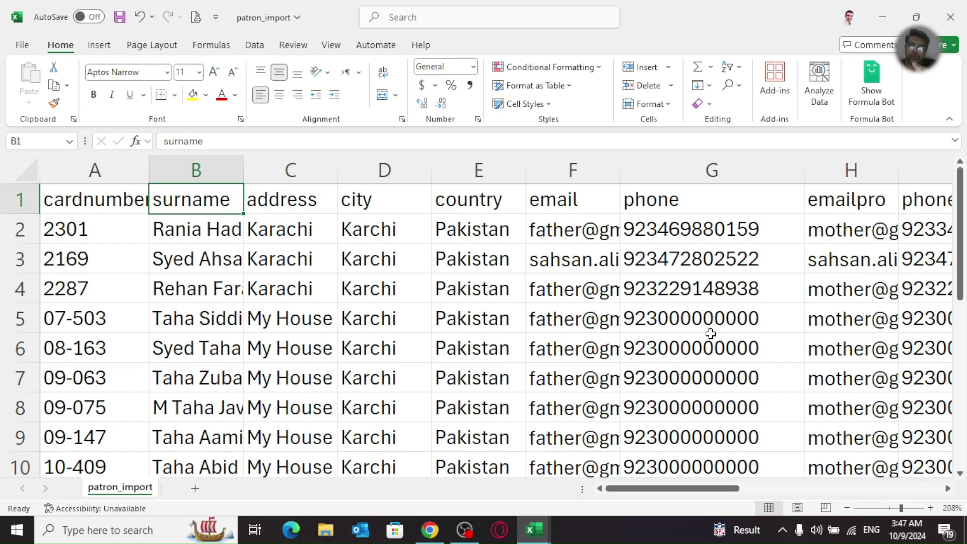
key(Down)
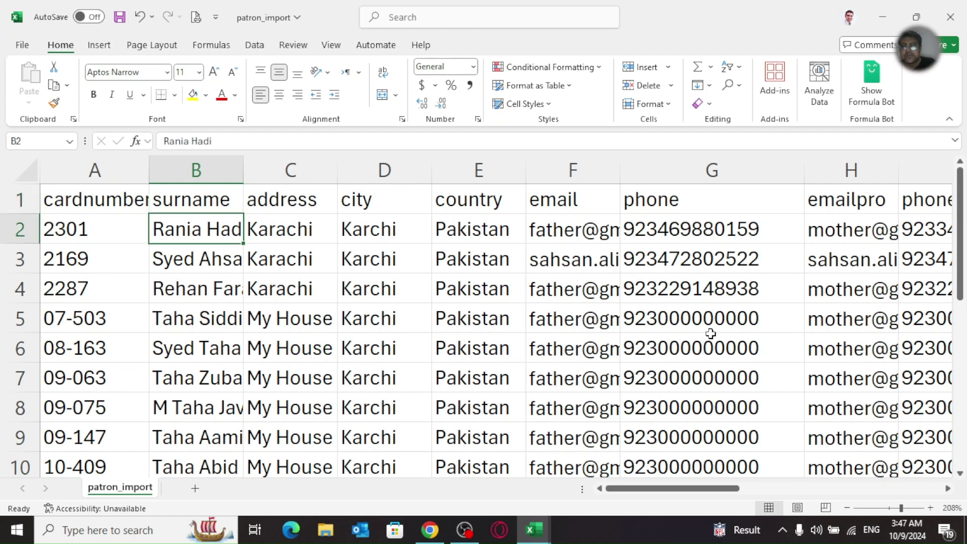
Step: Widen the surname column so the patrons' names are readable, and review its entries down to the last filled row
drag(248, 172, 301, 166)
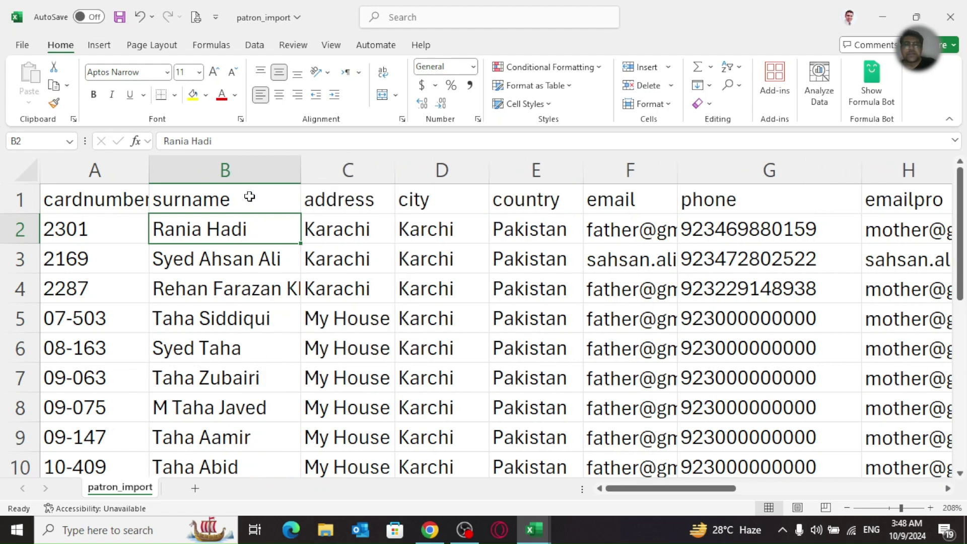
click(250, 196)
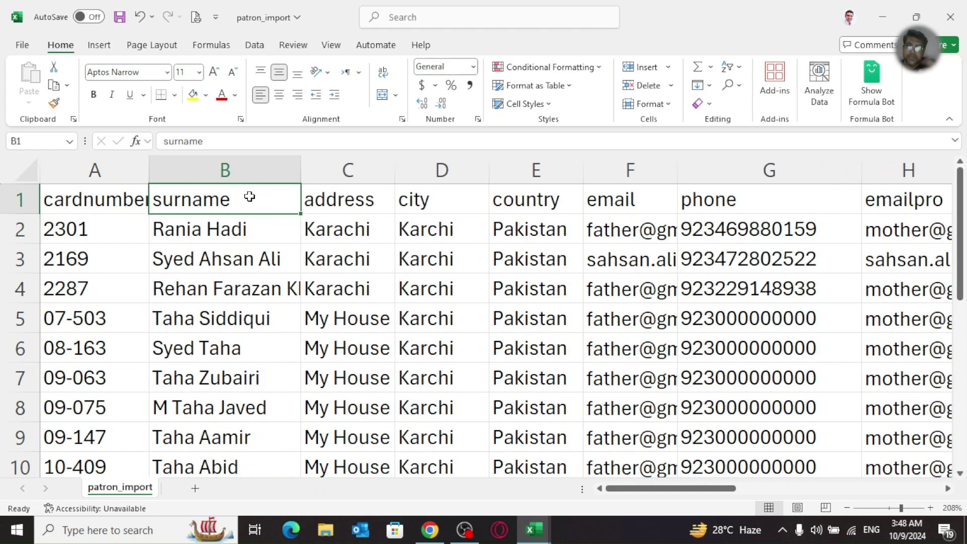
key(Down)
key(Down)
key(Down)
key(Down)
key(Down)
key(Down)
key(Down)
key(Down)
key(Down)
key(Down)
key(Down)
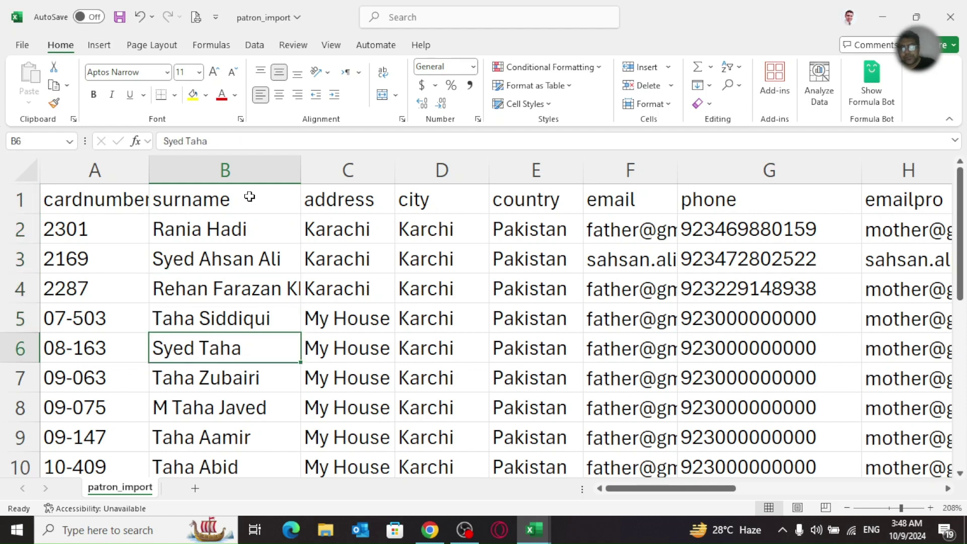
key(Down)
key(Down)
key(Down)
key(Up)
key(Up)
key(Up)
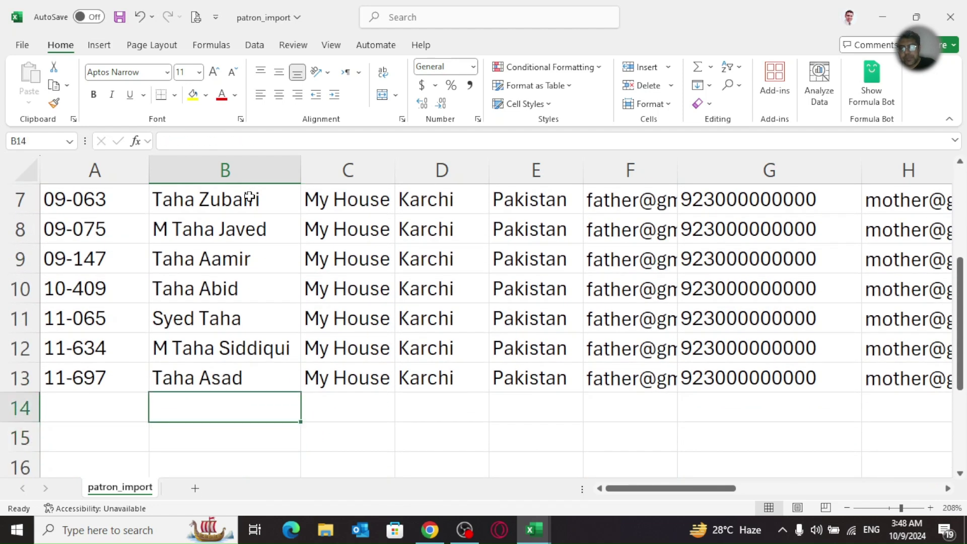
Step: Review the address and city columns, and the first patron's values from country across to emailpro
key(Right)
key(Right)
key(Up)
key(Up)
key(Up)
key(Up)
key(Up)
key(Up)
key(Up)
key(Up)
key(Up)
key(Up)
key(Up)
key(Down)
key(Down)
key(Left)
key(Up)
key(Right)
key(Right)
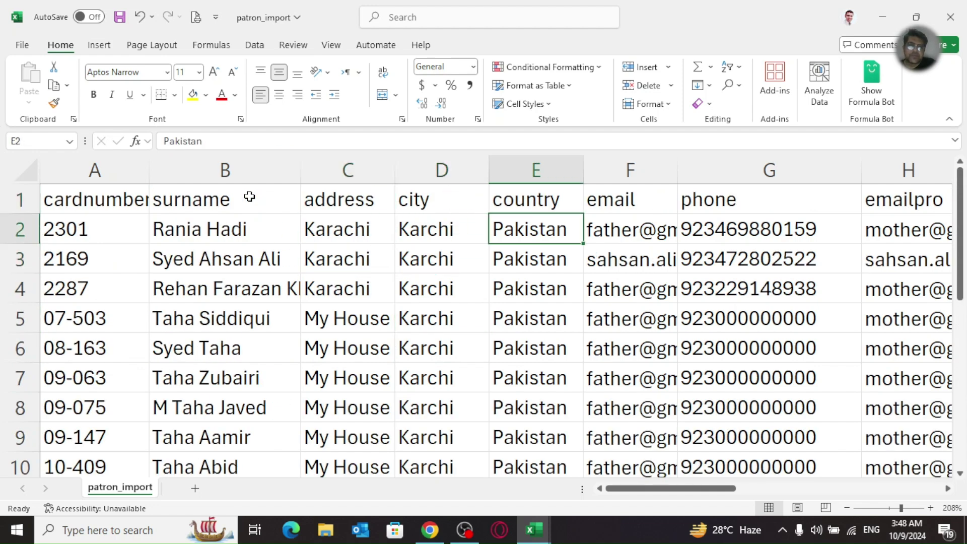
key(Right)
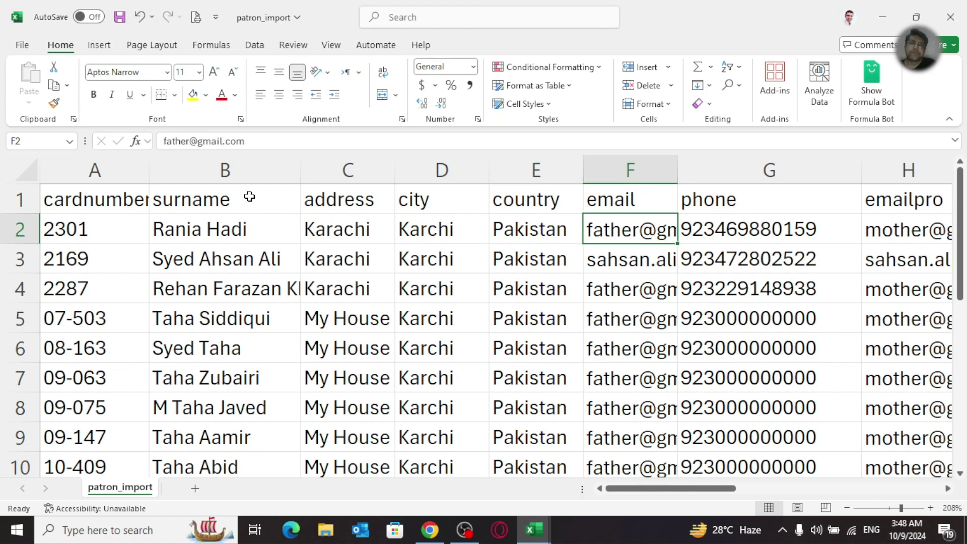
key(Right)
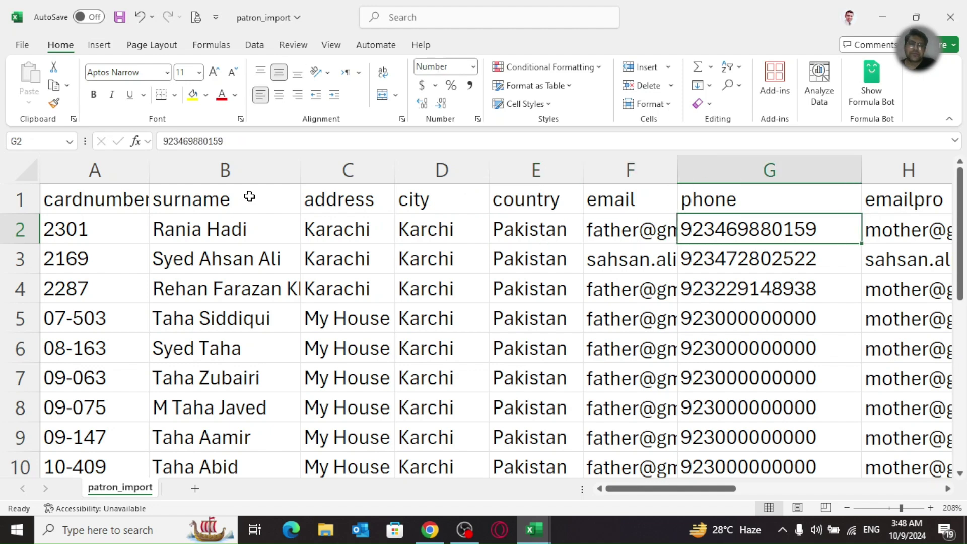
key(Right)
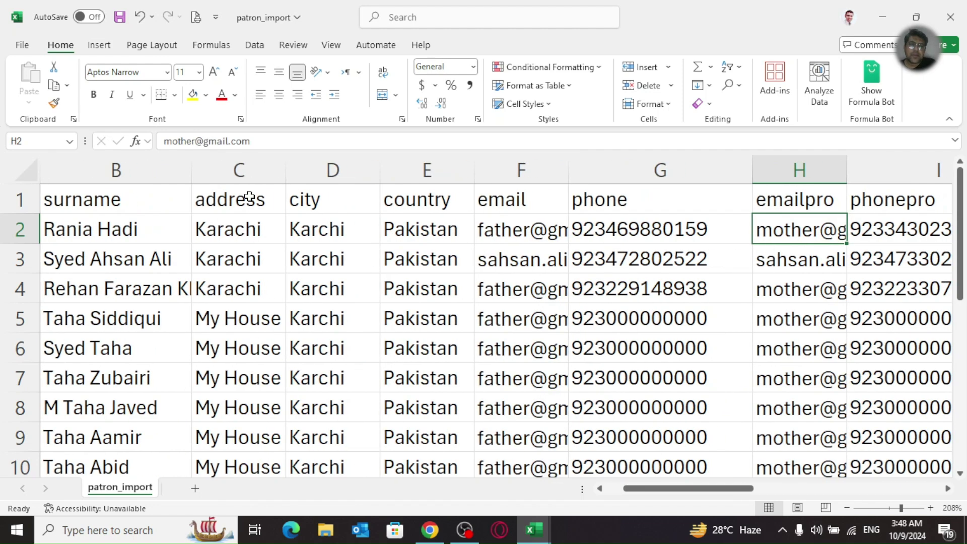
Step: Review the emailpro, phonepro and branchcode headers in the first row
key(Up)
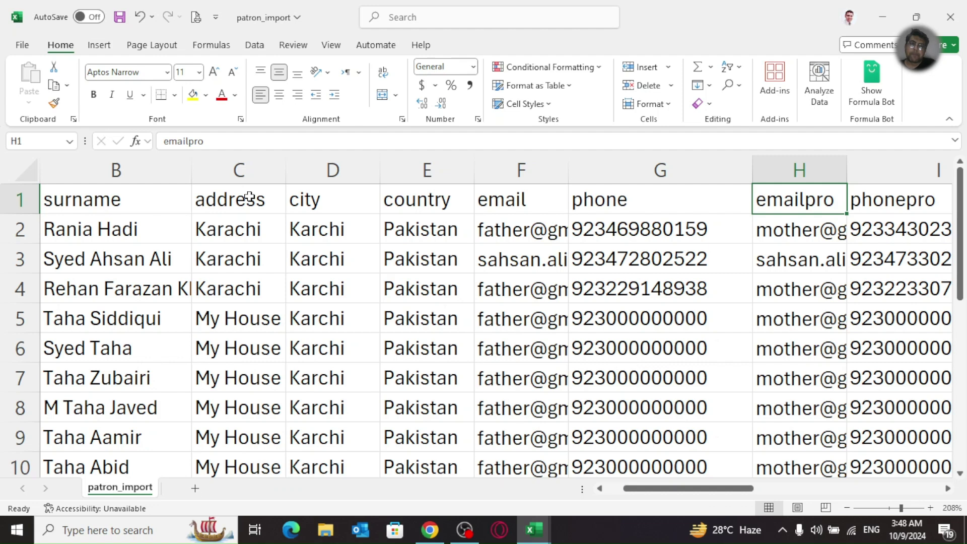
key(Right)
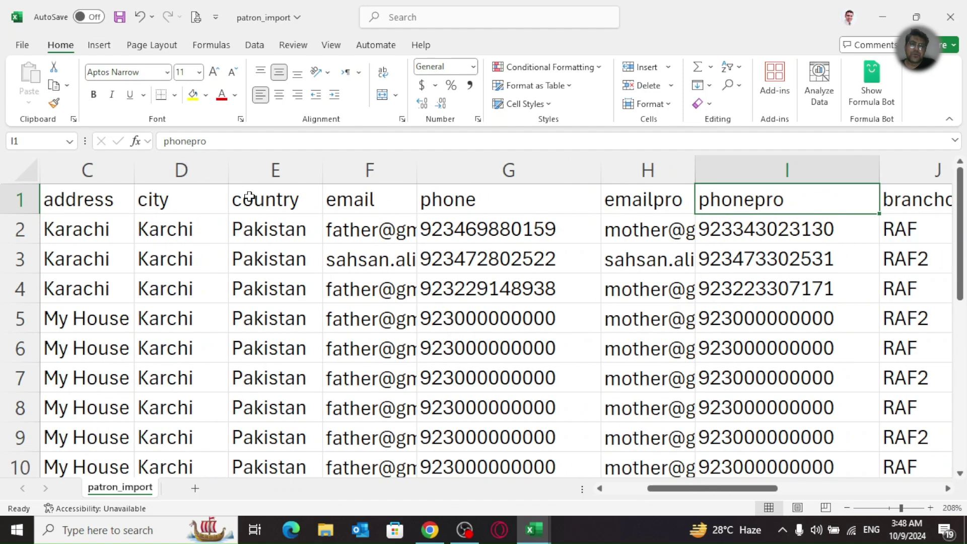
key(Left)
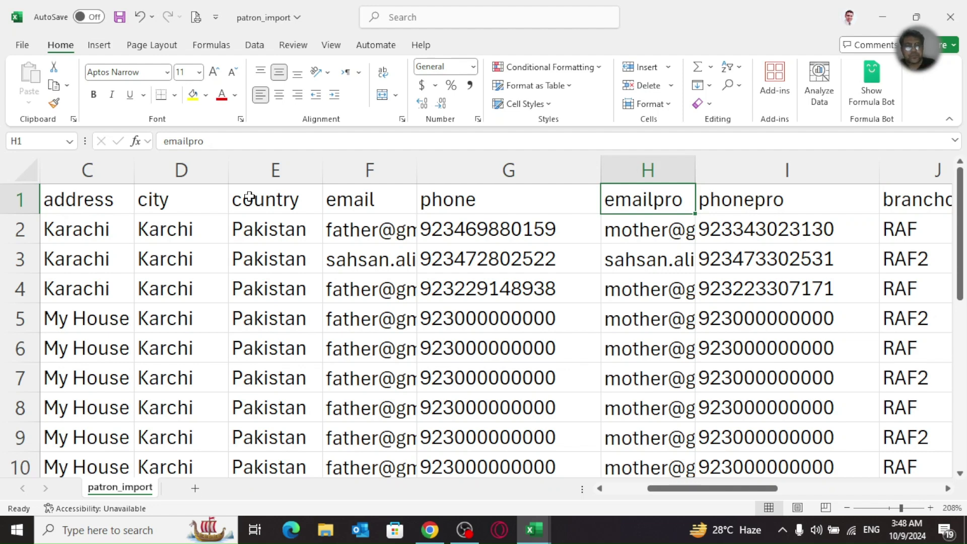
key(Right)
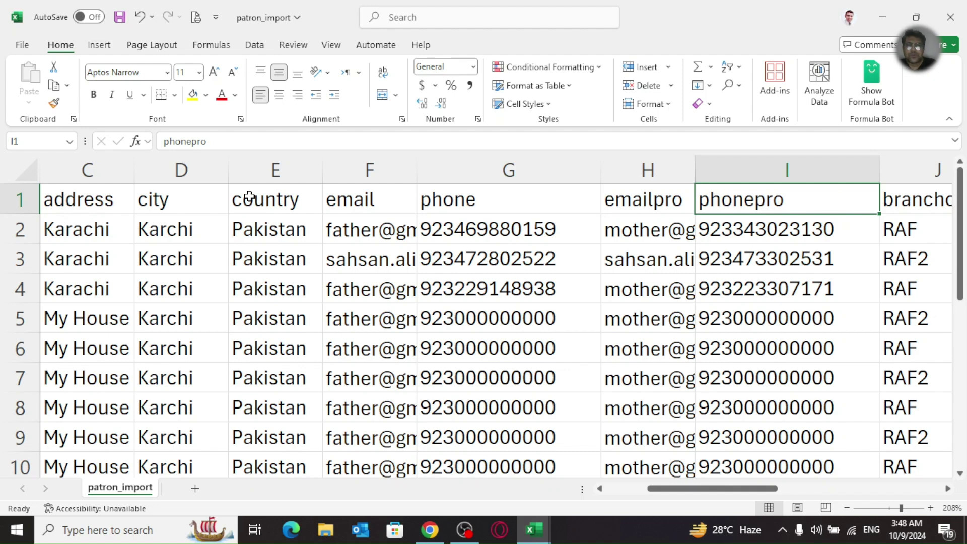
key(Down)
key(Up)
key(Right)
key(Left)
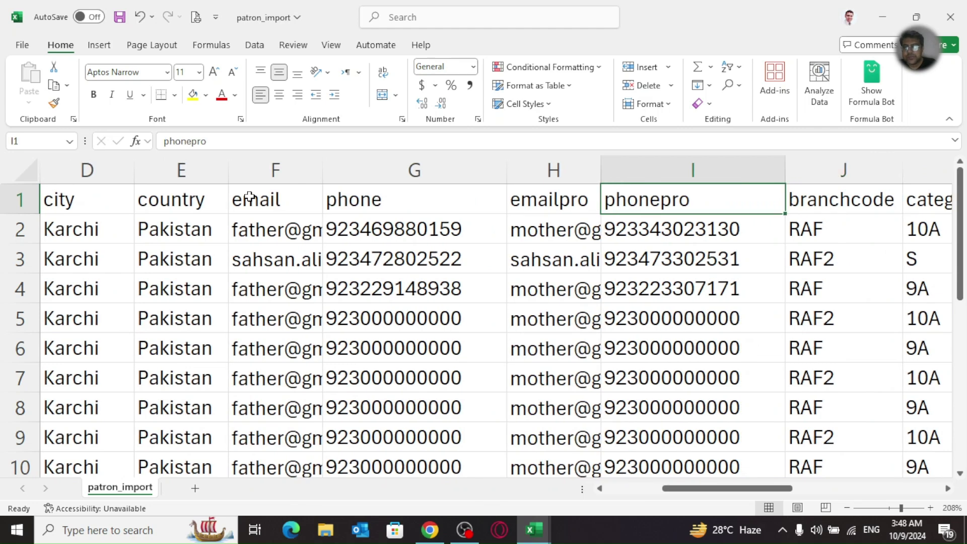
key(Right)
key(Right)
key(Left)
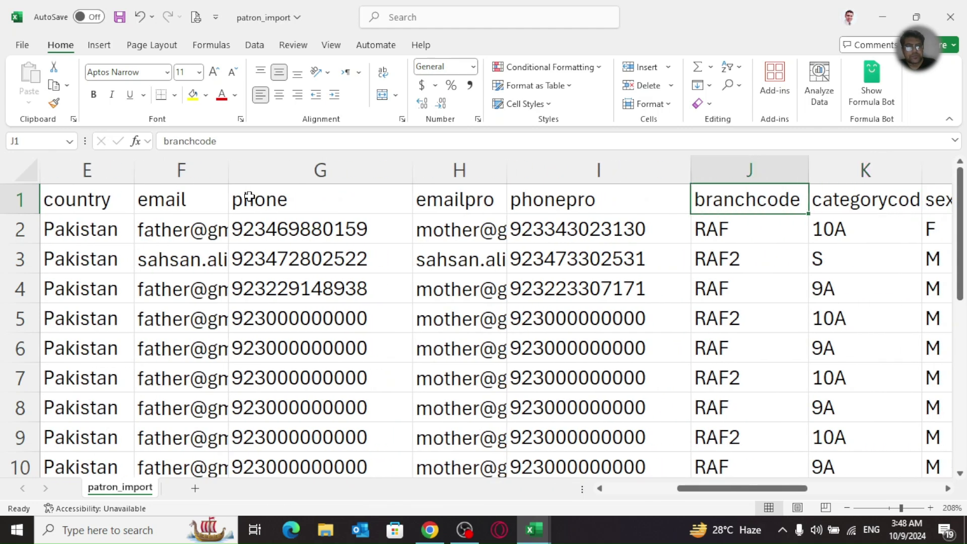
Step: Review the headers from categorycode through sex, password and userid to smsalertnumber in the first row
key(Right)
key(Right)
key(Right)
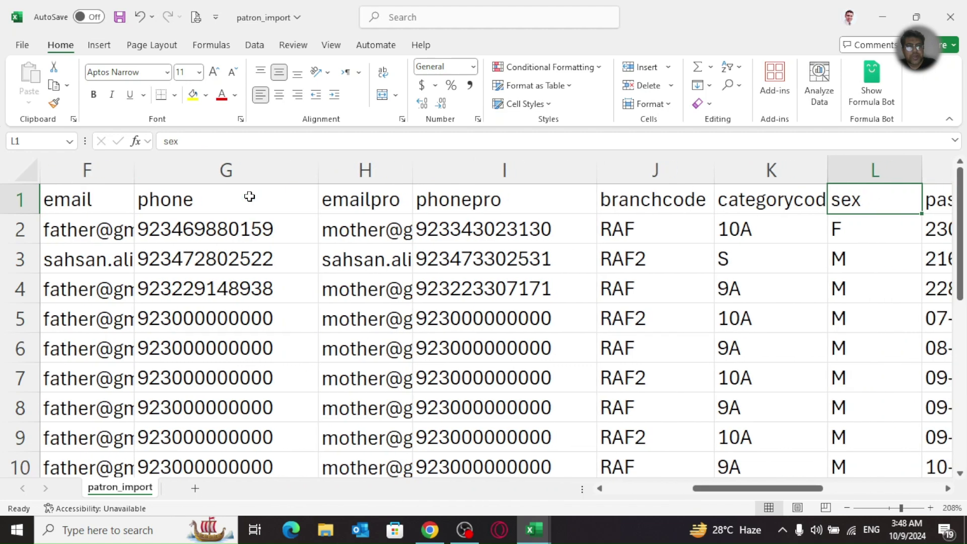
key(Right)
key(Right)
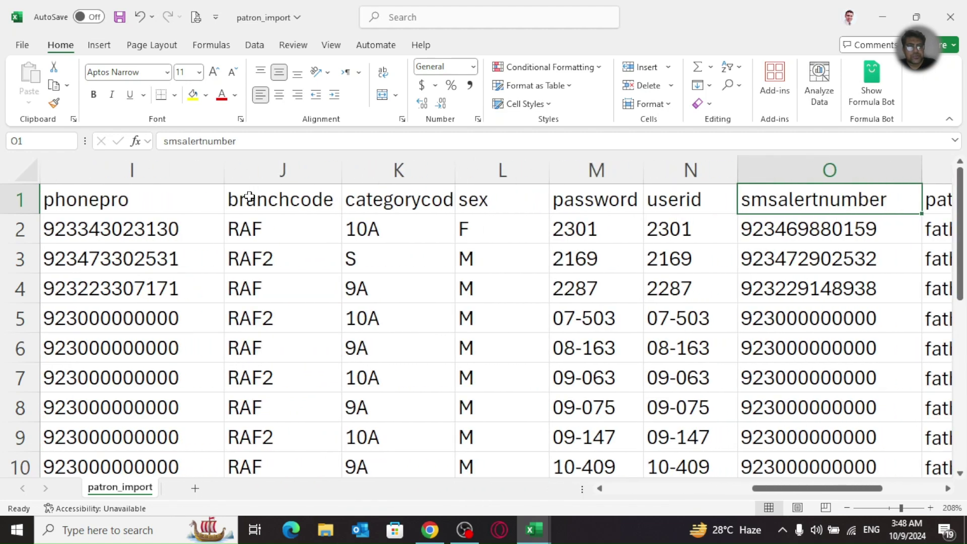
Step: Compare the first patron's smsalertnumber entry with the phonepro and phone values in the same row
key(Down)
key(Up)
key(Down)
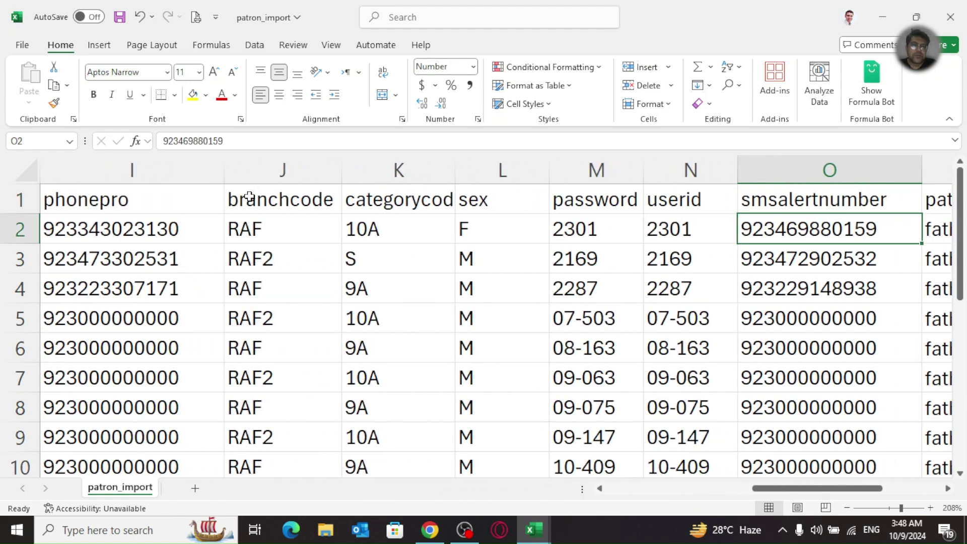
key(Left)
key(Left)
key(Left)
key(Left)
key(Left)
key(Left)
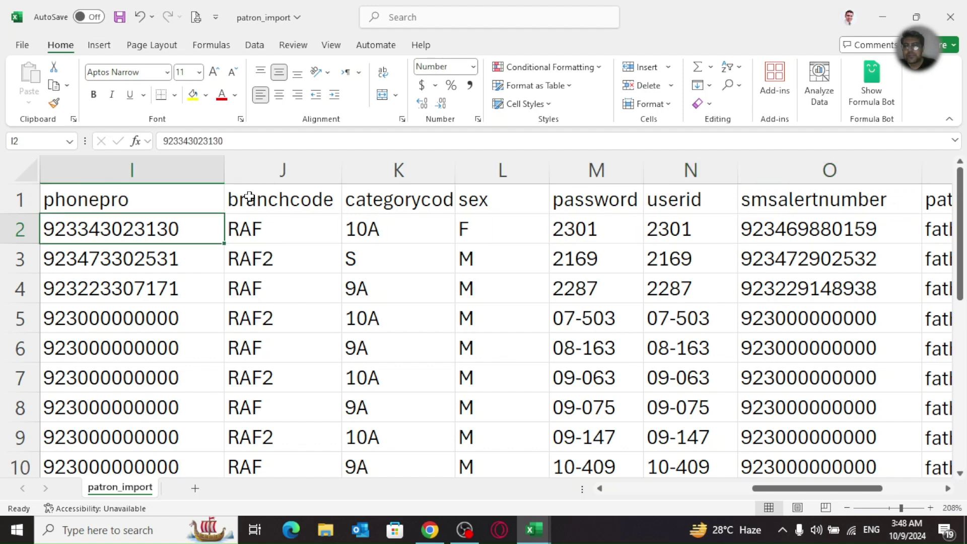
key(Left)
key(Right)
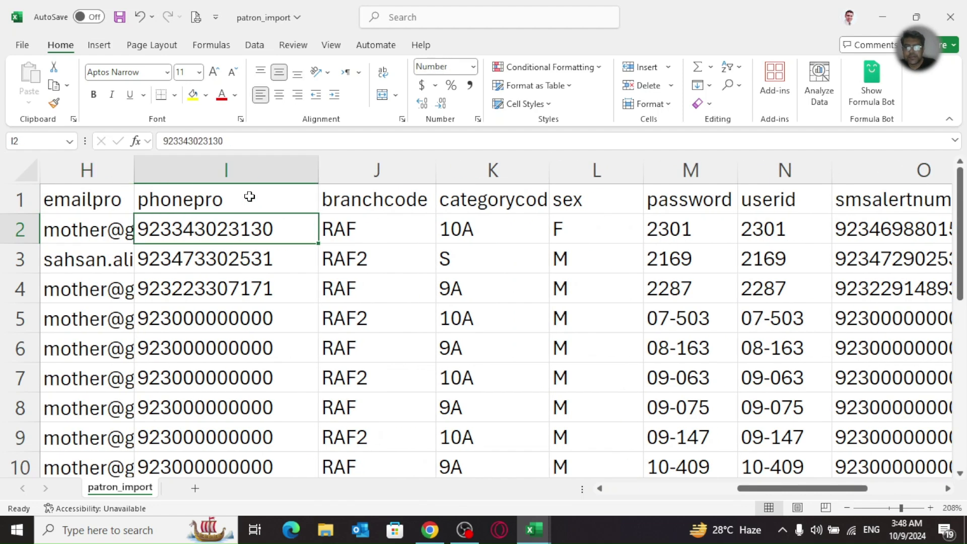
key(Right)
key(Left)
key(Left)
key(Left)
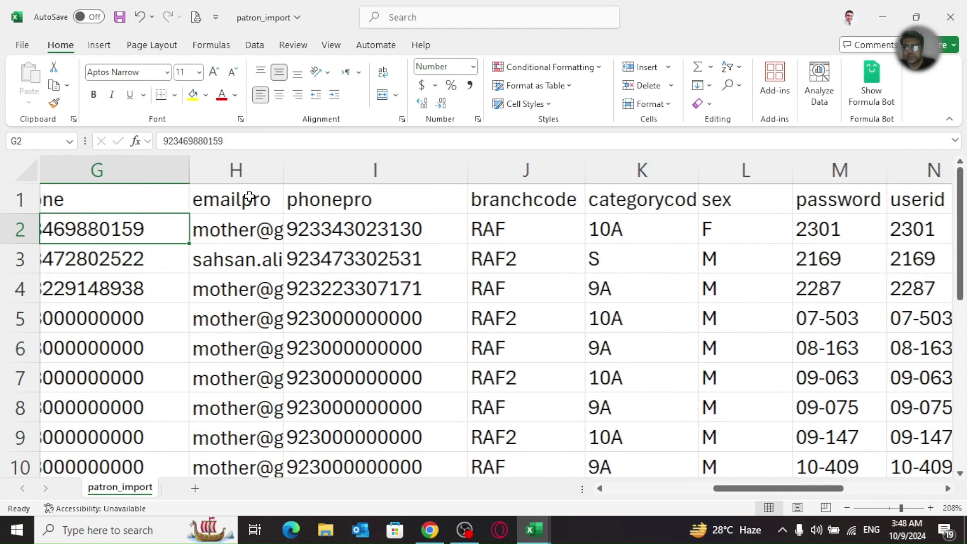
key(Left)
key(Right)
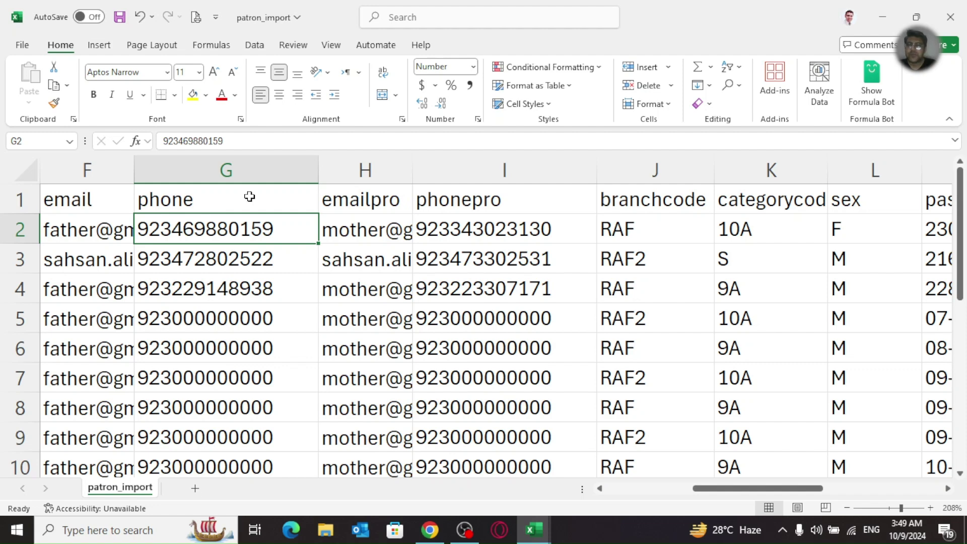
key(Right)
key(Left)
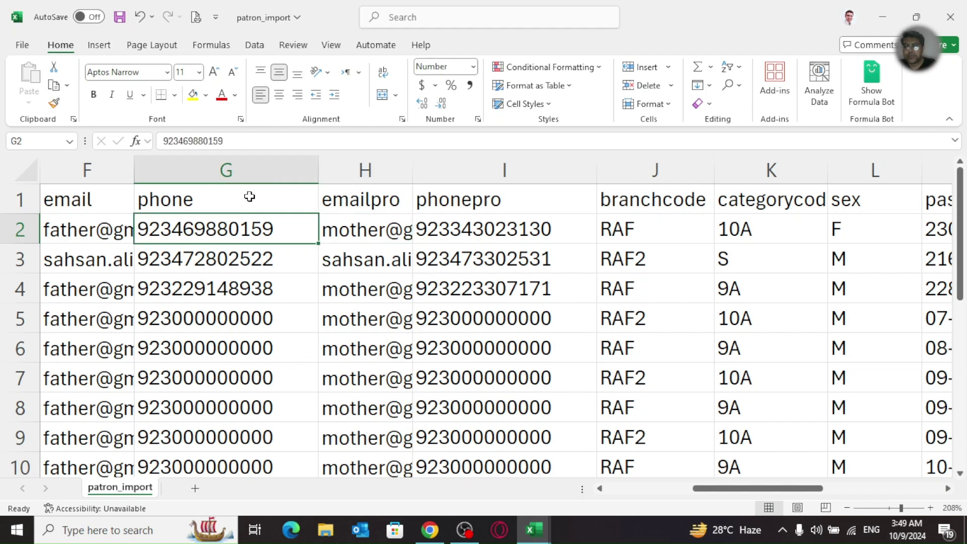
key(Right)
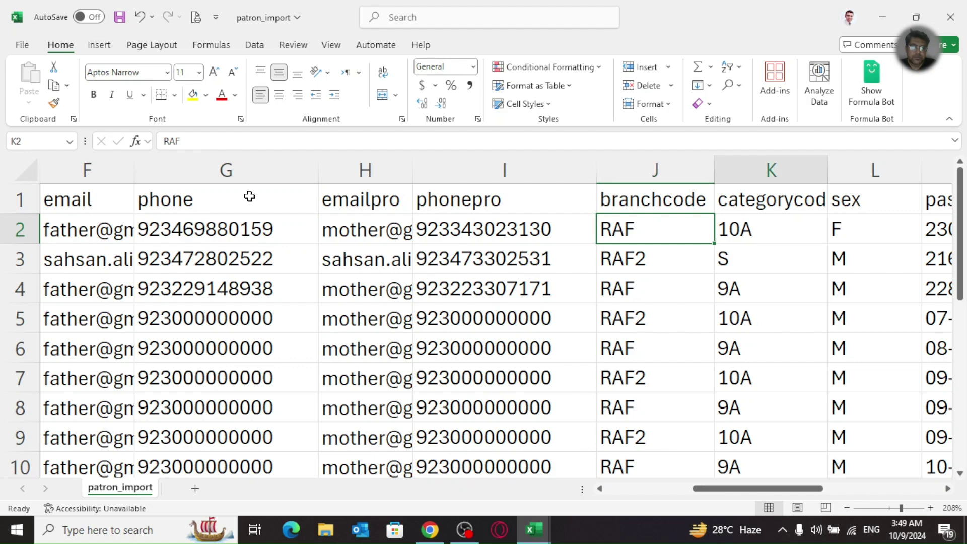
Step: Review the branchcode entries from the first patron down to row 7
key(Right)
key(Down)
key(Left)
key(Down)
key(Down)
key(Down)
key(Down)
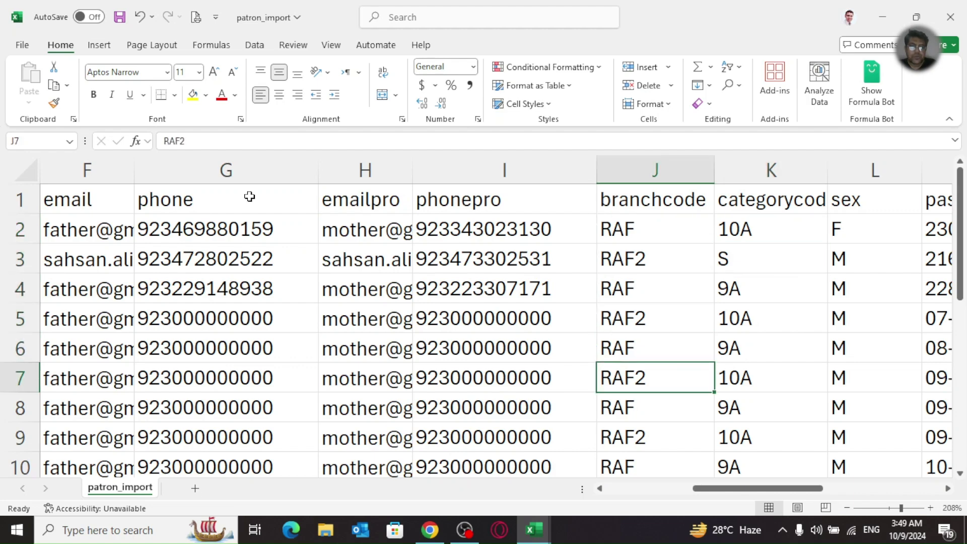
Step: Examine the remaining columns across to patron_attributes, including how the parents' names are written there
key(Right)
key(Right)
key(Right)
key(Right)
key(Right)
key(Right)
key(Right)
key(Right)
key(Right)
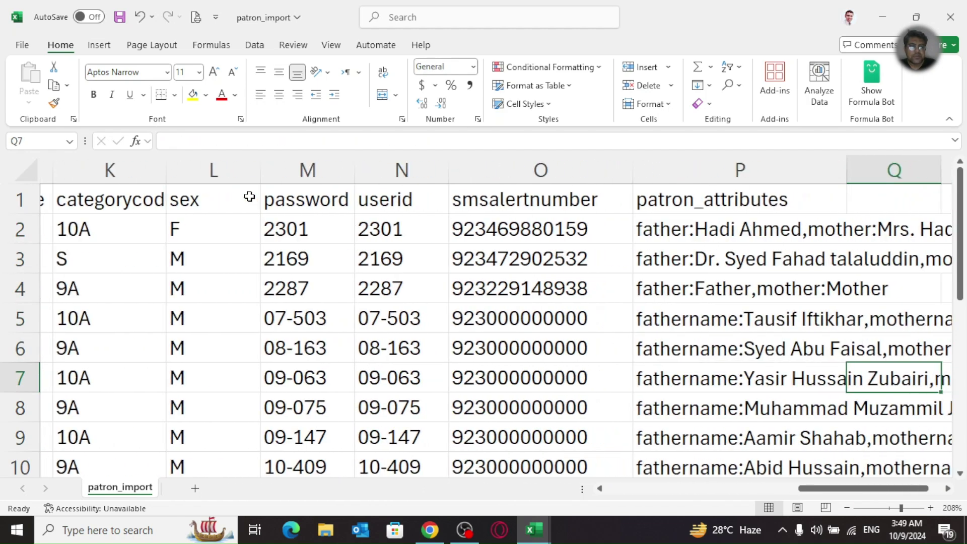
key(Down)
key(Down)
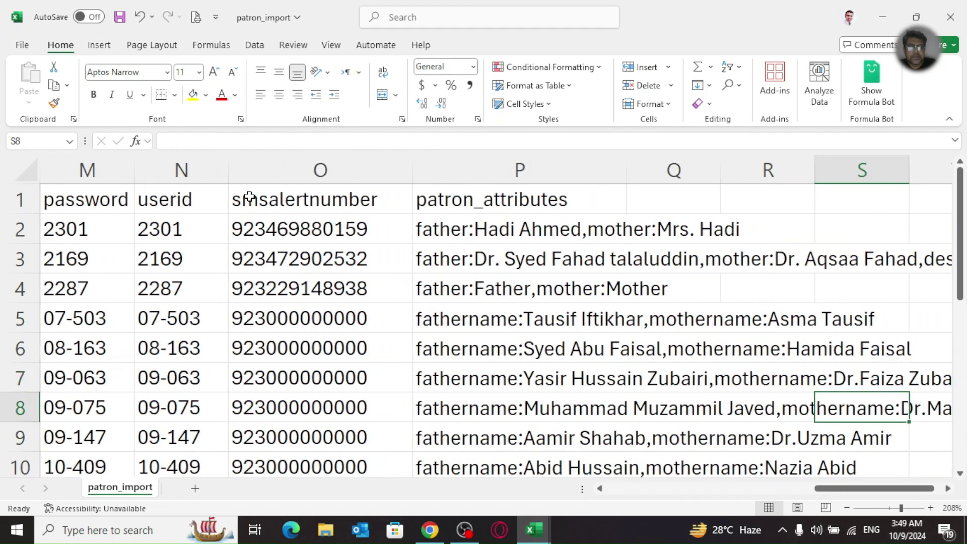
Step: Review the cardnumber column down to the last filled row, and return to the cardnumber header
key(Left)
key(Left)
key(Left)
key(Left)
key(Left)
key(Left)
key(Left)
key(Left)
key(Left)
key(Left)
key(Left)
key(Left)
key(Left)
key(Left)
key(Left)
key(Left)
key(Left)
key(Down)
key(Down)
key(Down)
key(Down)
key(Down)
key(Down)
key(Down)
key(Down)
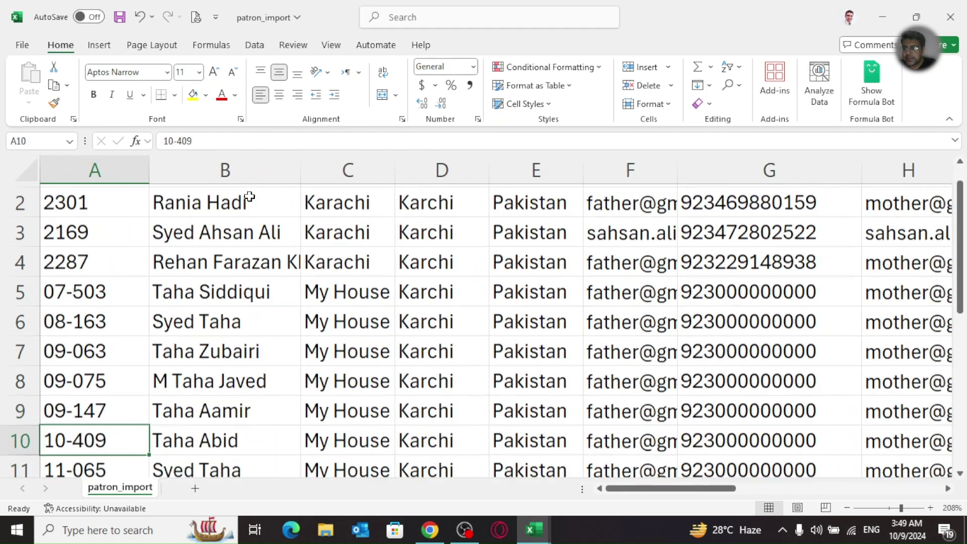
key(Up)
key(Up)
key(Up)
key(Up)
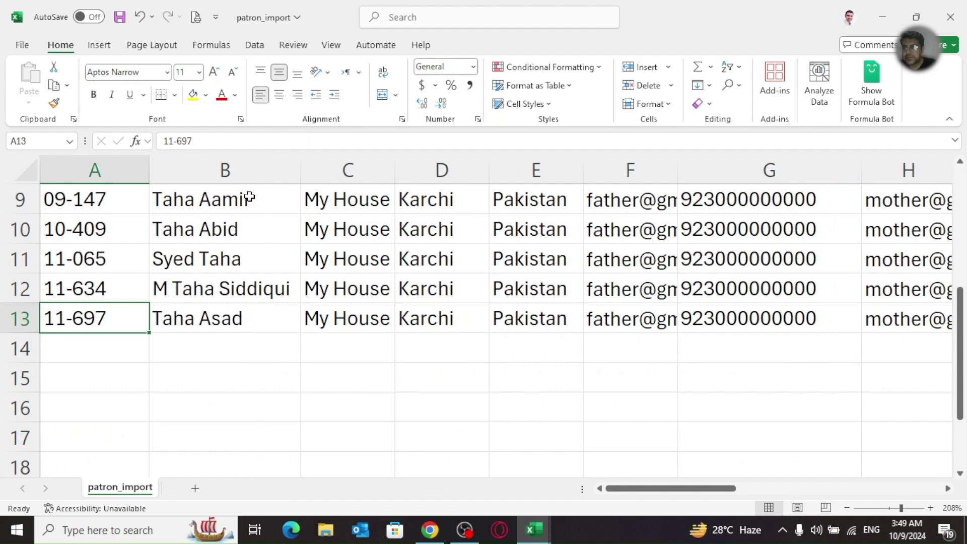
key(Up)
key(ctrl+Home)
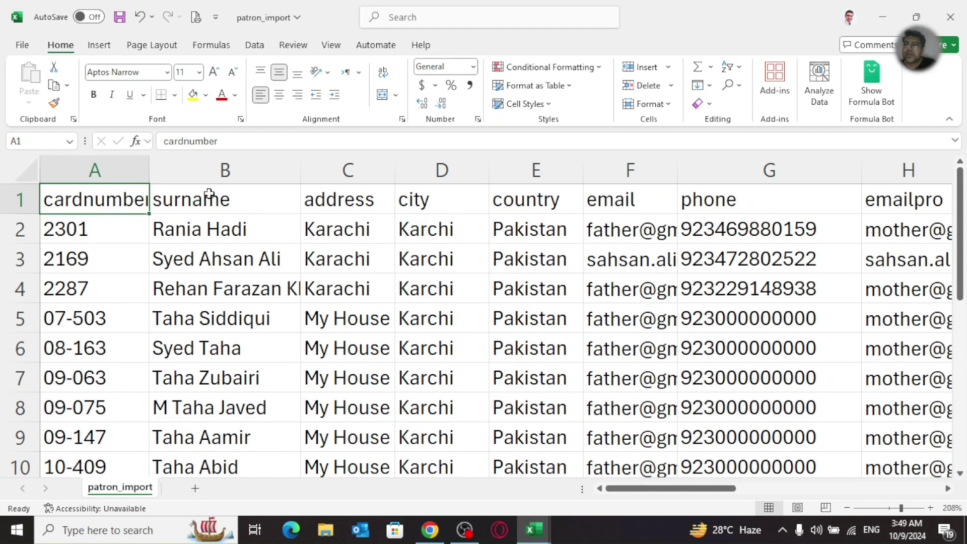
Step: Save the sheet to the Desktop as patron_import in CSV UTF-8 (Comma delimited) format, replacing the existing file
click(26, 46)
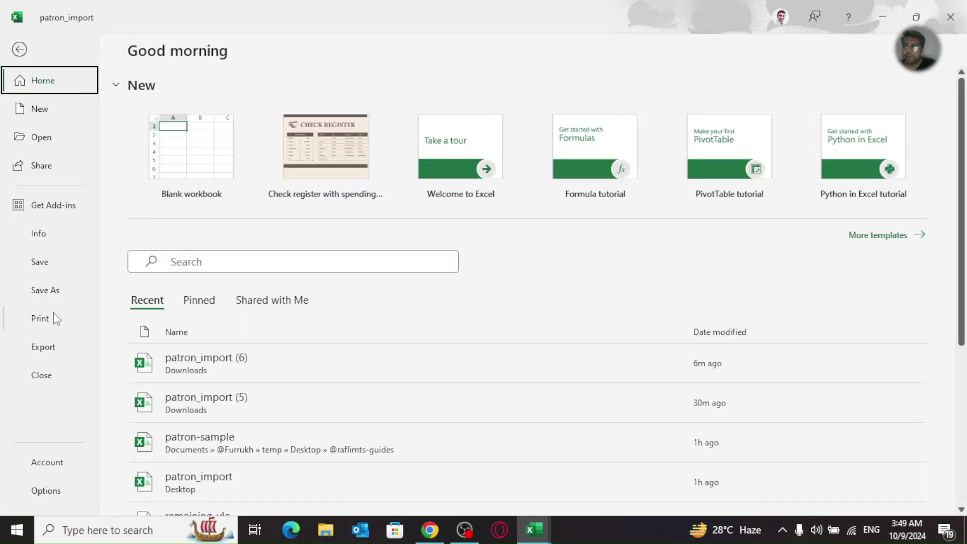
click(65, 294)
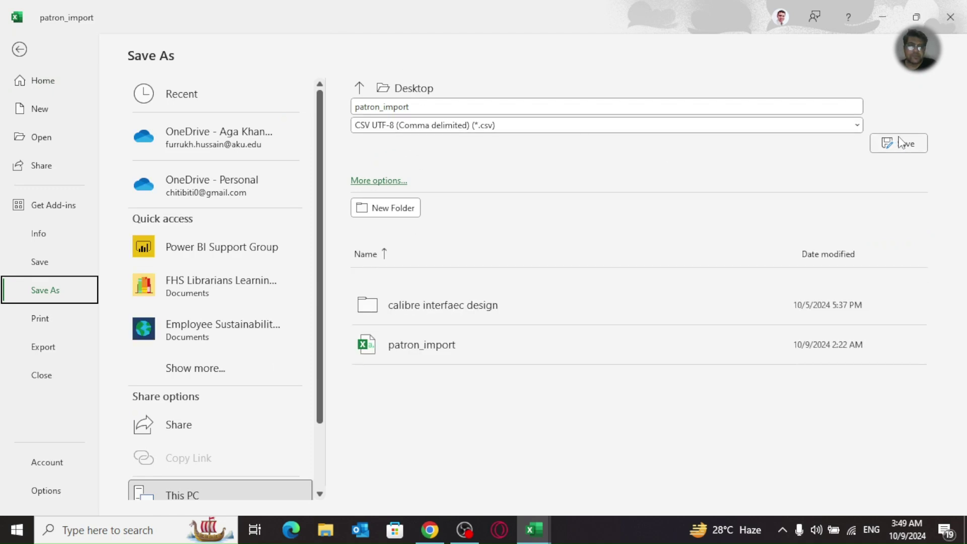
click(902, 146)
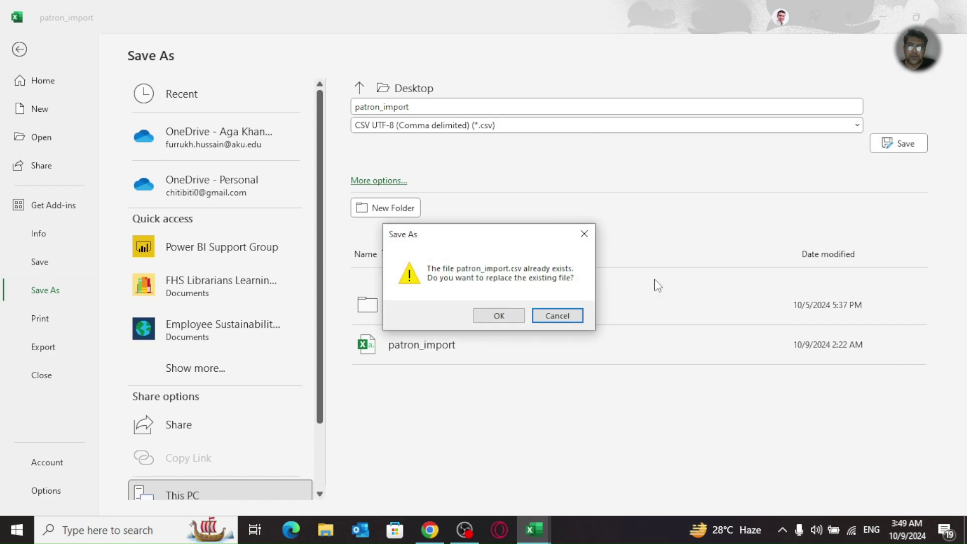
click(516, 322)
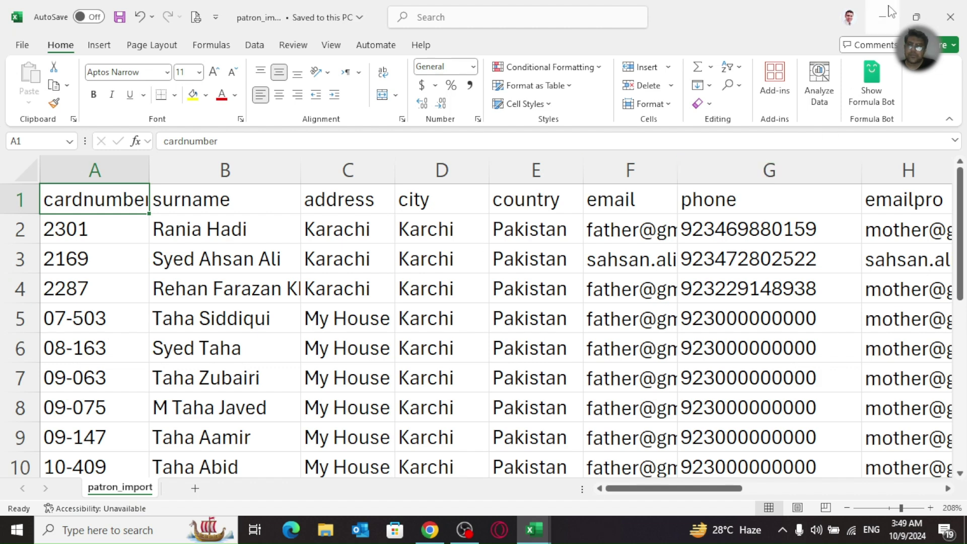
Step: Close the patron_import workbook, and close patron_import (6) without saving its changes
click(950, 16)
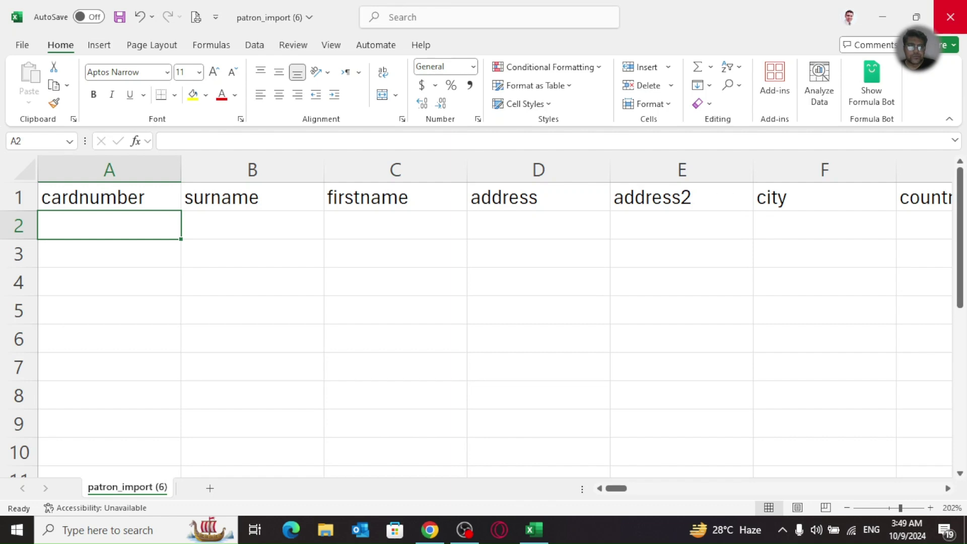
click(962, 11)
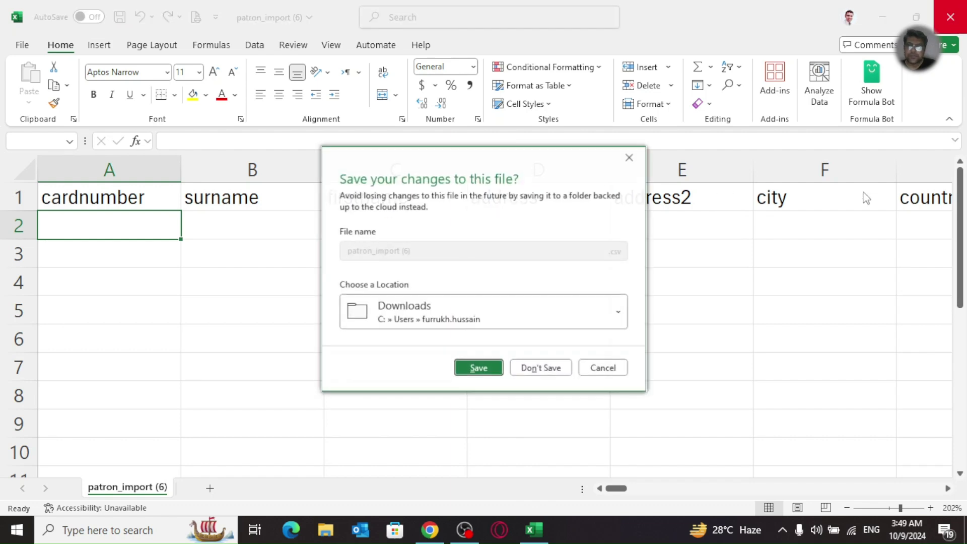
click(538, 368)
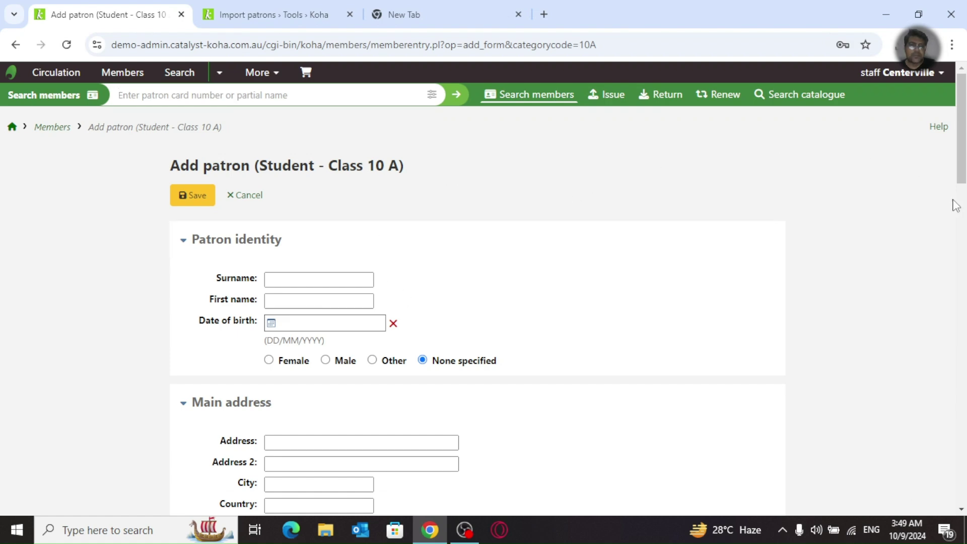
Step: On Koha's Import members page, choose patron_import.csv from the Desktop and import it with the current matching and attribute options
mouse_move(962, 176)
mouse_down()
mouse_move(950, 395)
mouse_move(961, 174)
mouse_up()
click(263, 19)
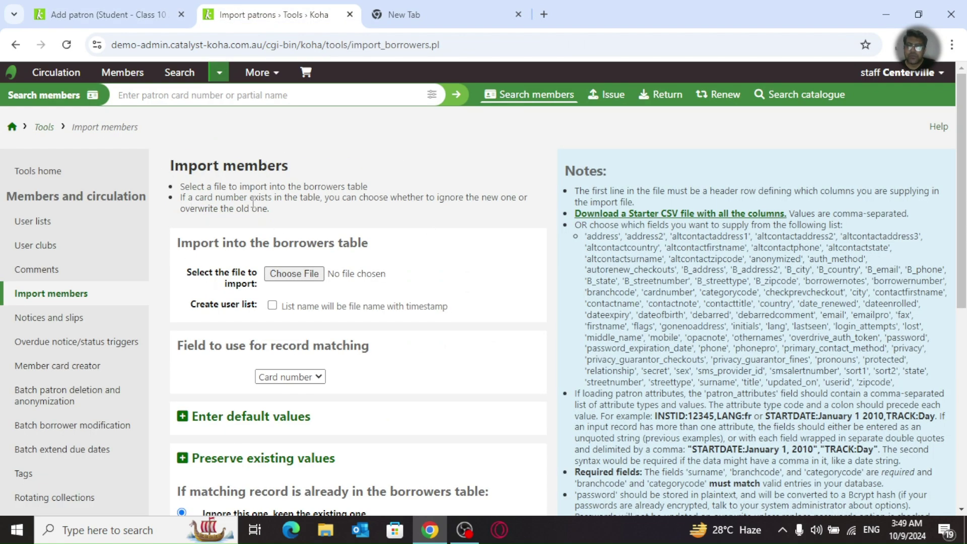
click(294, 274)
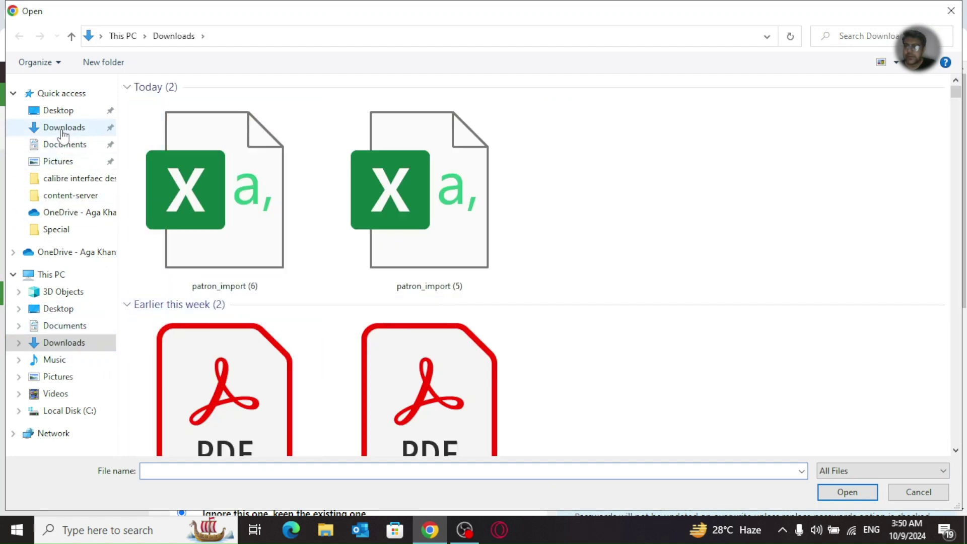
click(59, 112)
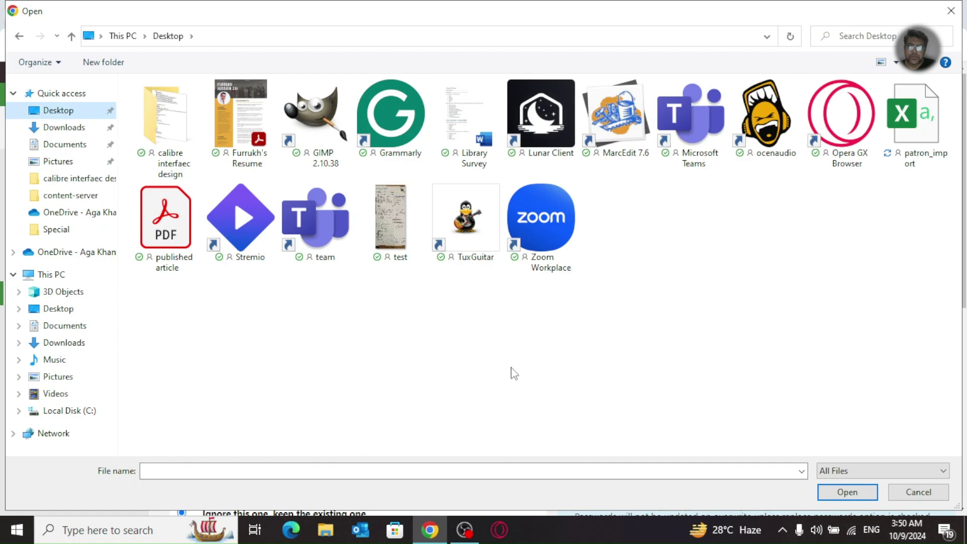
click(925, 132)
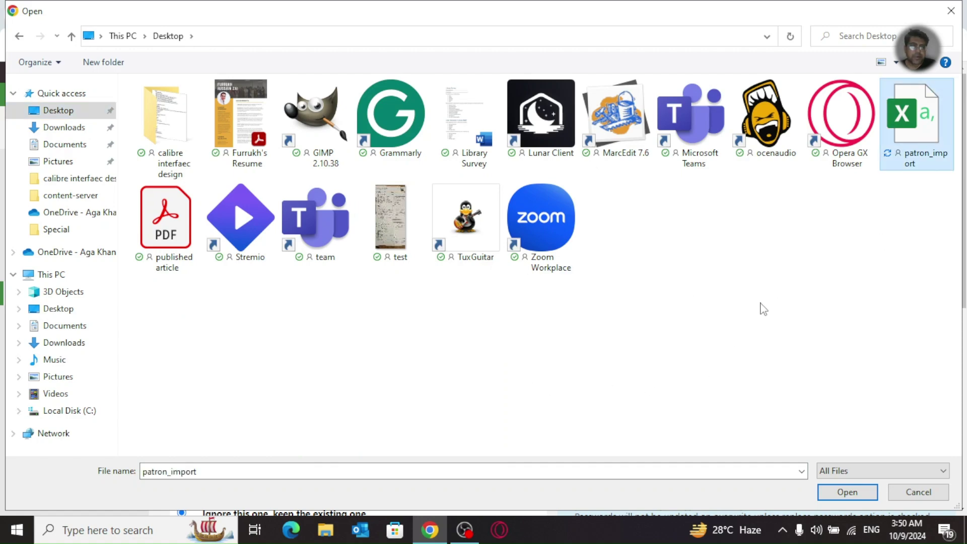
click(842, 495)
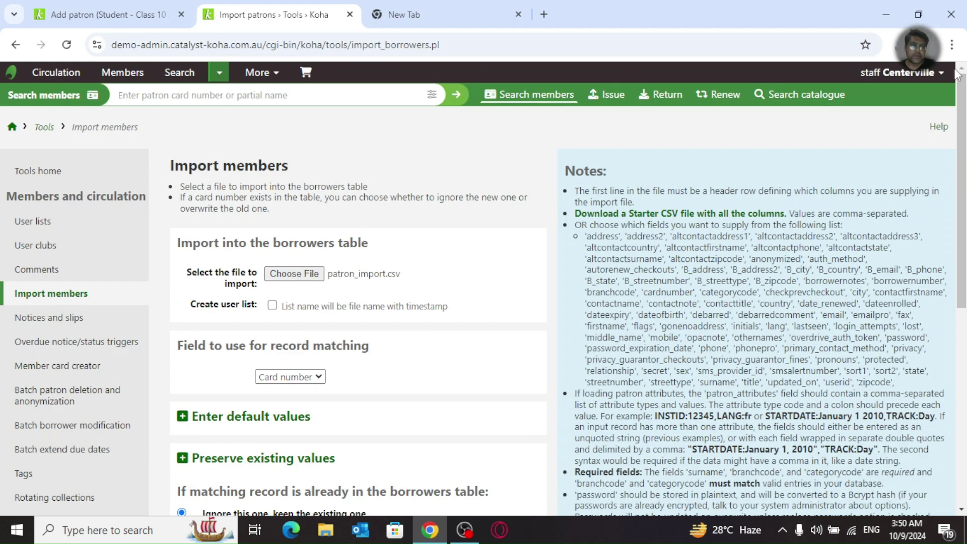
drag(961, 97, 963, 314)
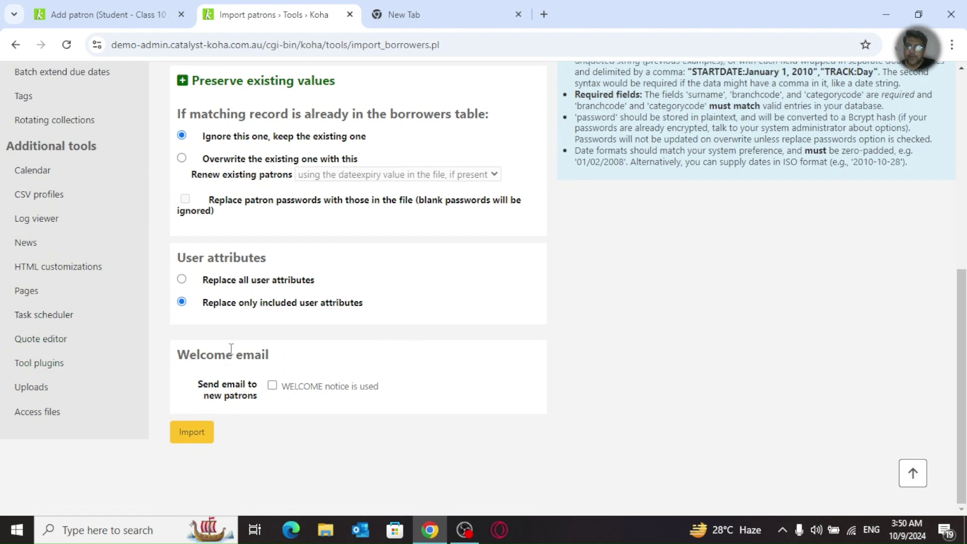
click(193, 434)
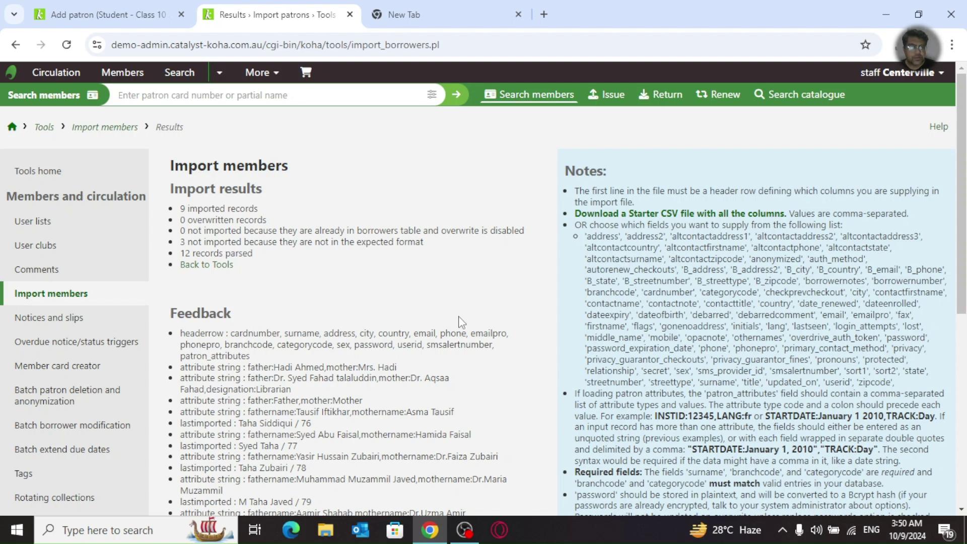
Step: Review the import results, the feedback list and the error analysis
scroll(941, 302, down, 2)
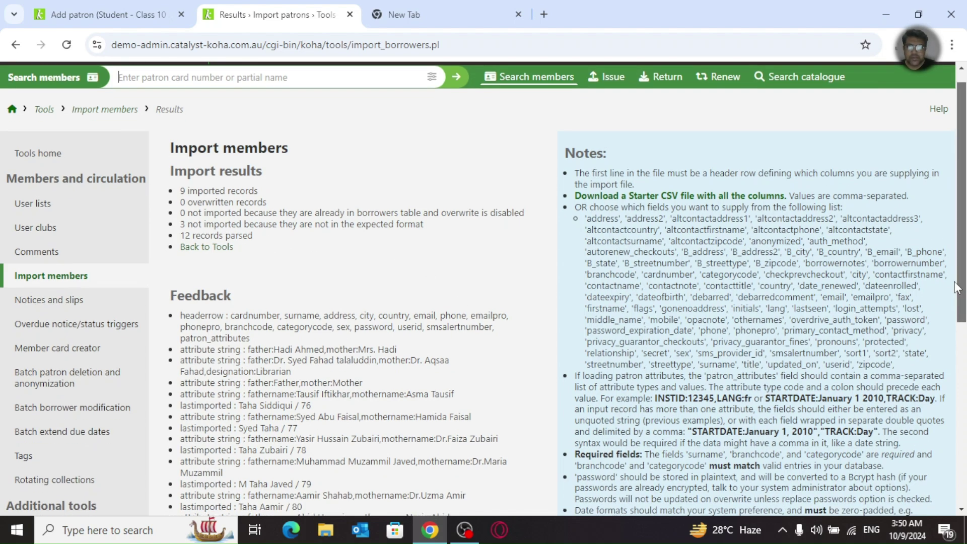
scroll(937, 348, down, 2)
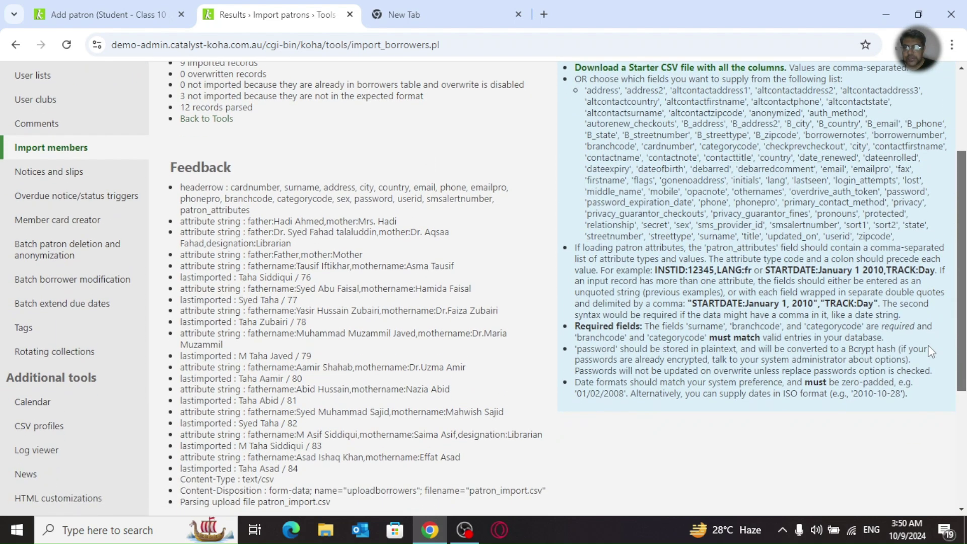
scroll(917, 379, down, 3)
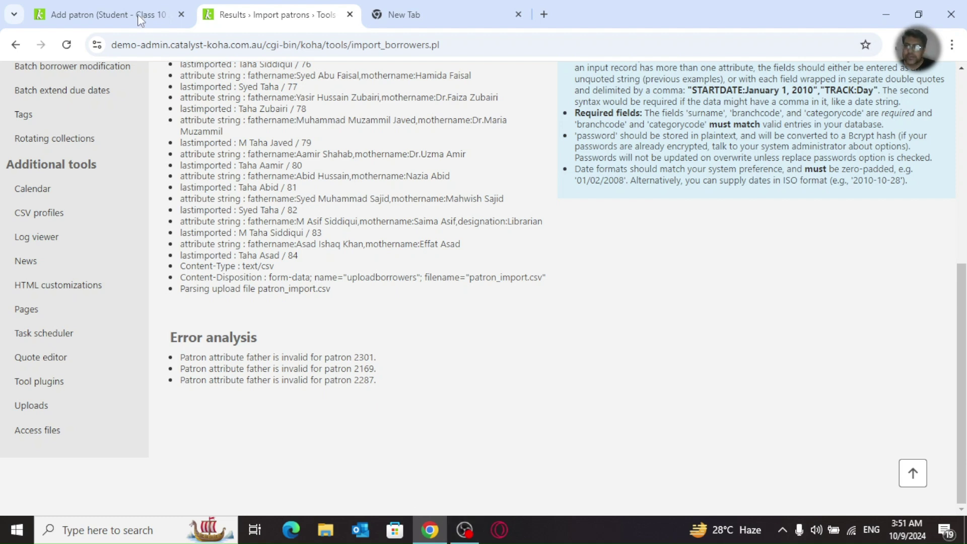
Step: Reopen the patron_import CSV from the Desktop in Excel
mouse_move(128, 2)
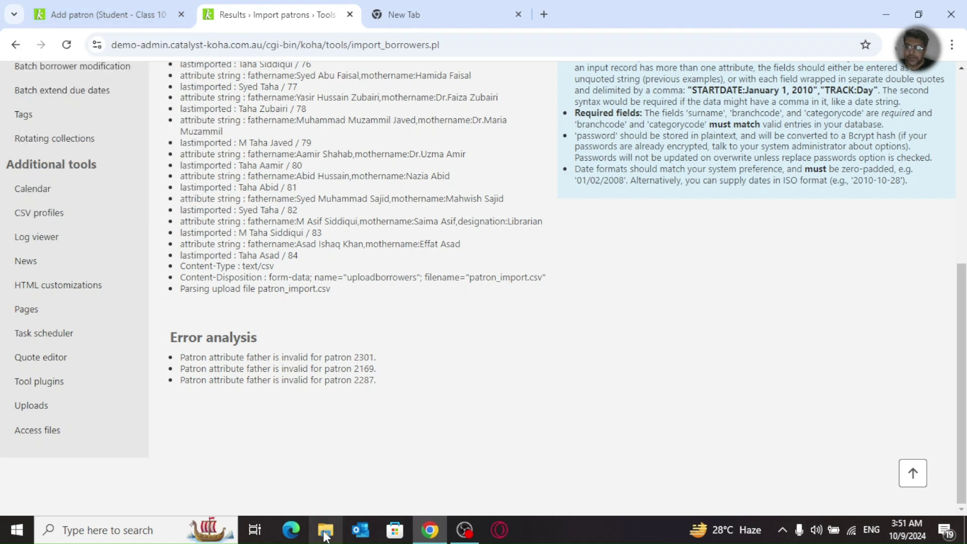
key(super+d)
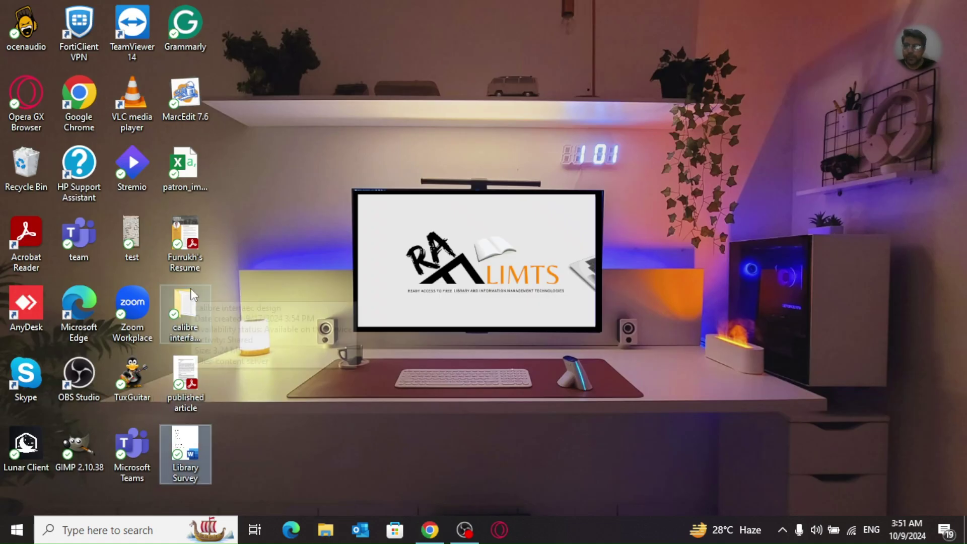
double_click(183, 168)
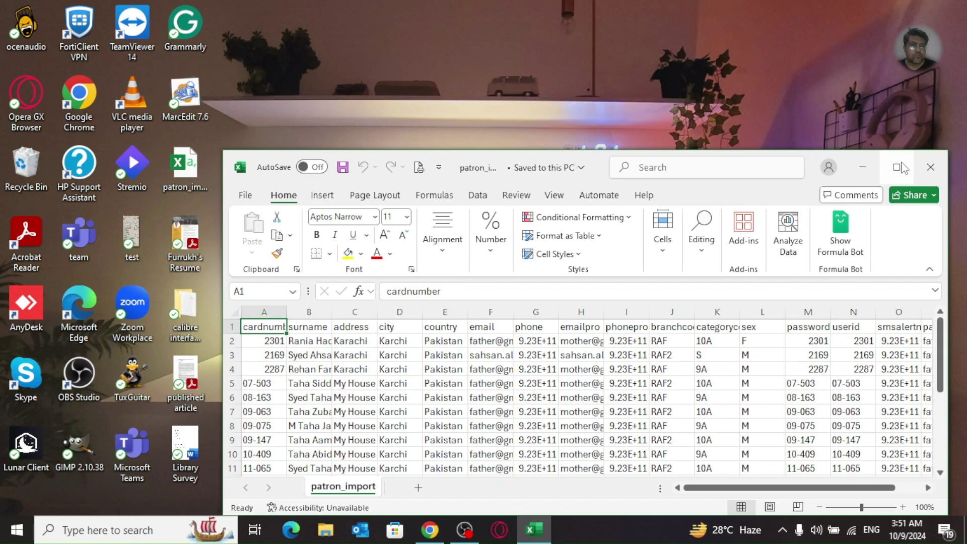
Step: Maximize the workbook and examine the first patron's record field by field, from surname to patron_attributes
click(902, 168)
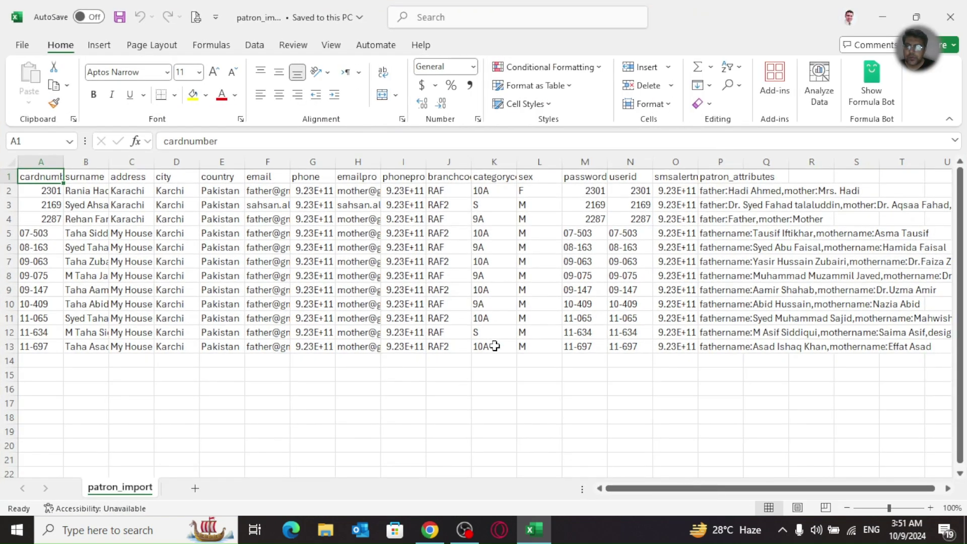
click(99, 191)
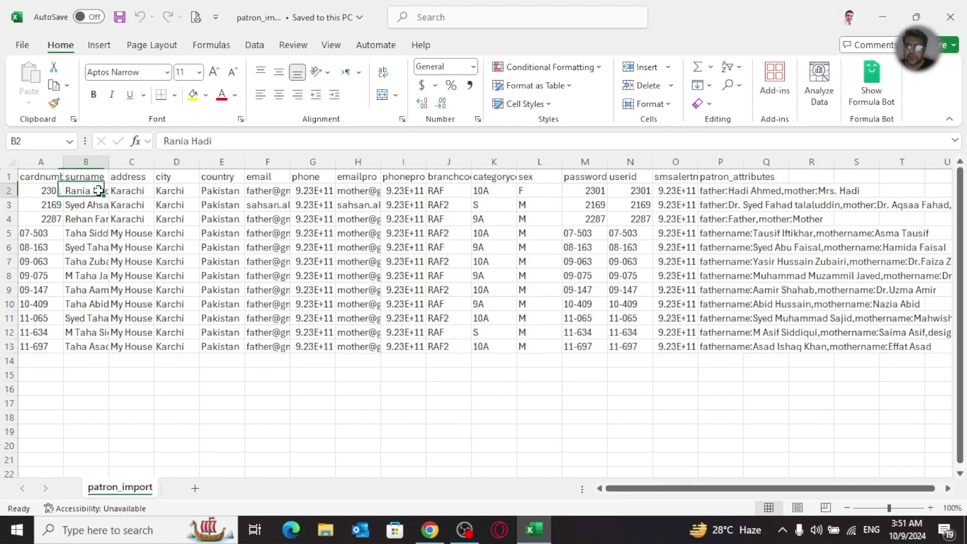
key(Right)
key(Right)
key(Right)
key(Right)
key(Right)
key(Right)
key(Right)
key(Right)
key(Right)
key(Right)
key(Right)
key(Right)
key(Right)
key(Right)
key(Right)
key(Left)
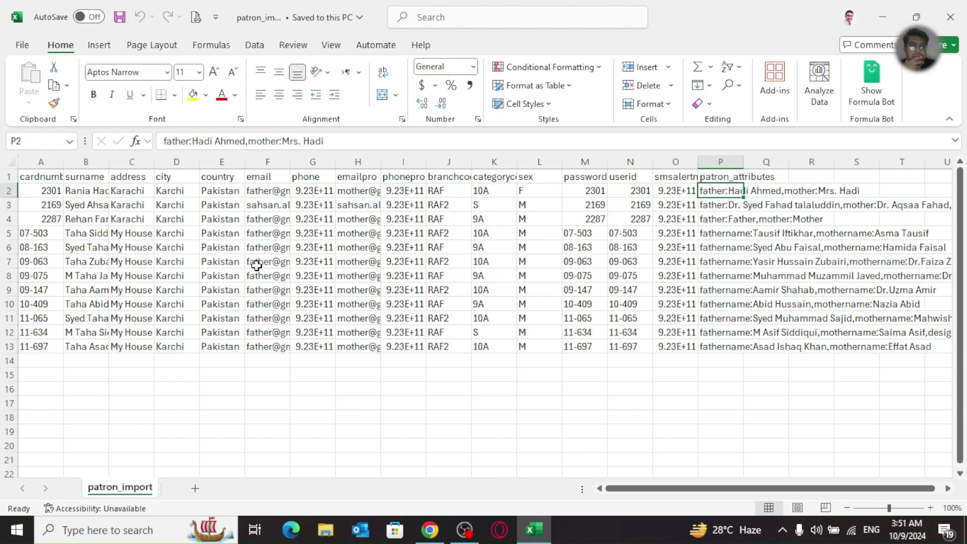
Step: Compare the attribute codes used in the patron_attributes cells of rows 2 to 5
key(Down)
key(Down)
key(Down)
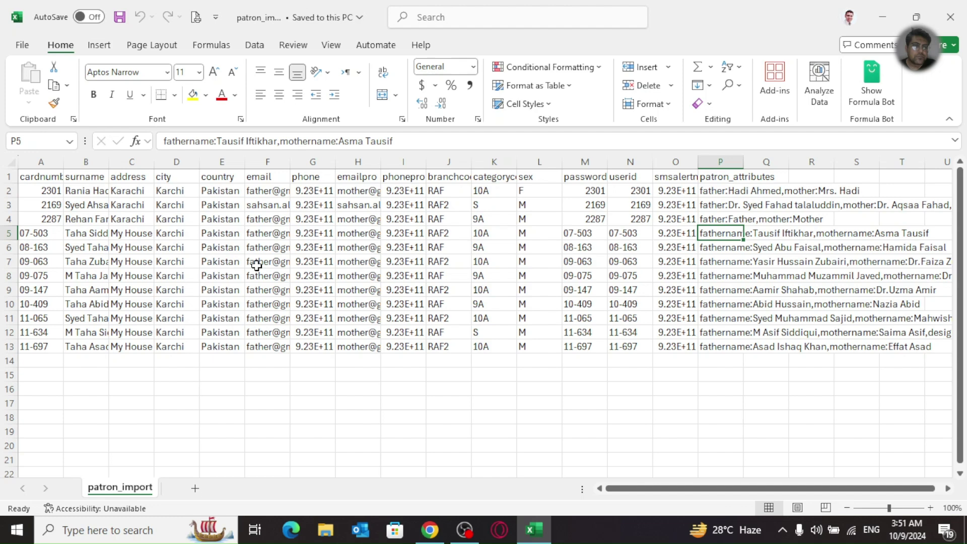
key(Up)
key(Up)
key(Up)
key(Down)
key(Down)
key(Down)
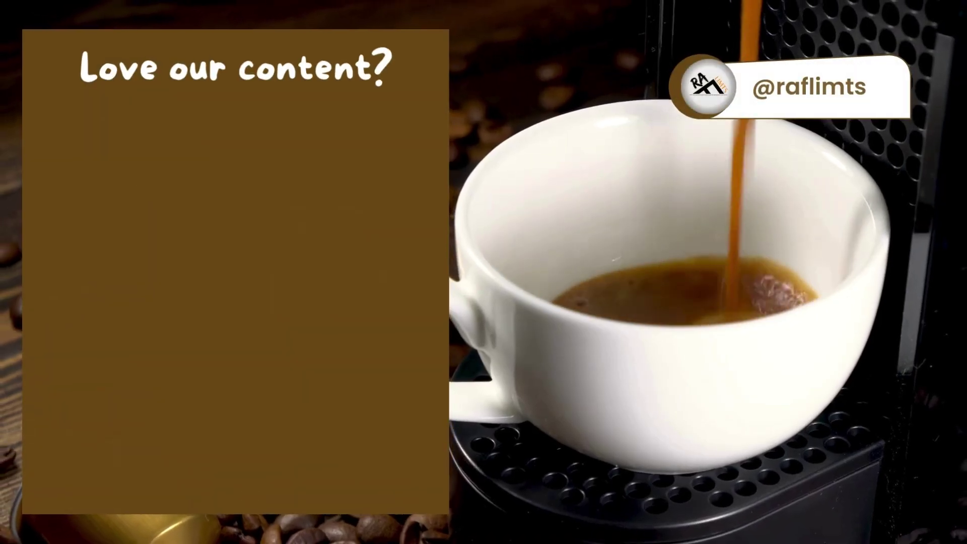
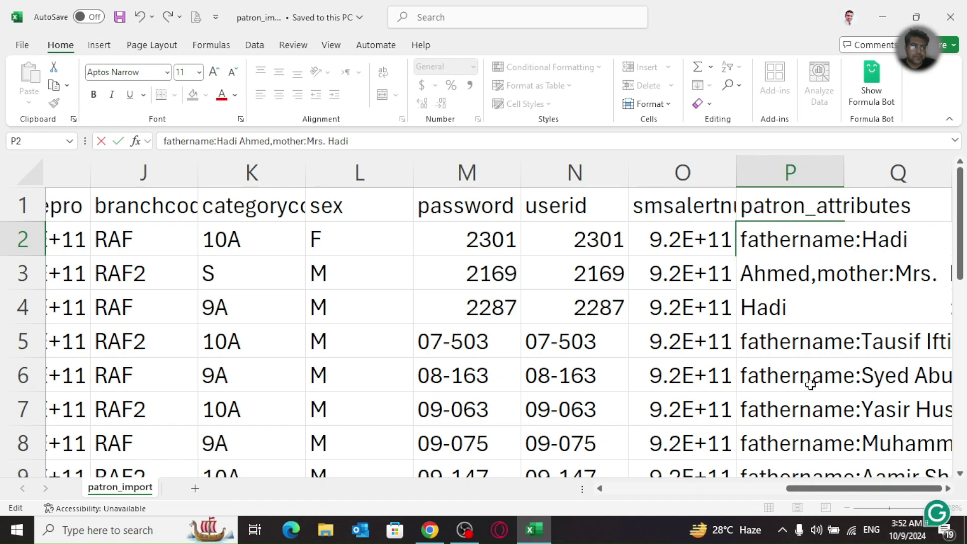
Step: Confirm the edit in P2 and change the attribute code father to fathername in cells P3 and P4
click(836, 340)
double_click(801, 278)
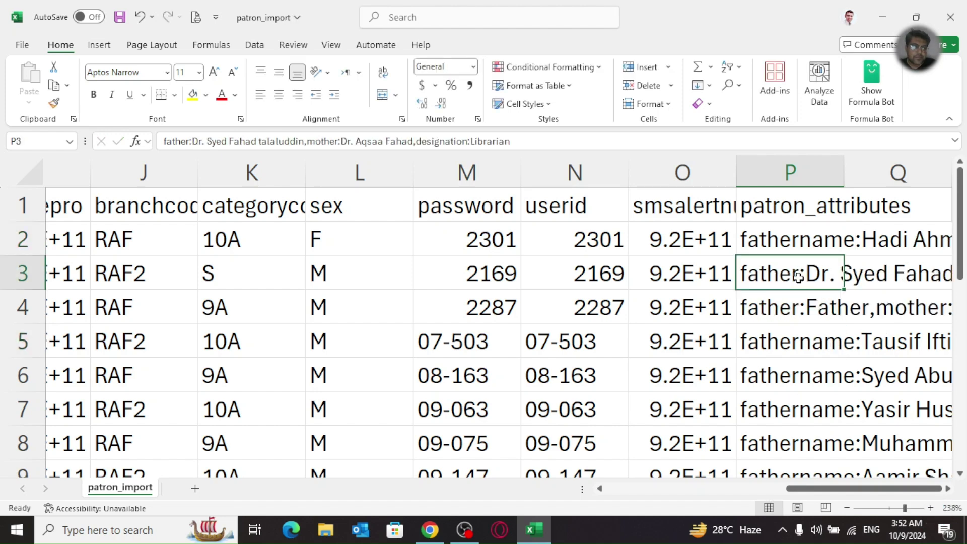
text(name)
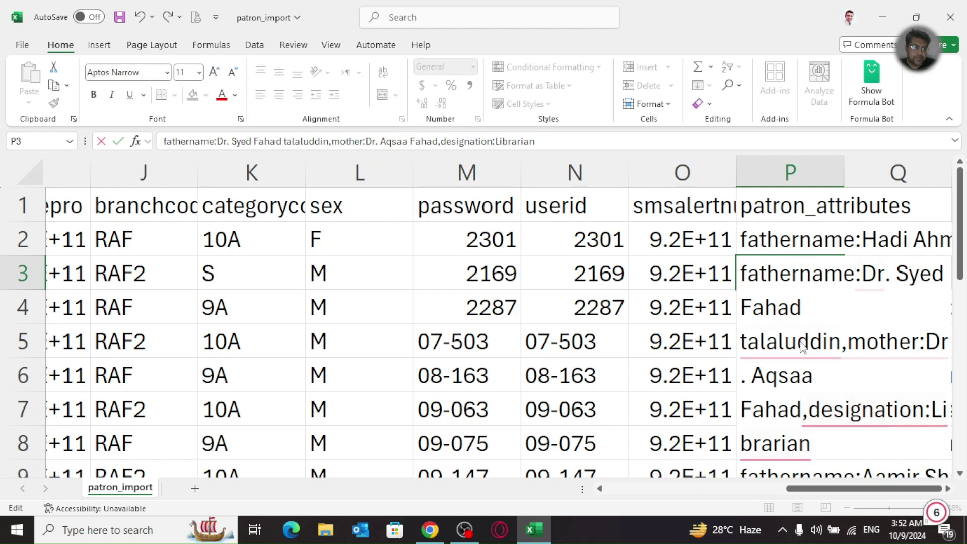
click(676, 335)
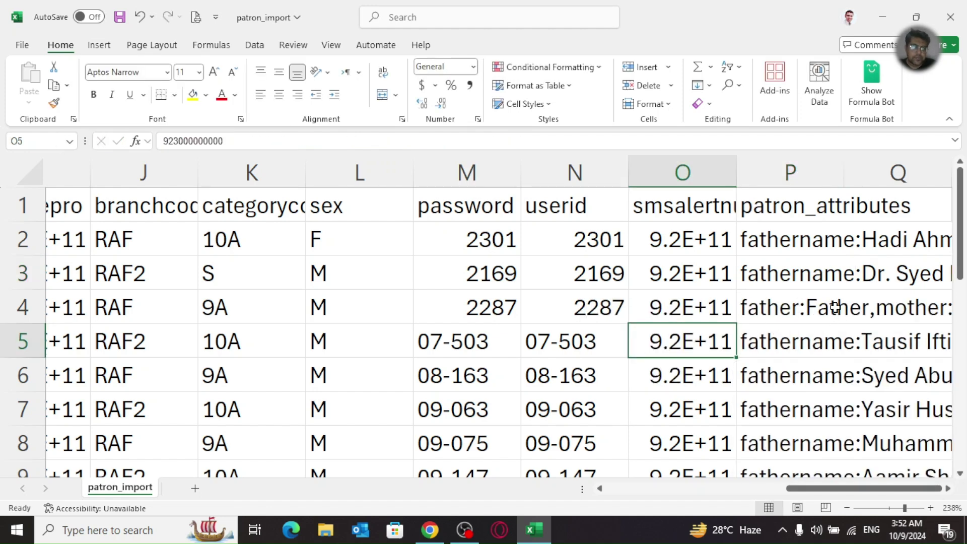
double_click(797, 312)
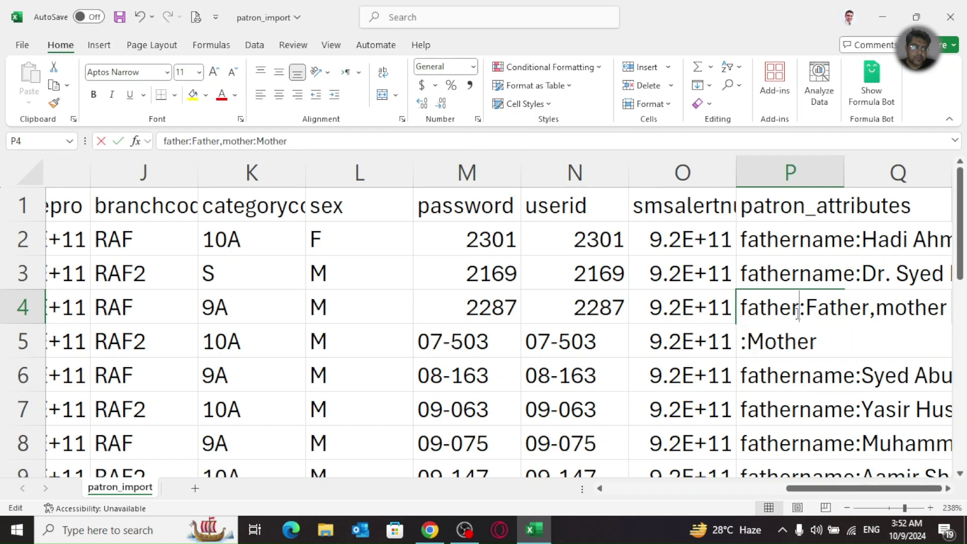
text(name)
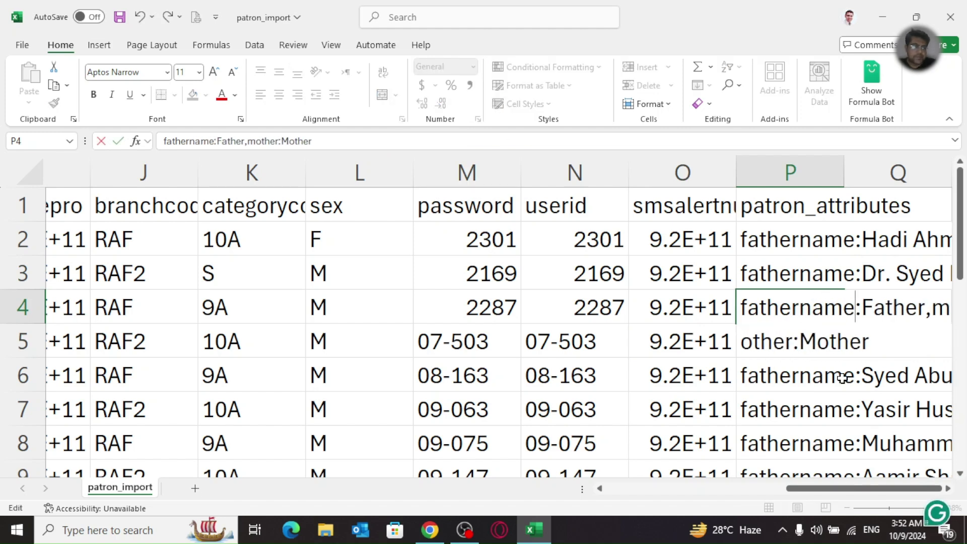
click(814, 377)
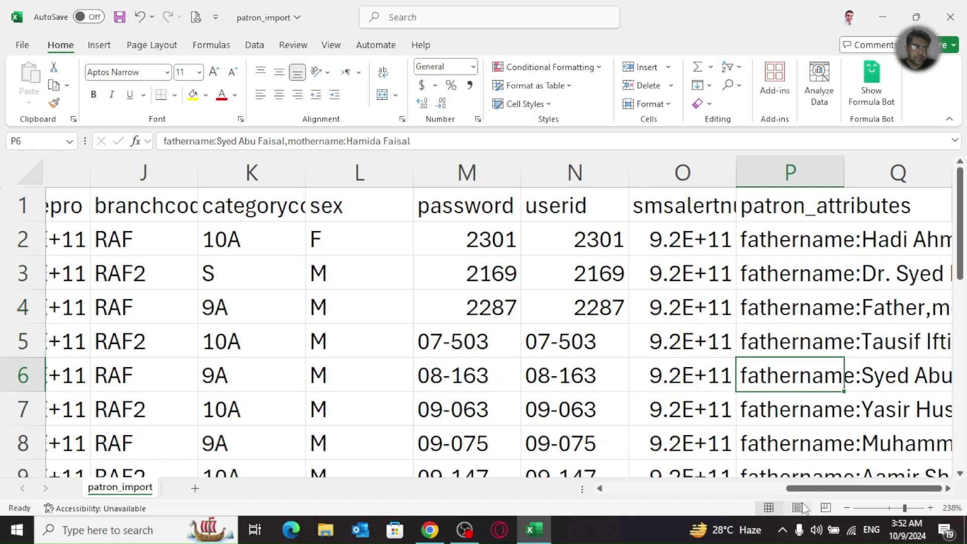
Step: Change the attribute code mother to mothername in the patron_attributes cells P2 and P4
drag(818, 488, 868, 474)
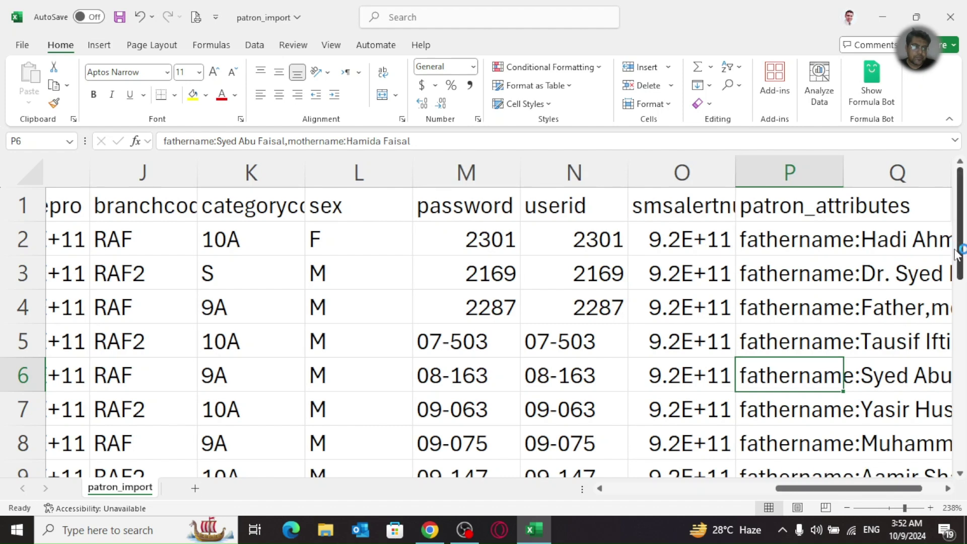
click(948, 489)
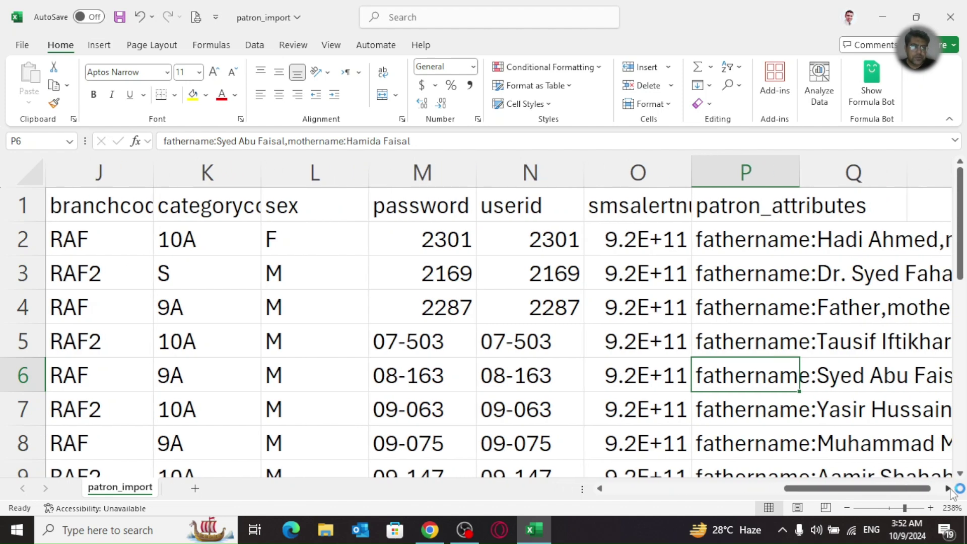
click(948, 489)
click(949, 489)
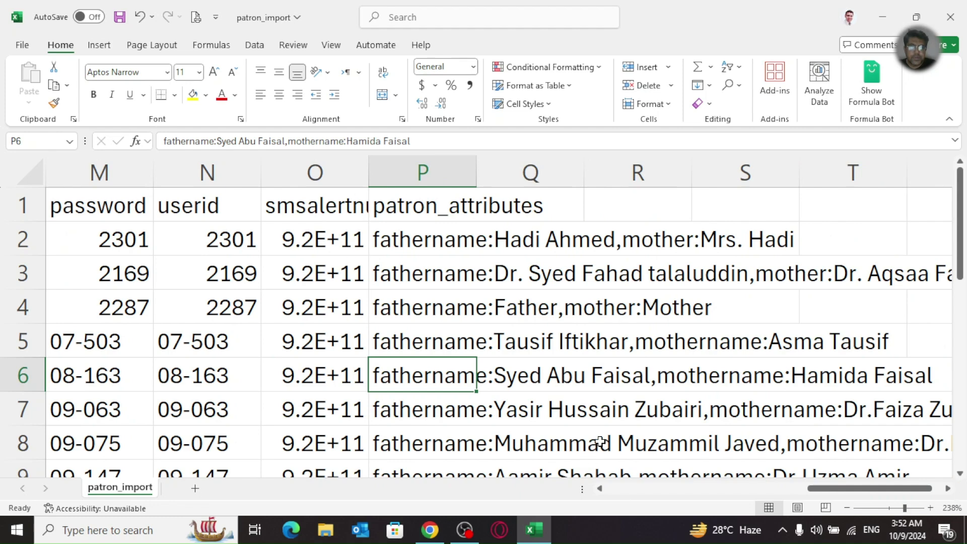
click(690, 241)
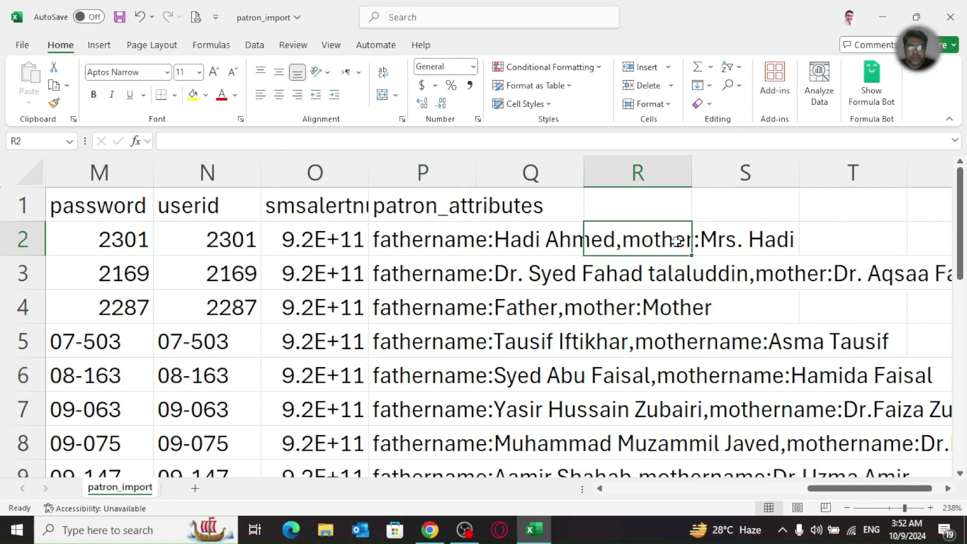
click(382, 235)
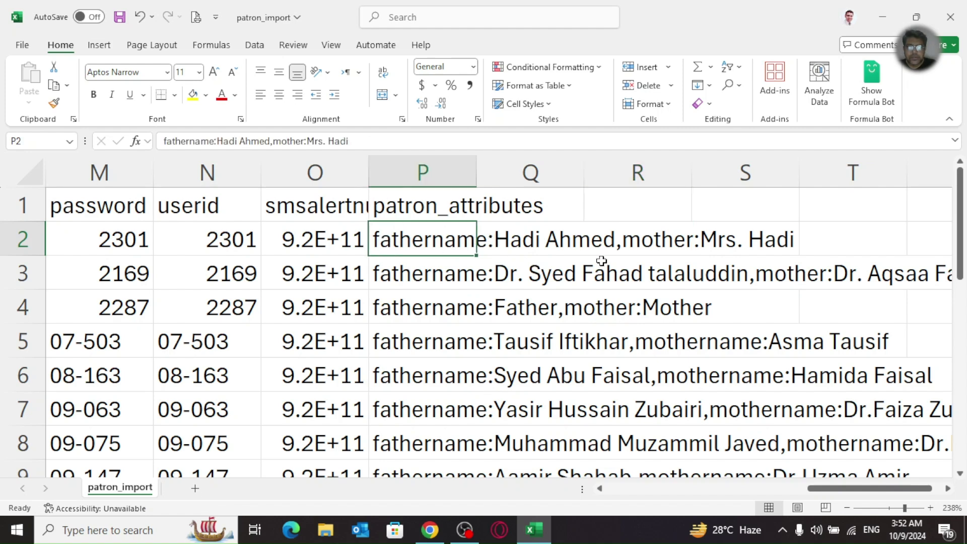
click(305, 144)
text(name)
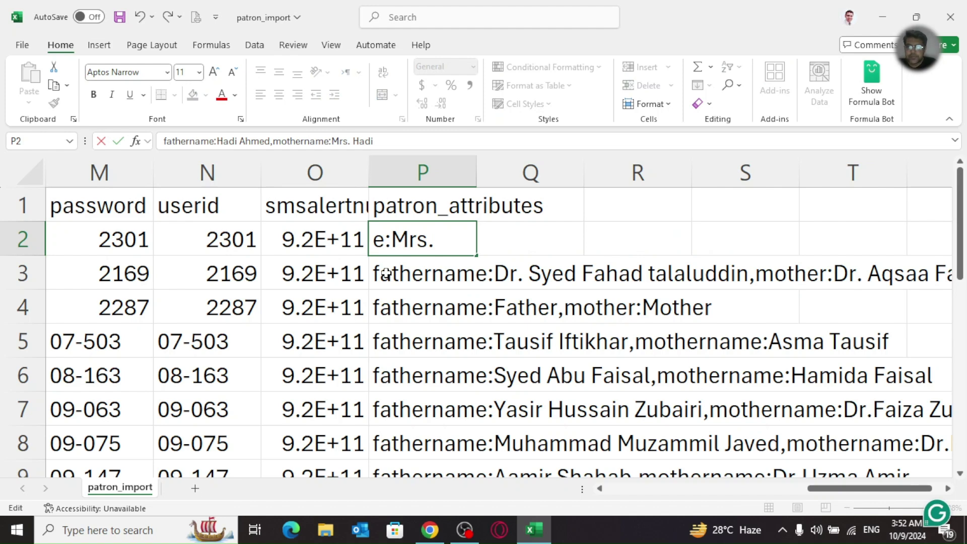
click(453, 309)
click(281, 143)
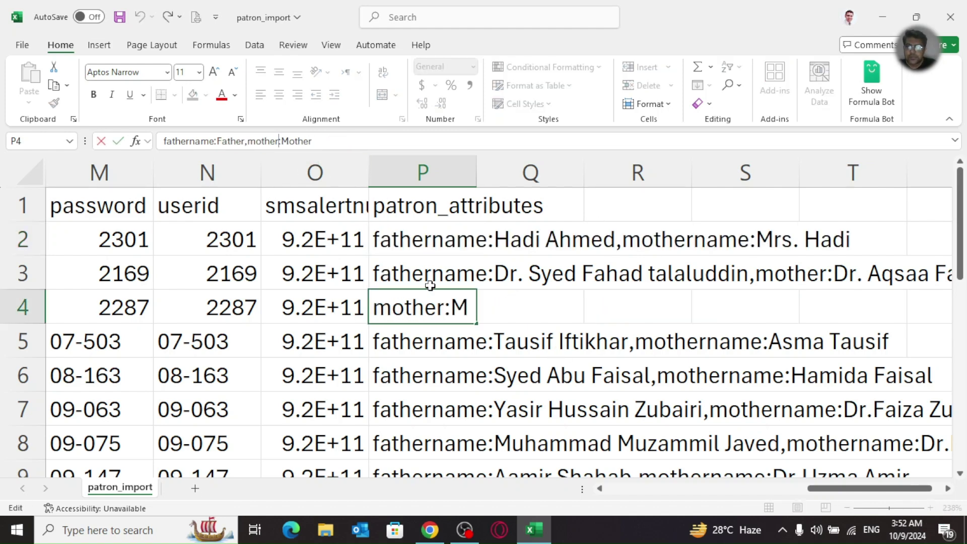
text(name)
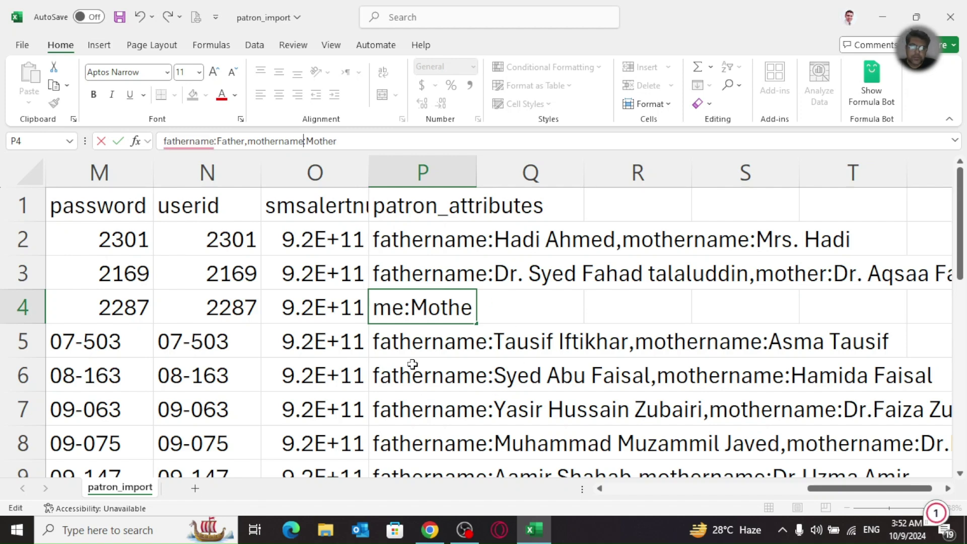
key(Return)
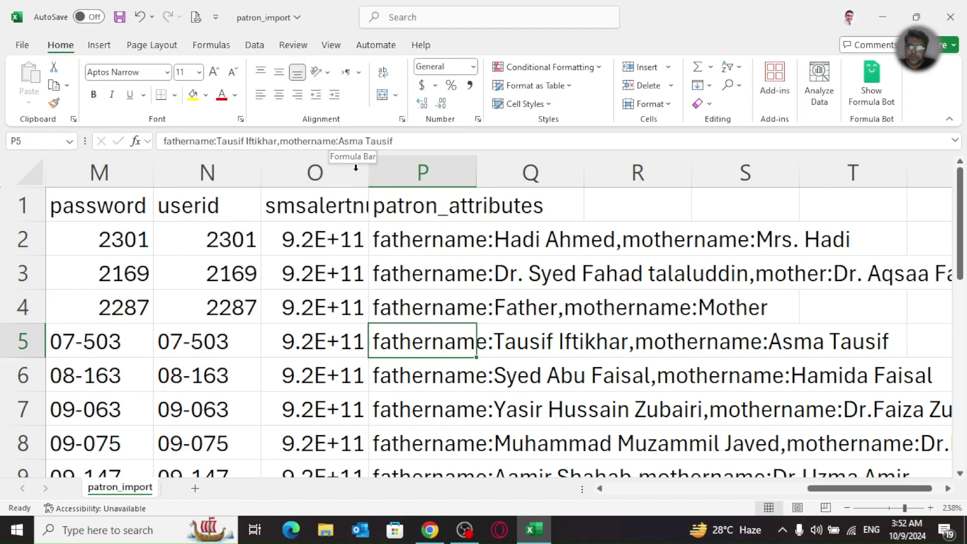
Step: Change the attribute code mother to mothername in P3 and check the corrected entries in rows 2 to 4
click(442, 241)
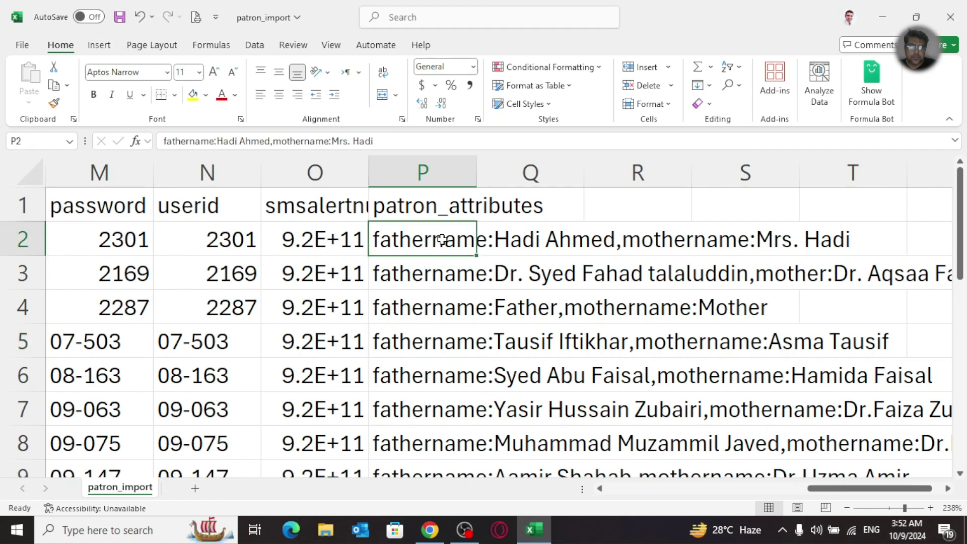
click(441, 271)
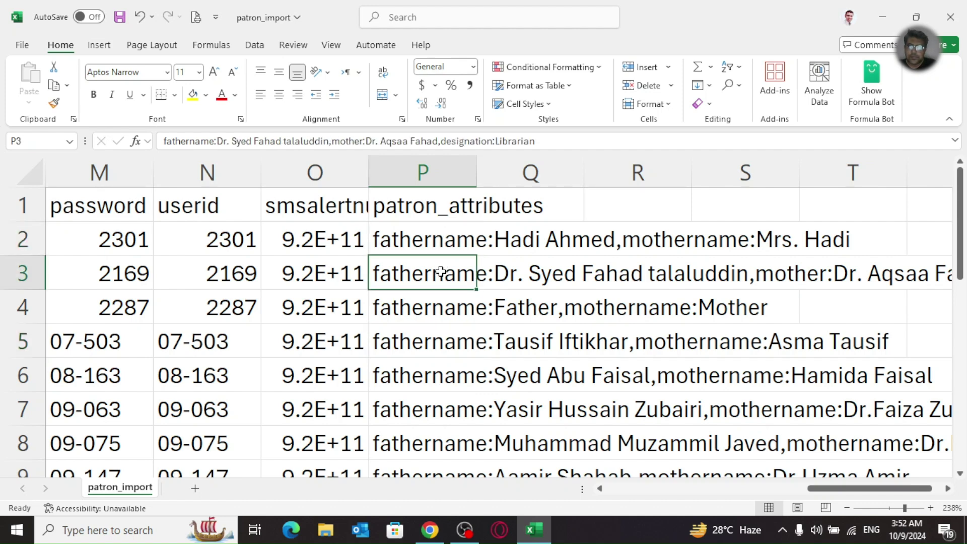
click(366, 142)
text(nam)
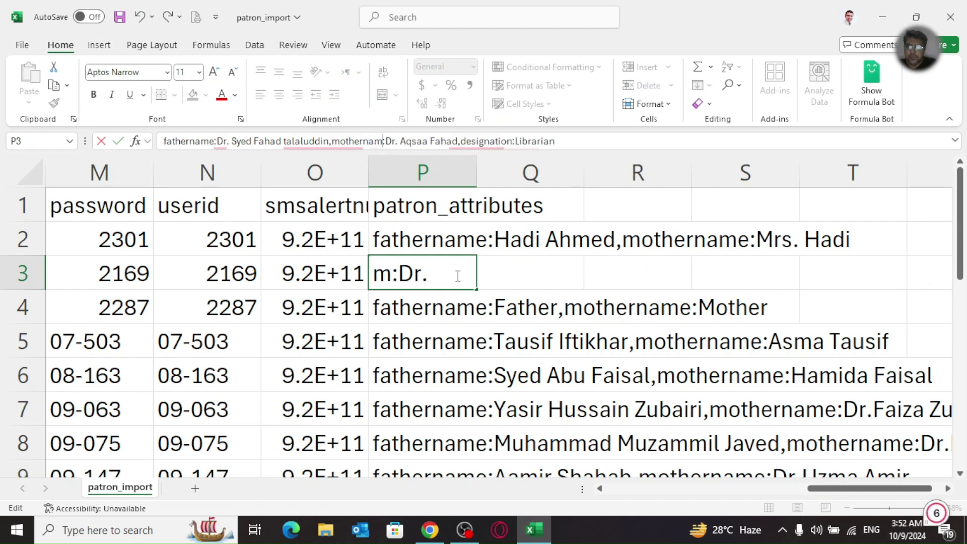
text(e)
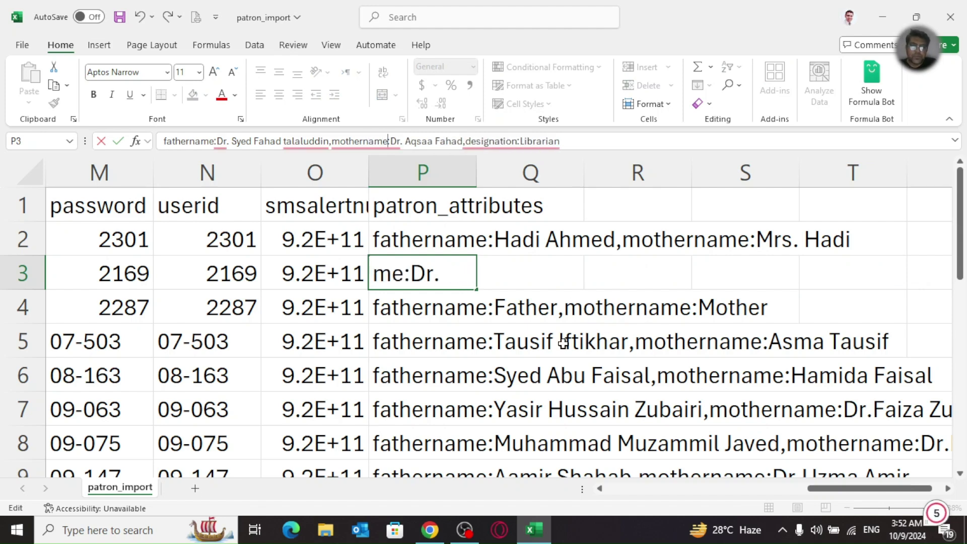
click(524, 349)
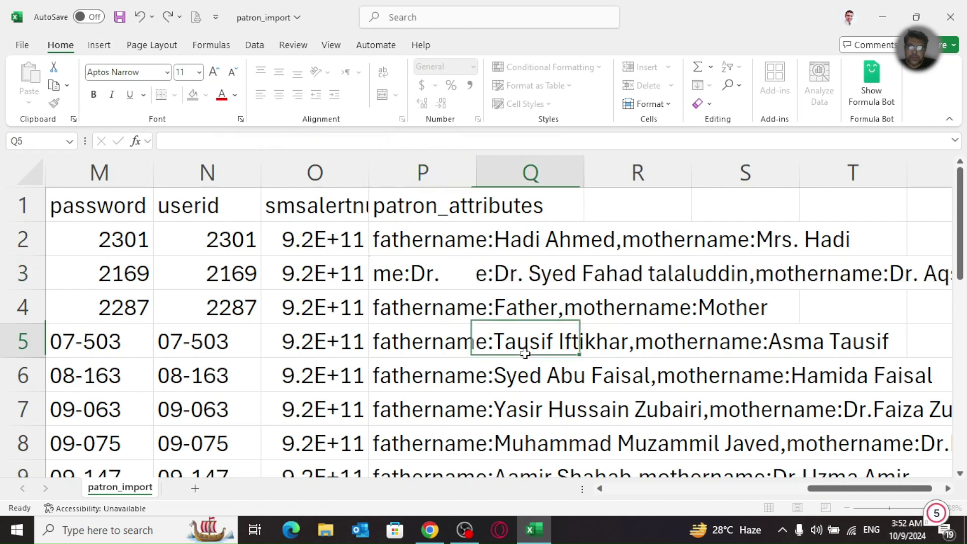
click(441, 309)
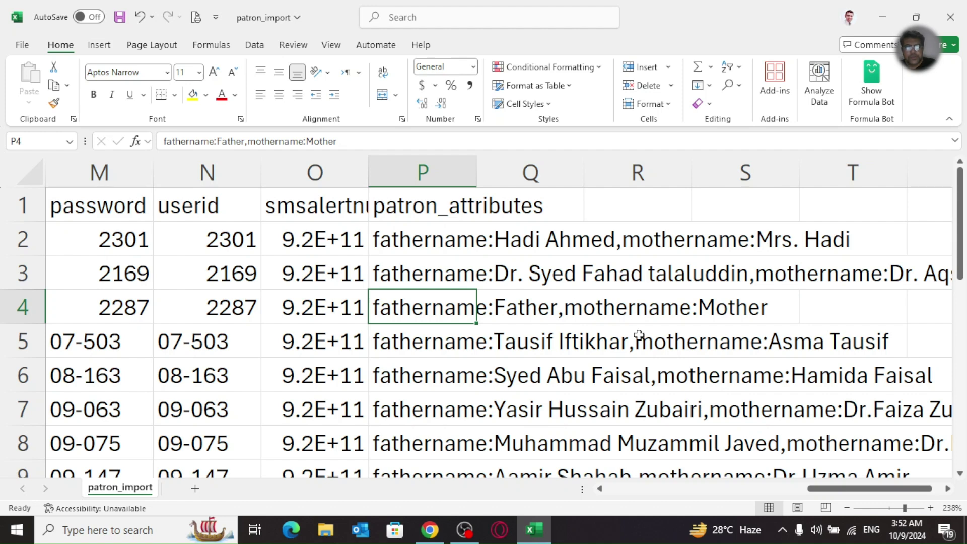
click(432, 248)
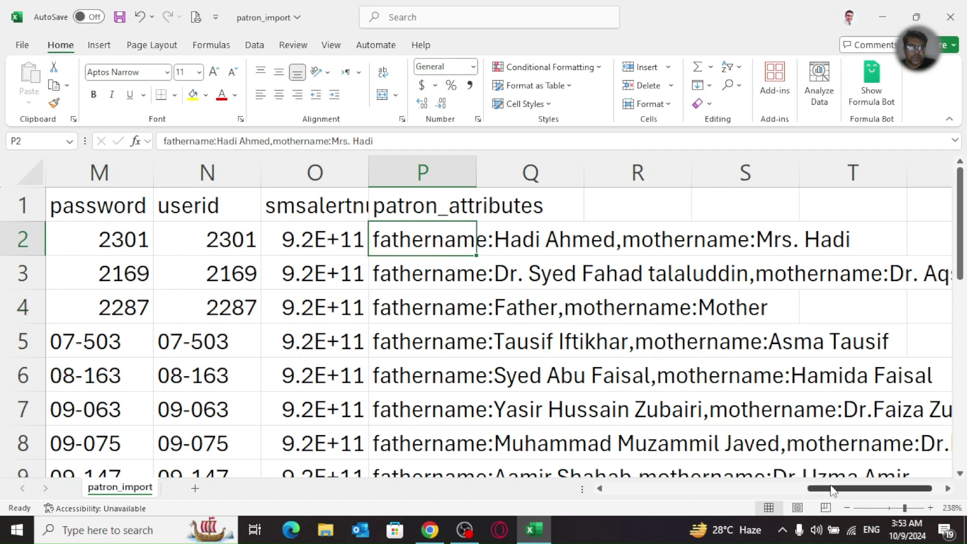
Step: Delete rows 5 through 14, keeping only the header and the first three patron records
drag(832, 493, 542, 514)
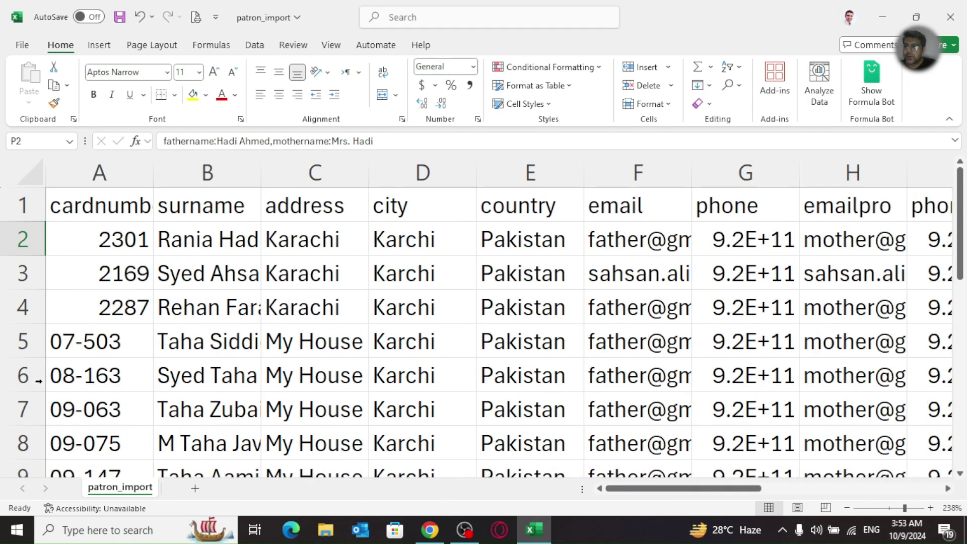
click(10, 342)
drag(288, 421, 287, 420)
scroll(288, 421, down, 4)
mouse_move(19, 417)
mouse_down()
mouse_move(19, 182)
mouse_move(19, 307)
mouse_up()
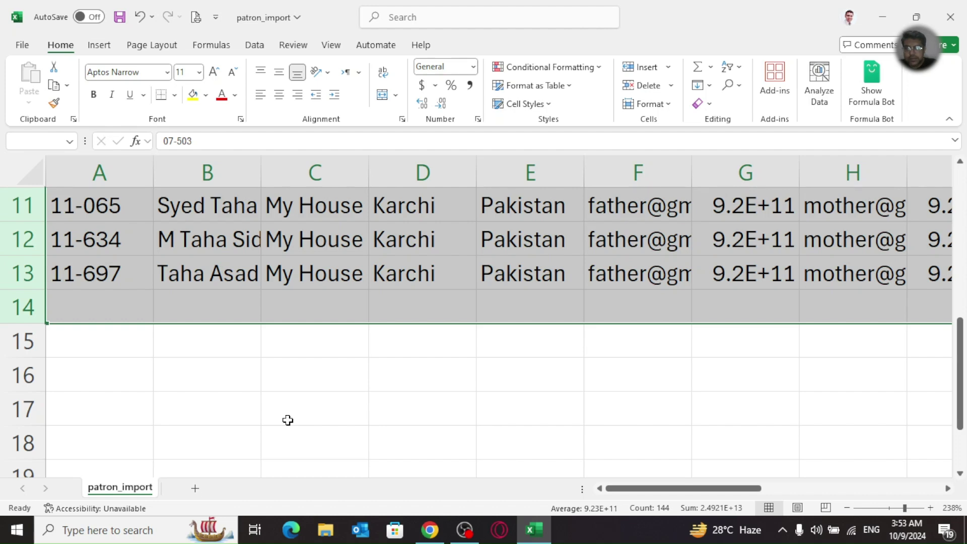
key(ctrl+minus)
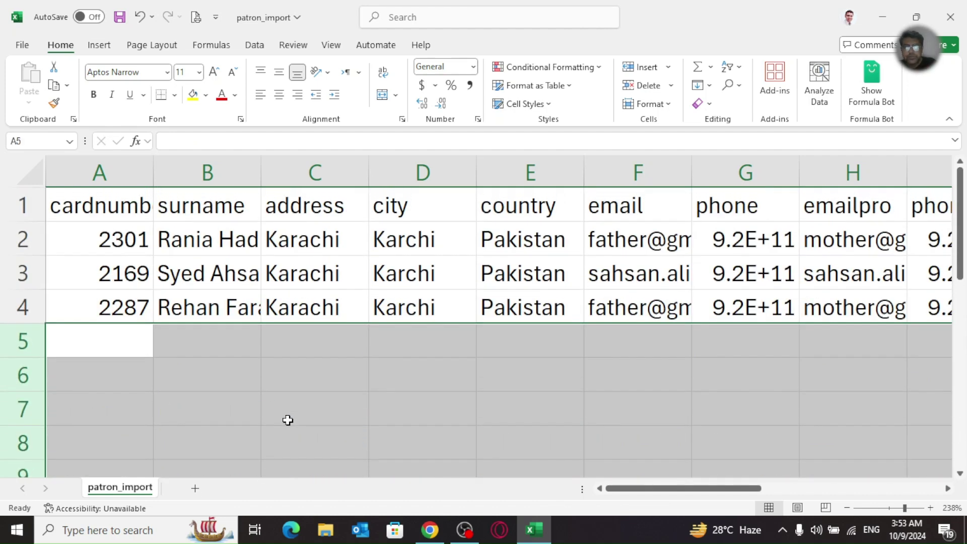
key(Up)
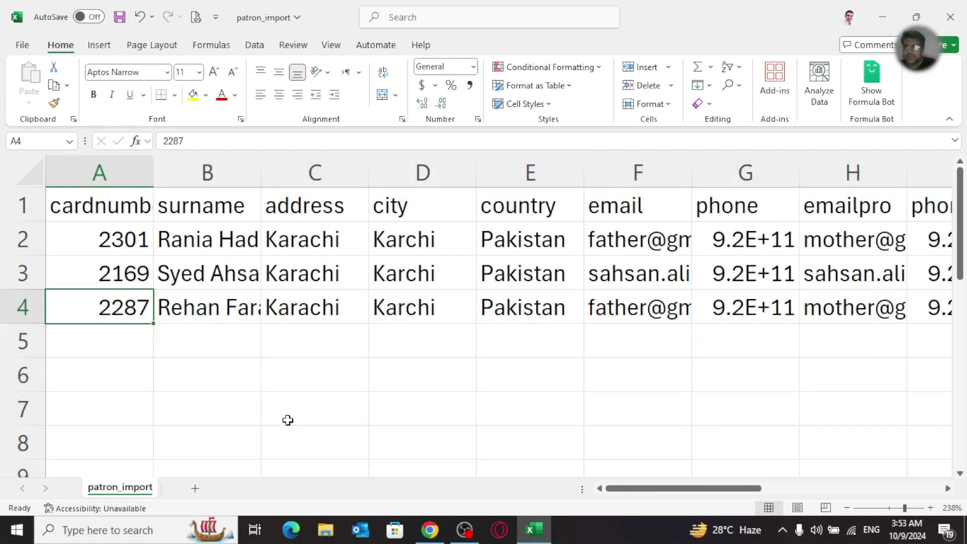
Step: Save a copy of the workbook to the Desktop as patron_import1 in CSV UTF-8 format
click(25, 47)
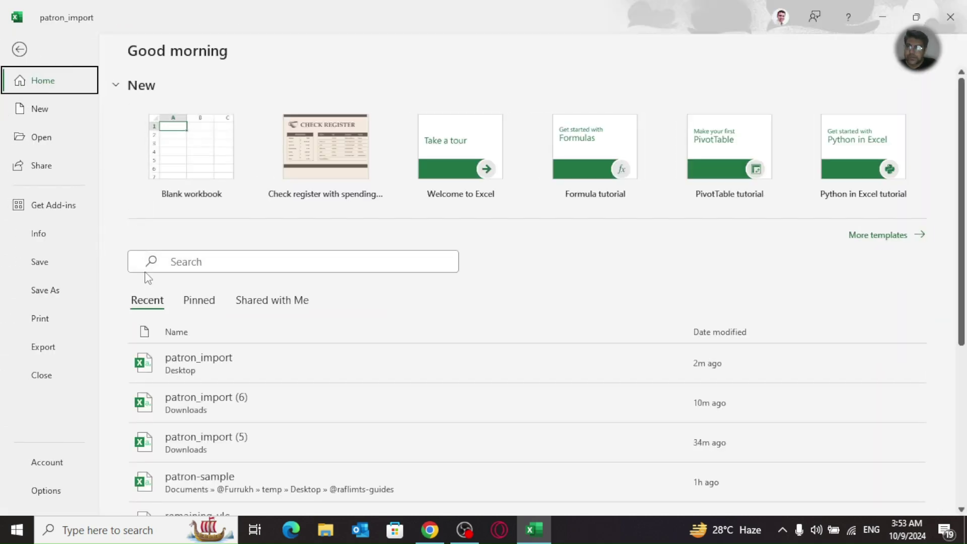
click(64, 292)
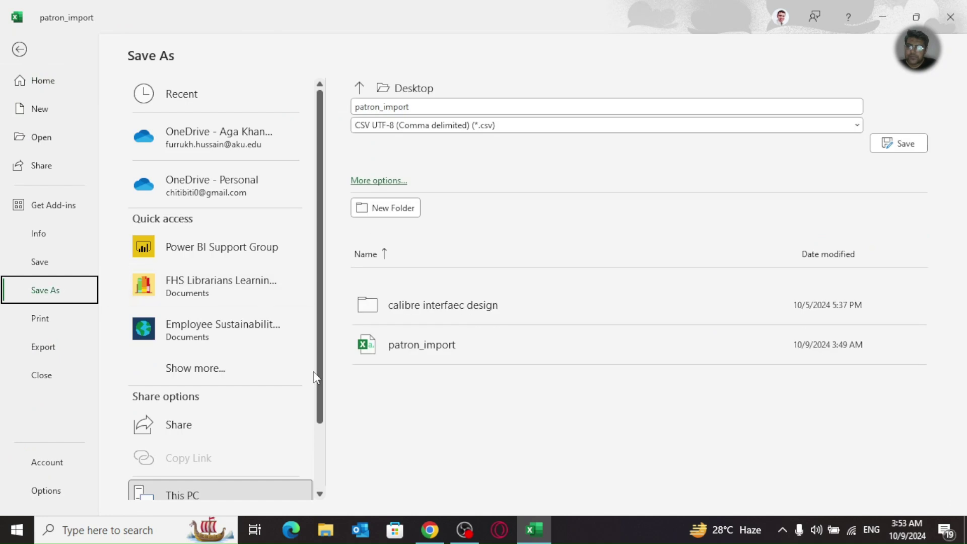
click(432, 108)
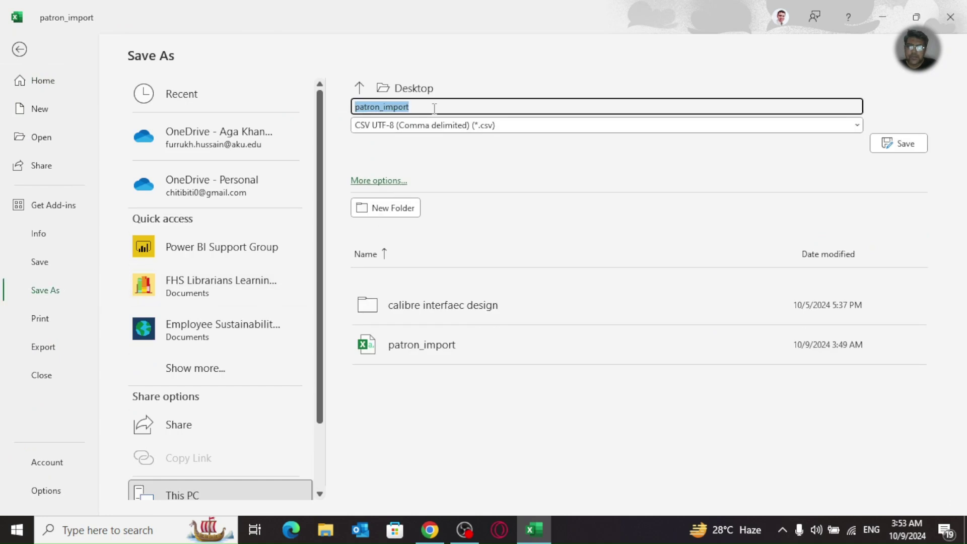
click(435, 108)
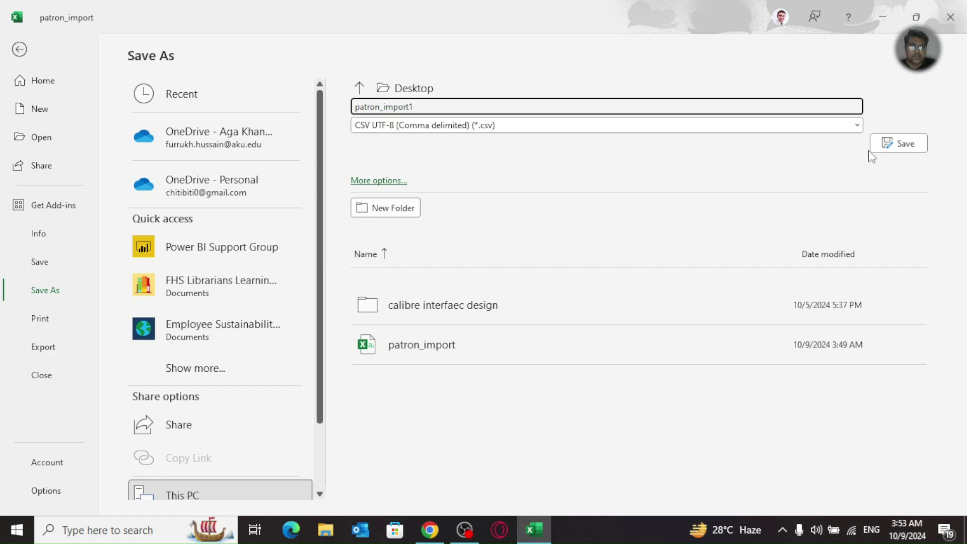
click(889, 145)
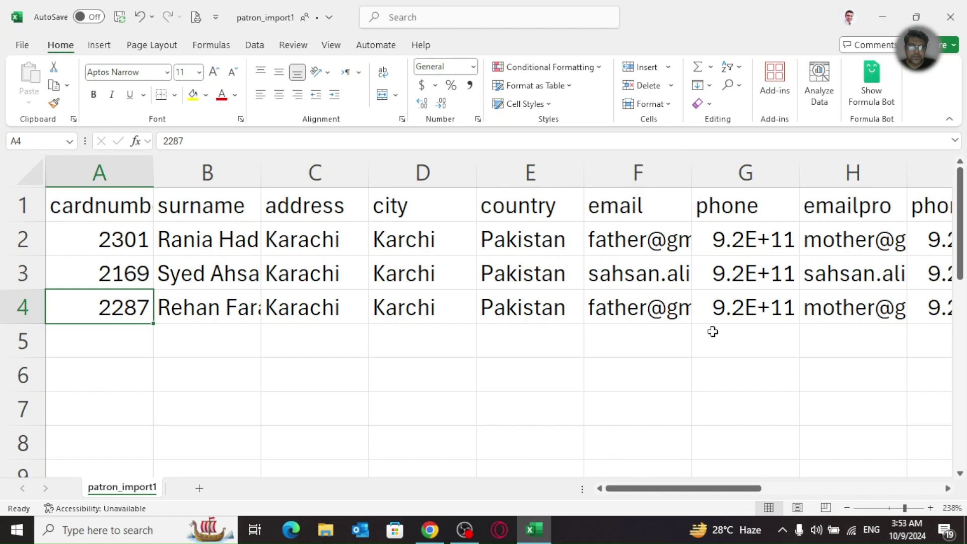
Step: Format the phone values in G2:G4 as Number with no decimal places
drag(740, 256, 786, 293)
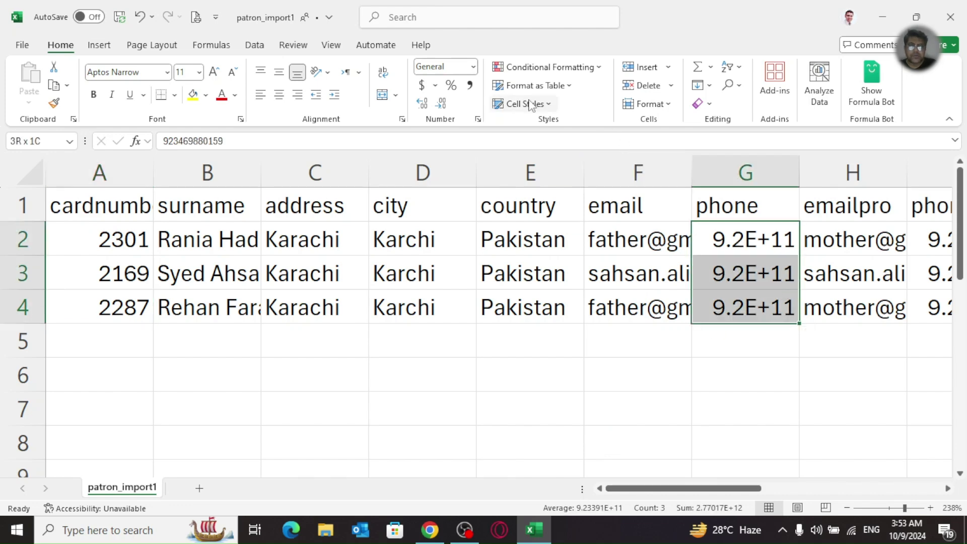
click(473, 67)
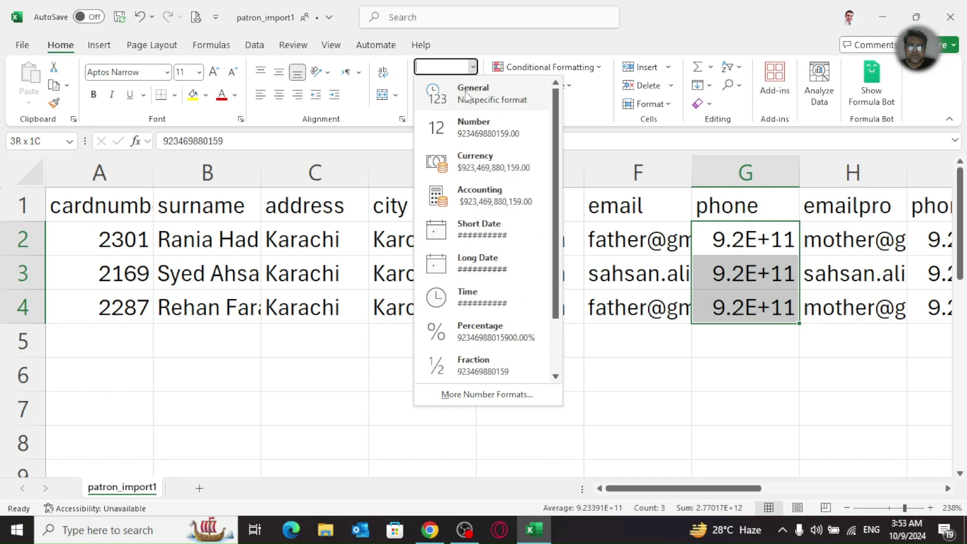
click(488, 128)
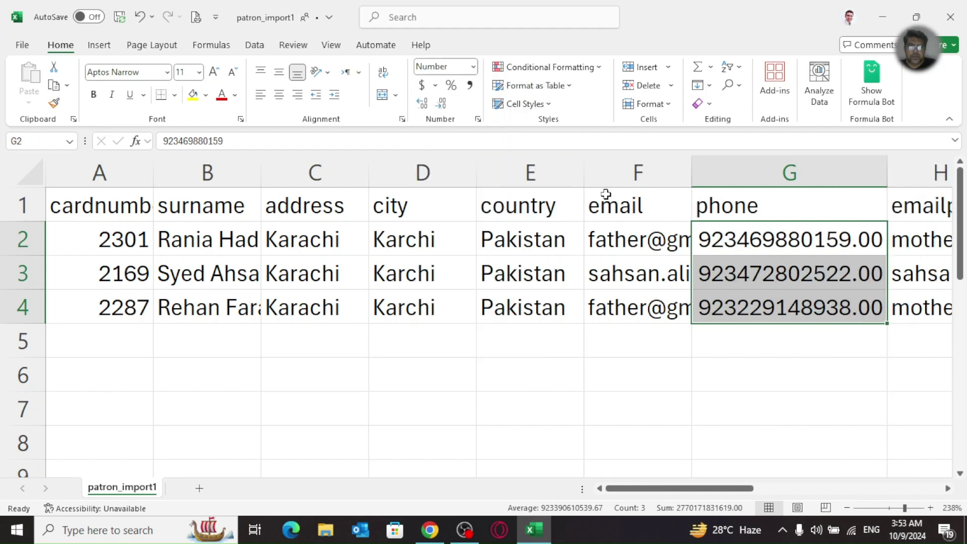
click(441, 104)
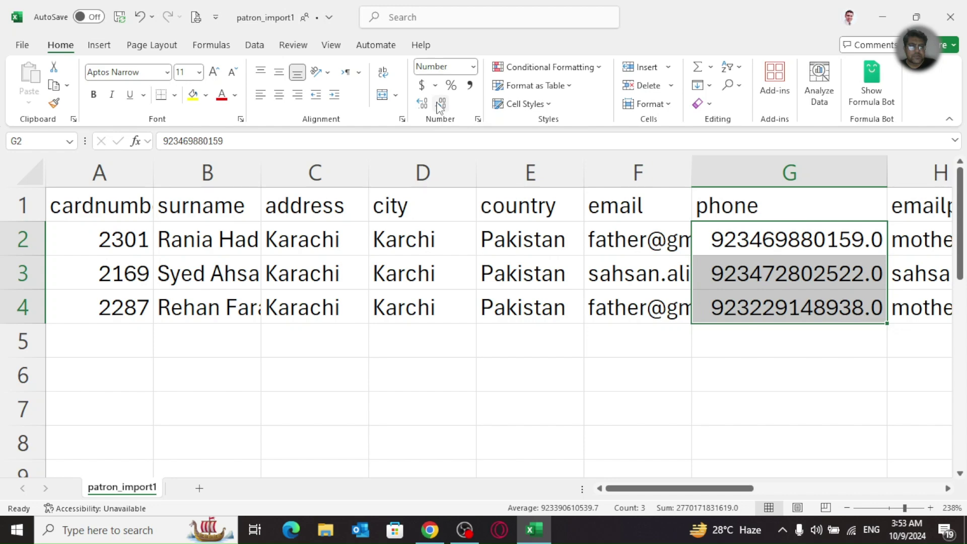
click(441, 105)
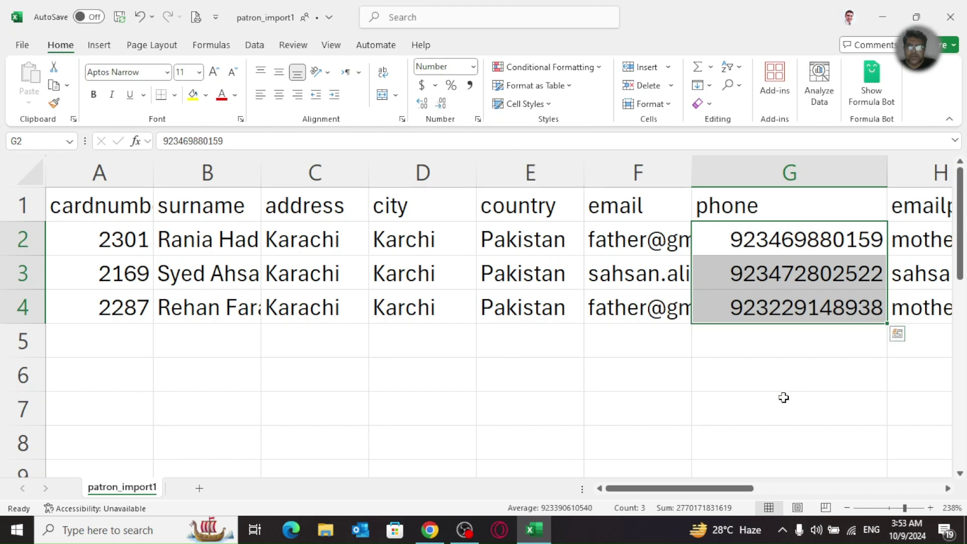
Step: Format the phonepro values in I2:I4 as Number with no decimal places
key(Left)
key(Right)
key(Right)
key(Right)
key(Right)
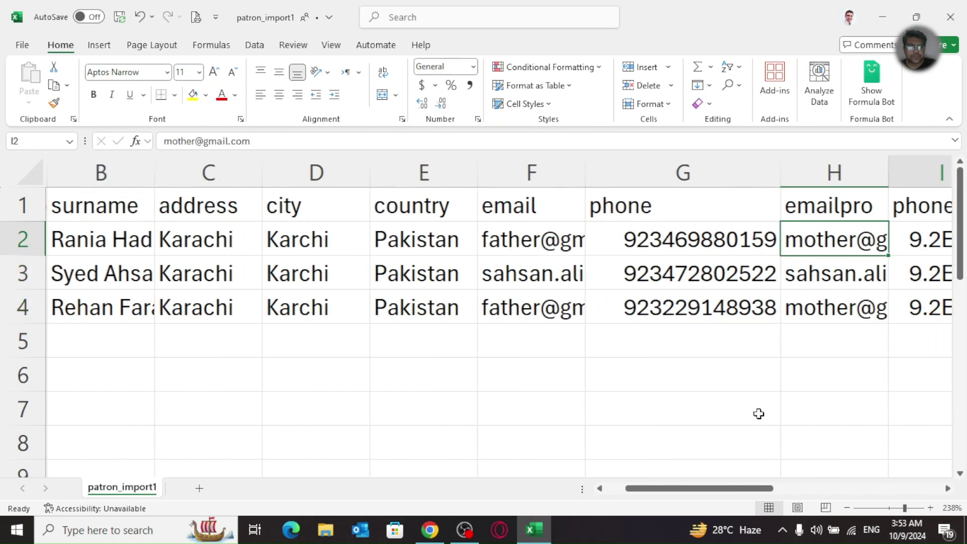
key(Left)
key(shift+Down)
key(shift+Down)
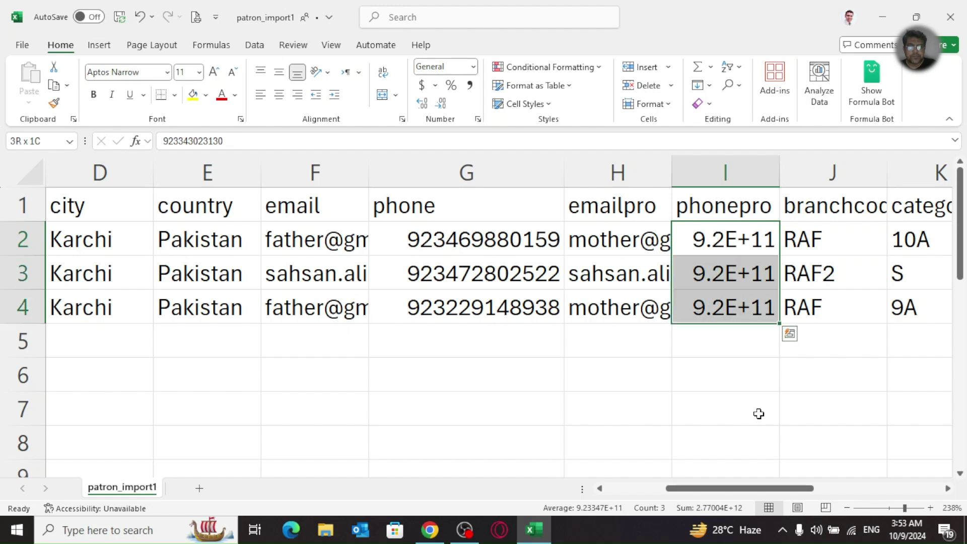
click(473, 68)
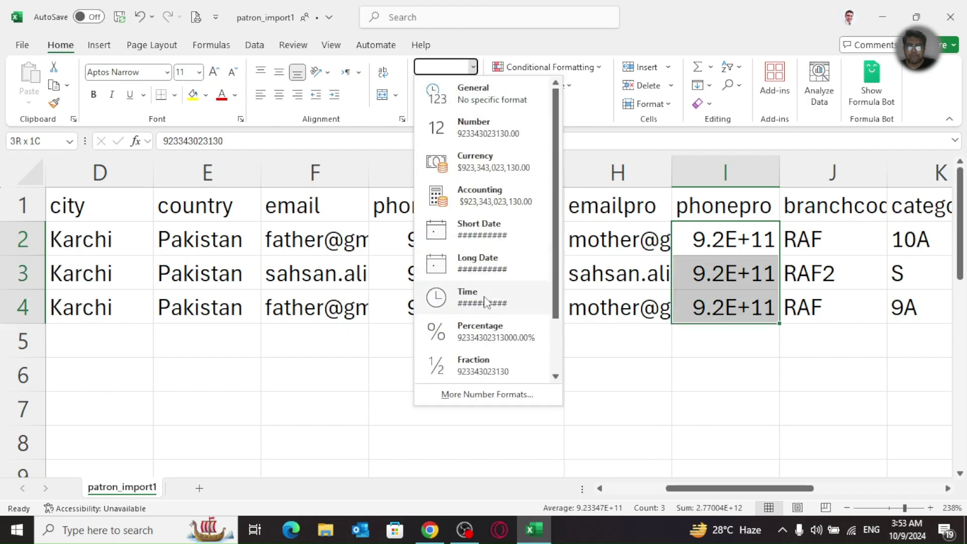
click(477, 132)
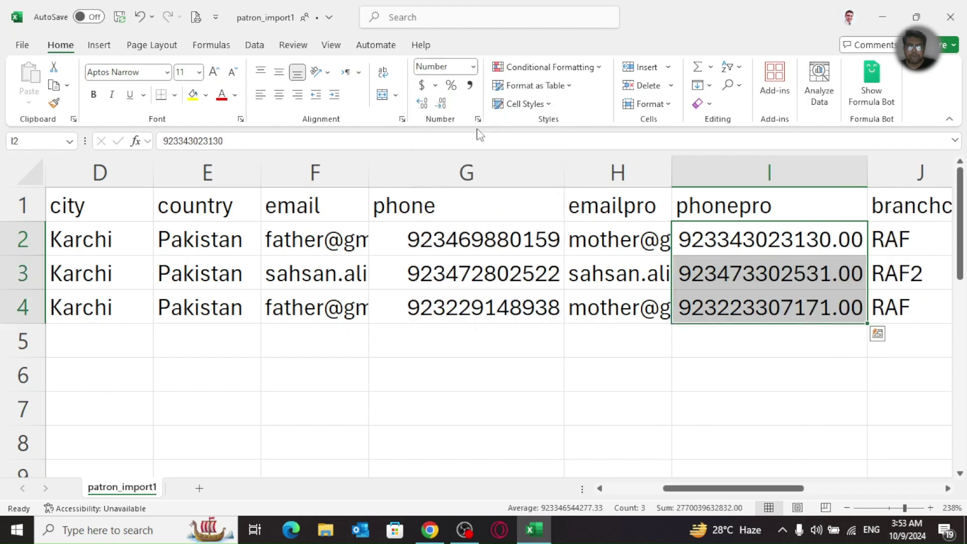
click(441, 103)
click(441, 103)
Step: Format the smsalertnumber values in O2:O4 as Number with no decimal places
key(Right)
key(Right)
key(Right)
key(Right)
key(Right)
key(Right)
key(Right)
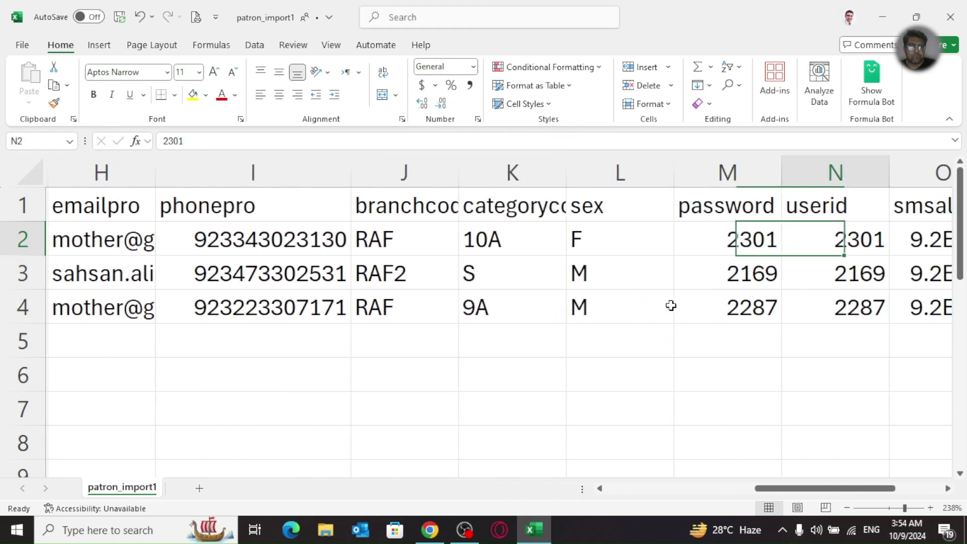
key(Left)
key(shift+Down)
key(shift+Down)
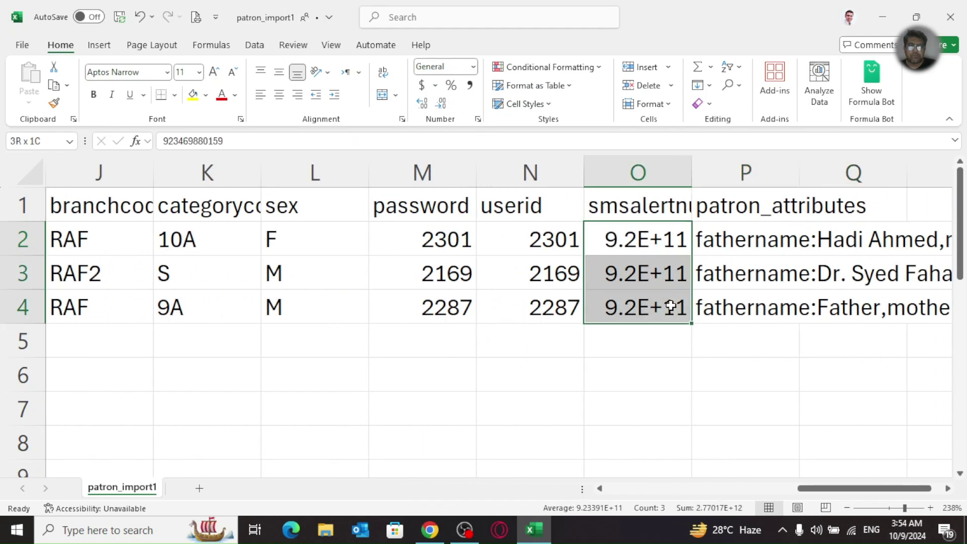
click(473, 67)
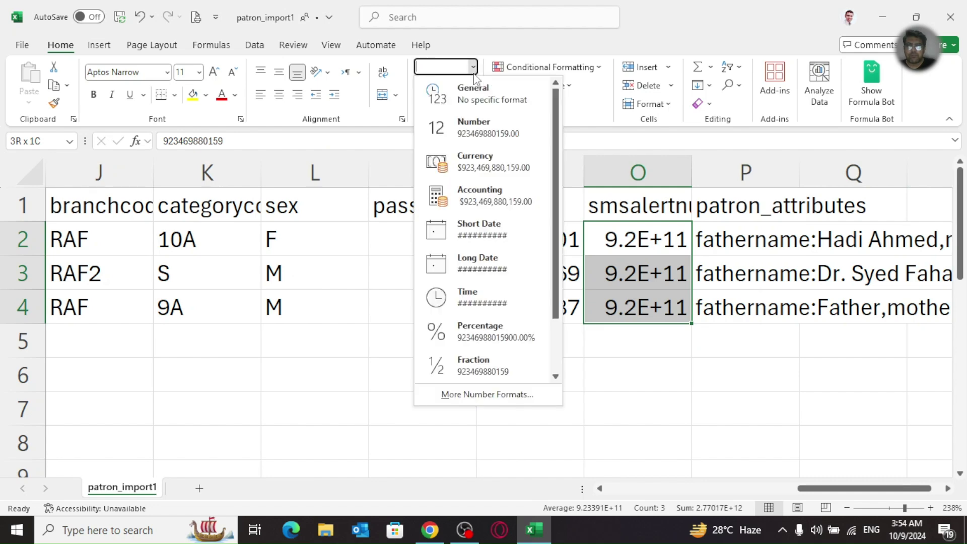
click(467, 126)
click(444, 104)
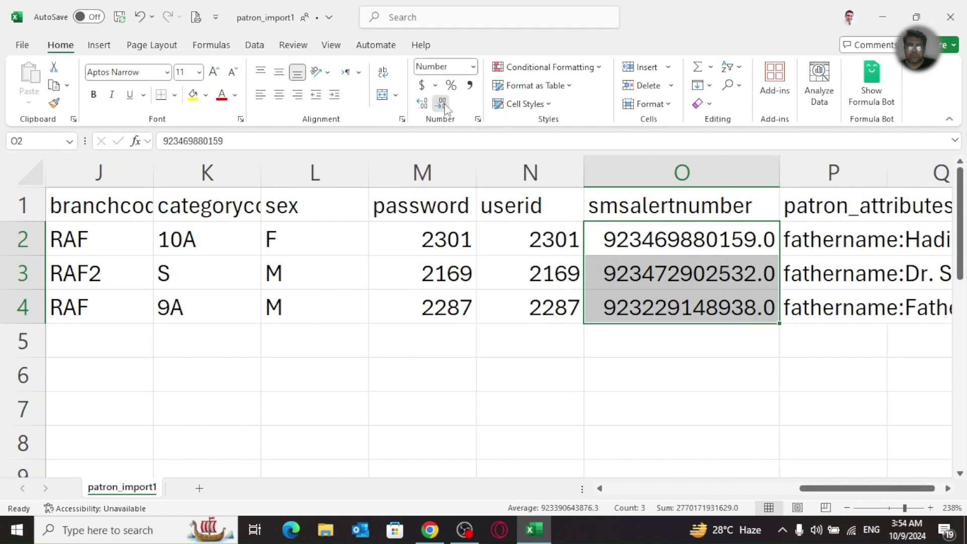
click(443, 104)
Step: Check the columns along row 2 from patron_attributes back to cardnumber in A2
key(Right)
key(Right)
key(Right)
key(Right)
key(Right)
key(Right)
key(Right)
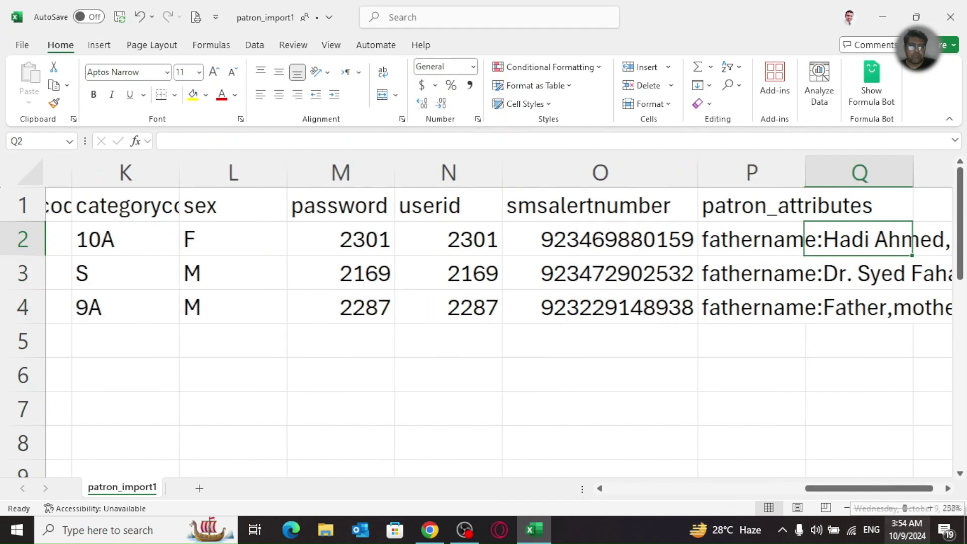
key(Left)
key(Left)
key(Left)
key(Left)
key(Left)
key(Left)
key(Left)
key(Left)
key(Left)
key(Left)
key(Left)
key(Left)
key(Left)
key(Left)
key(Left)
key(Left)
key(Left)
key(Left)
key(Left)
key(Left)
key(Left)
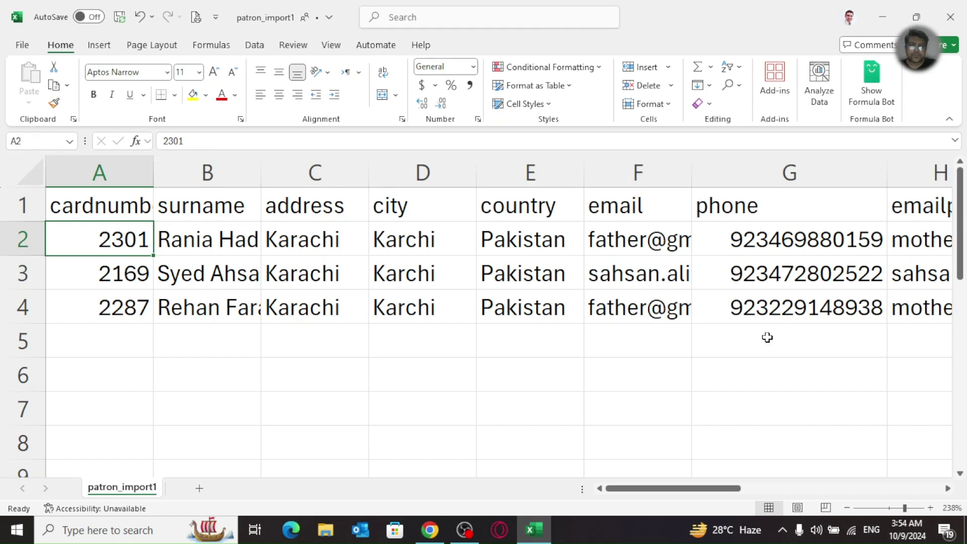
Step: Close the workbook and locate the patron_import1 file on the desktop
key(alt+F4)
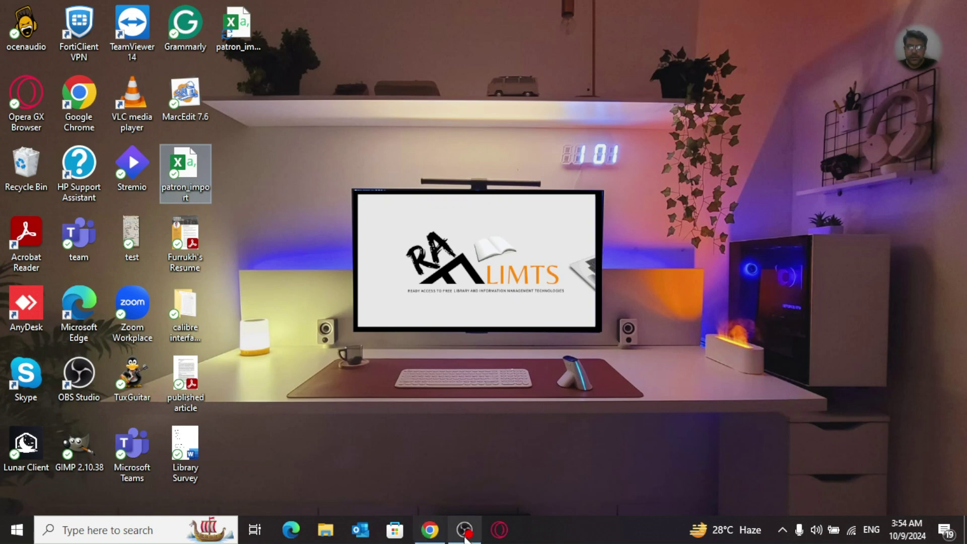
mouse_move(467, 539)
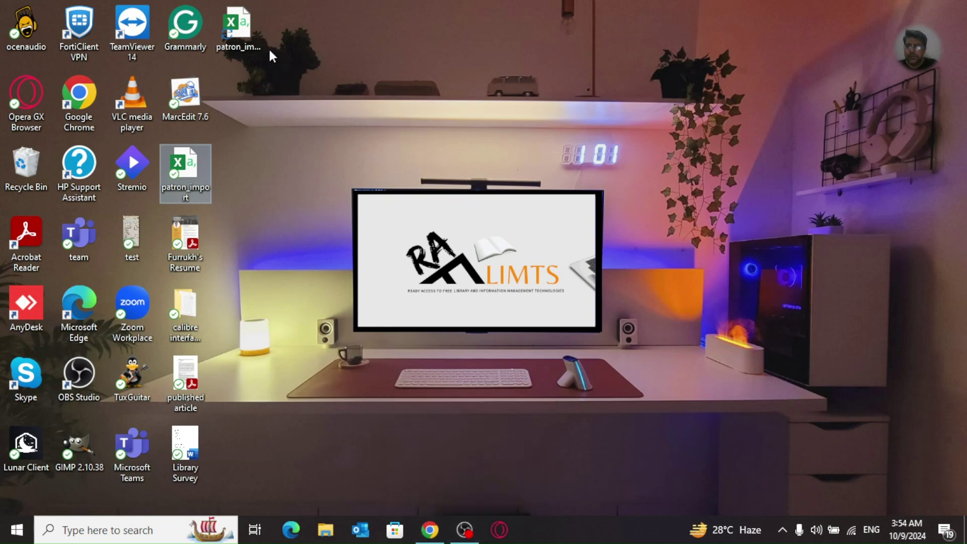
click(254, 48)
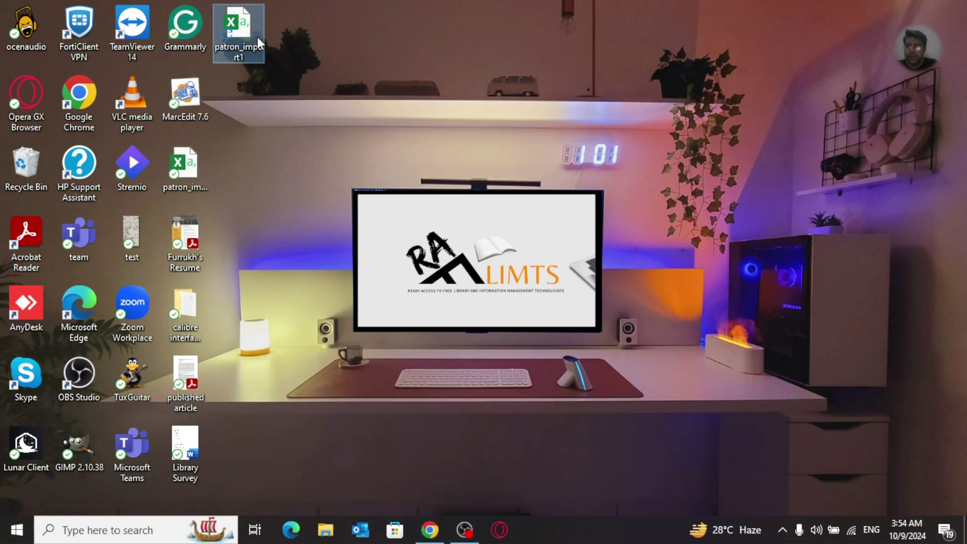
Step: Switch to Koha in Chrome, leave the previous import results and open the Import members tool
click(430, 529)
scroll(346, 199, up, 7)
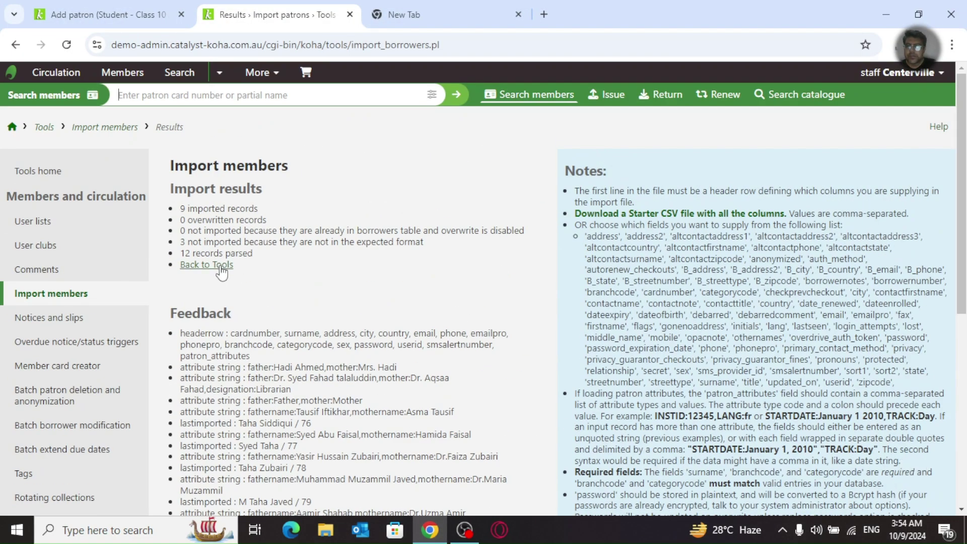
click(218, 265)
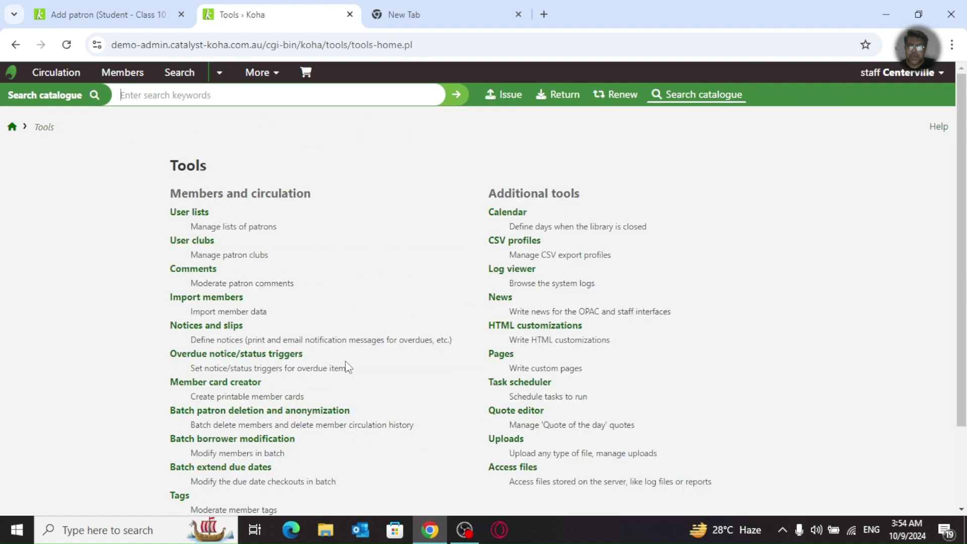
click(214, 302)
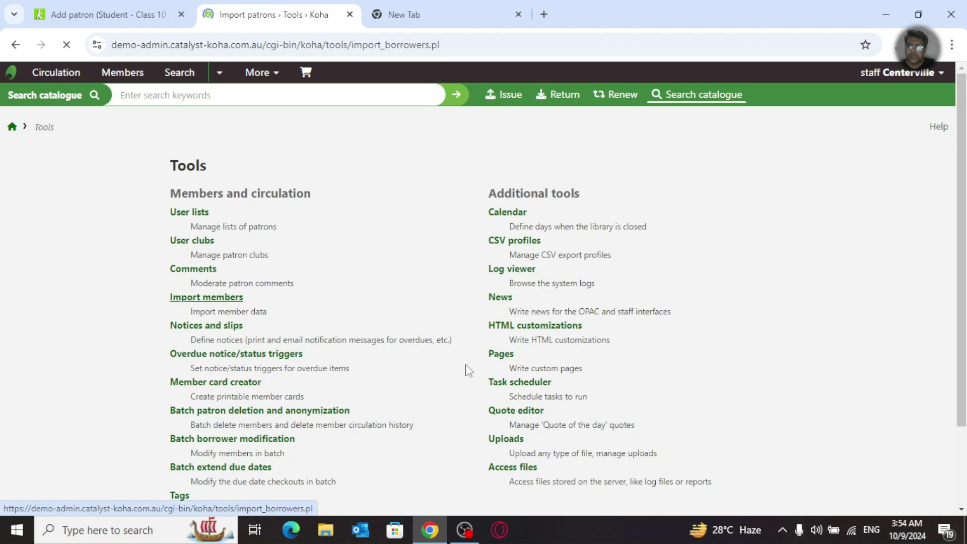
Step: Import patron_import1.csv from the Desktop into the borrowers table and review the import results
click(319, 273)
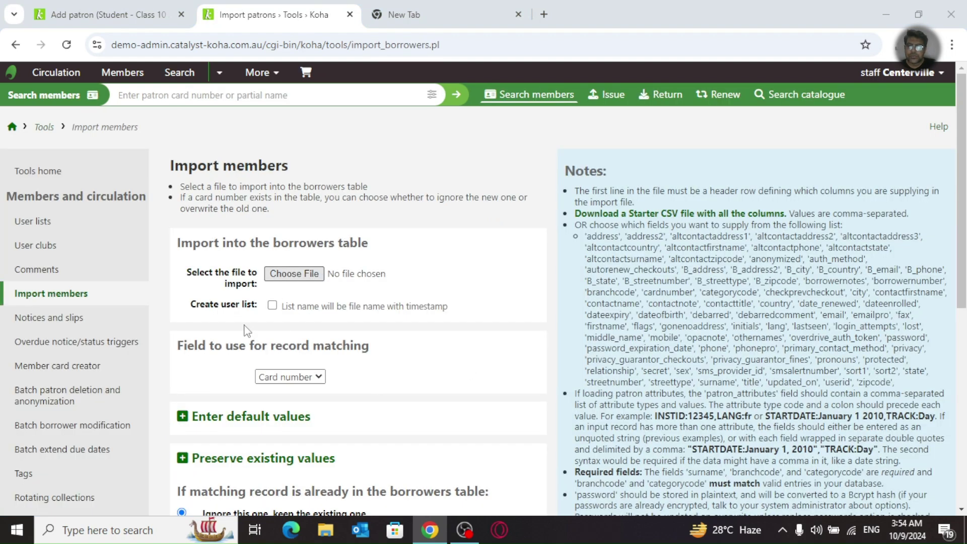
click(152, 241)
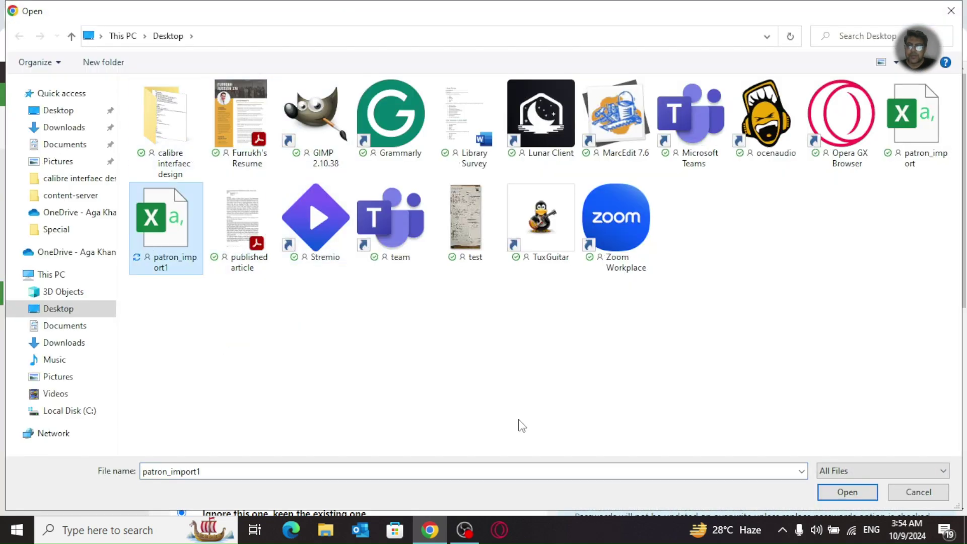
click(848, 492)
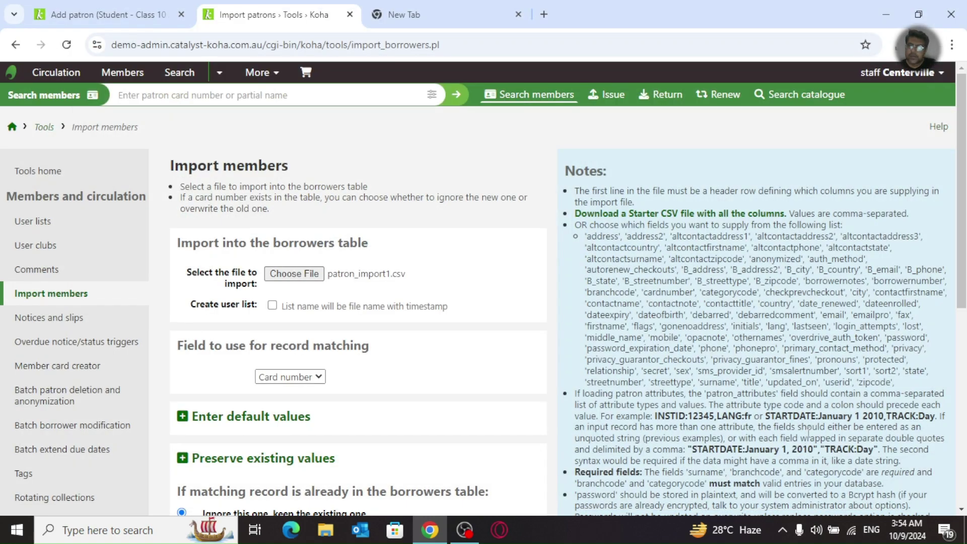
scroll(909, 470, down, 7)
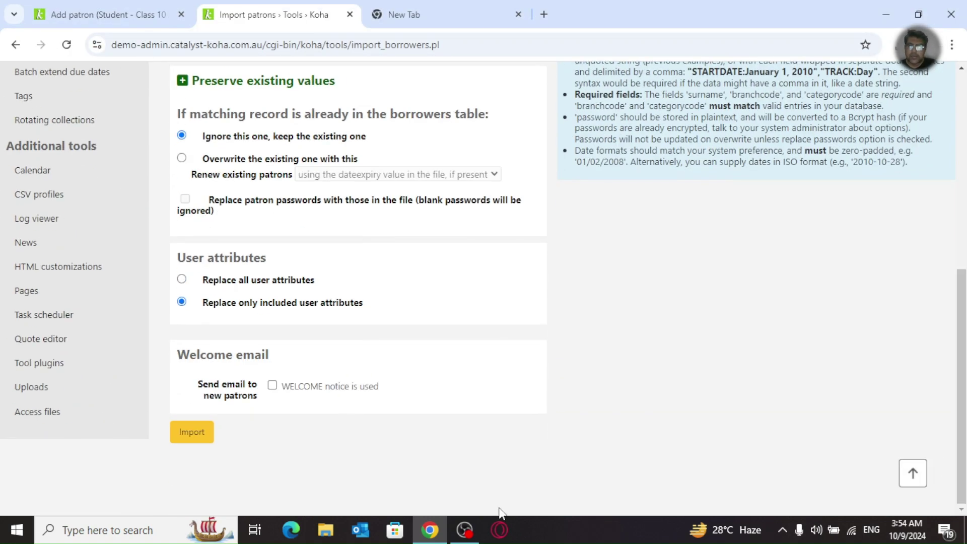
click(189, 441)
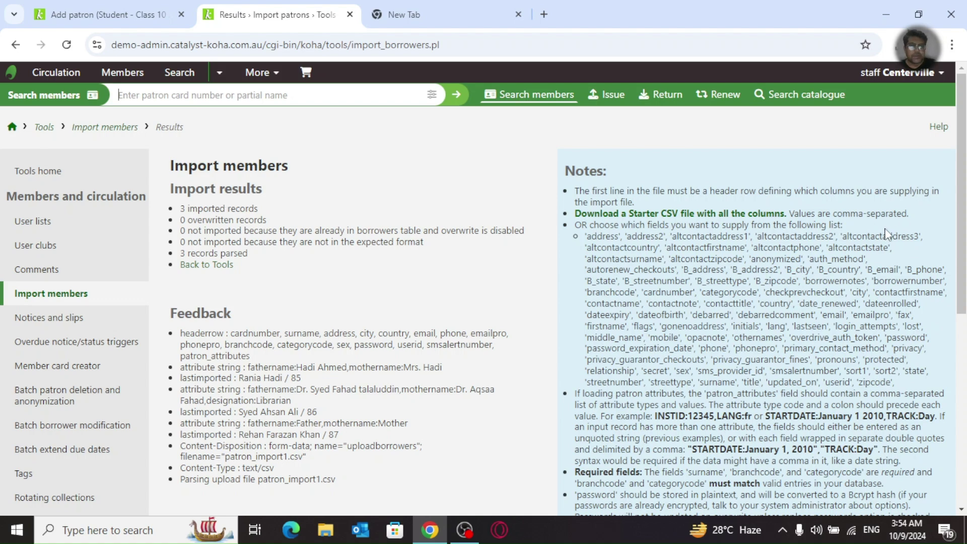
drag(962, 230, 940, 251)
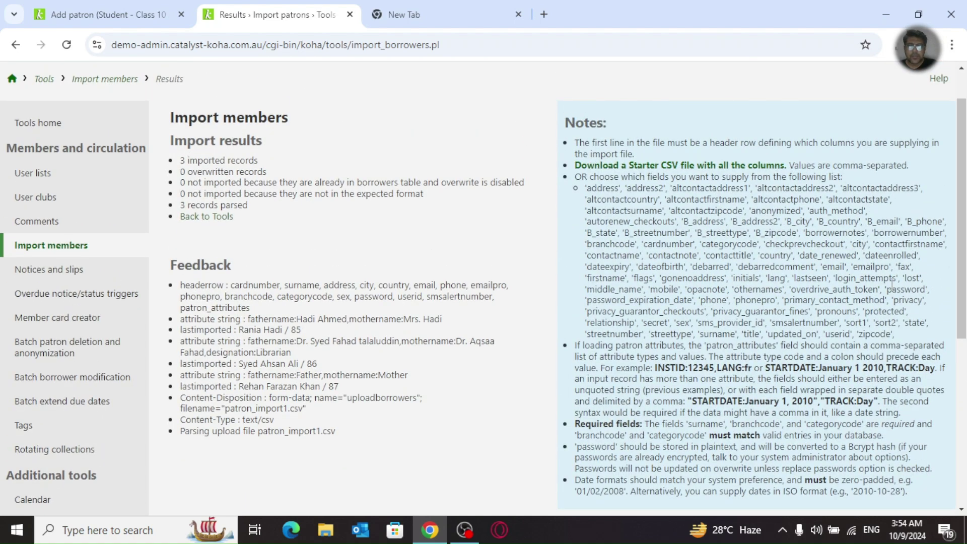
Step: Return to the Koha home page, open Members and search for users in the Student - Class 10 A category
click(13, 79)
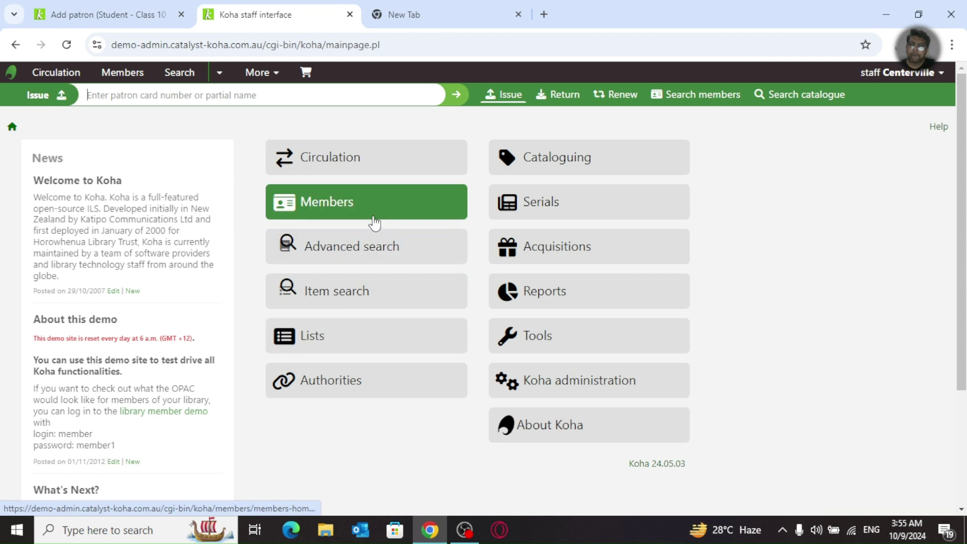
click(375, 222)
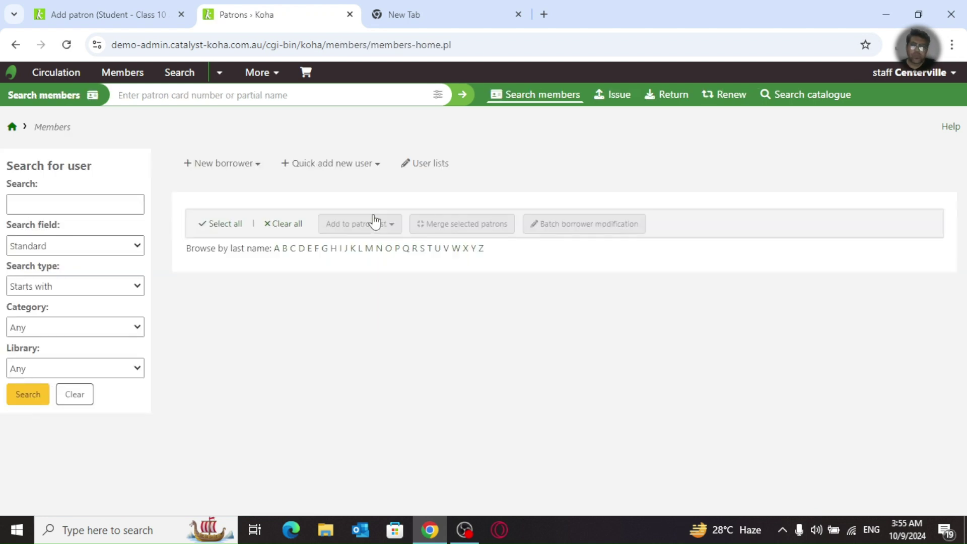
click(83, 330)
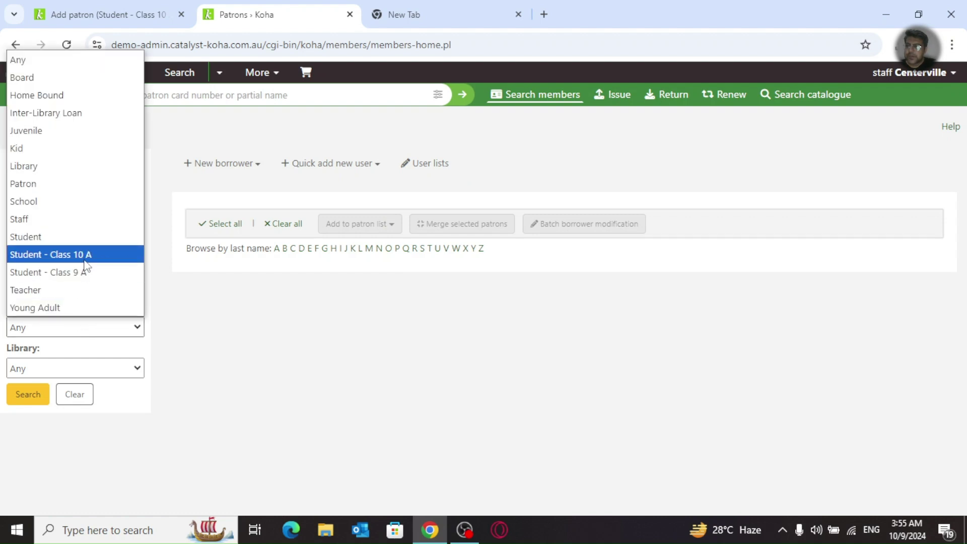
click(86, 255)
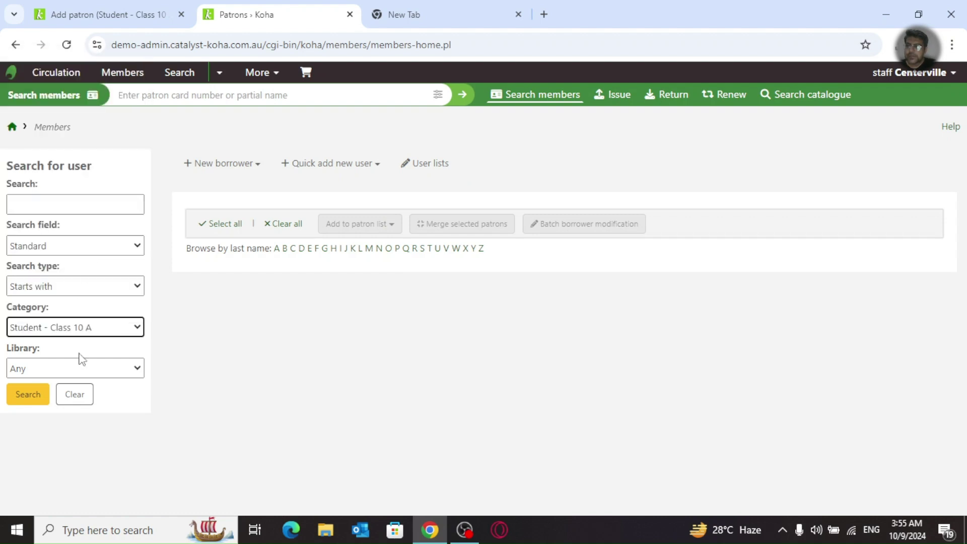
click(30, 399)
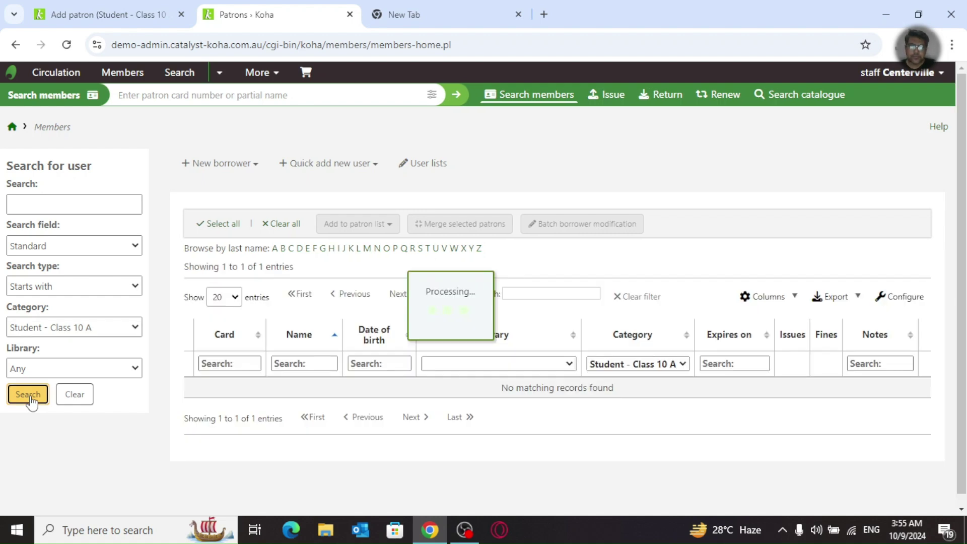
Step: Open the first listed Class 10 A patron and review the contact information, library use, additional attributes and messaging preferences
drag(951, 282, 955, 350)
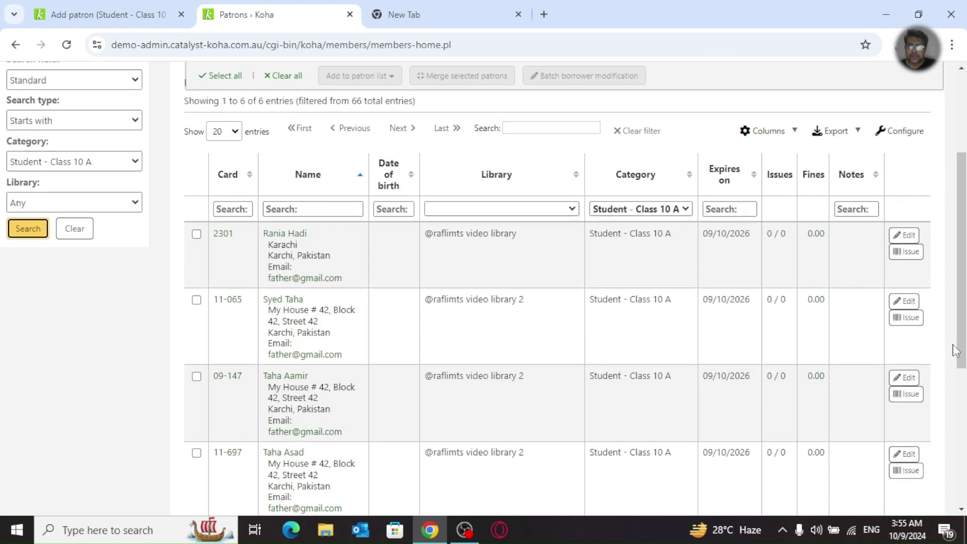
click(292, 234)
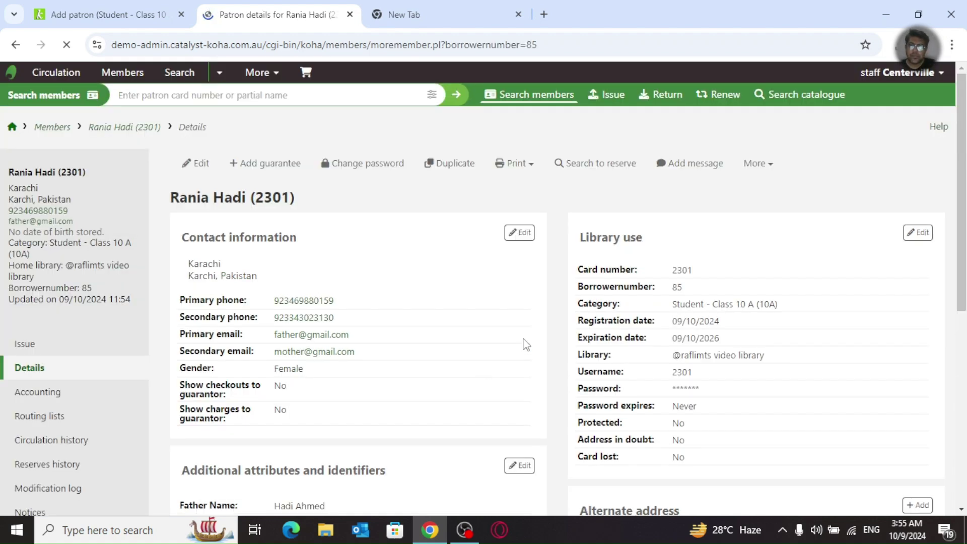
drag(963, 207, 948, 243)
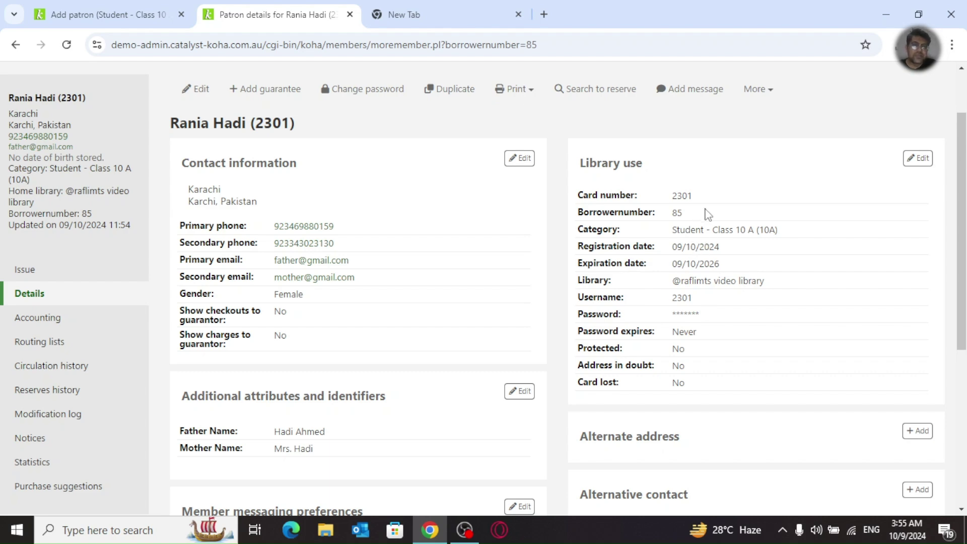
scroll(961, 237, down, 2)
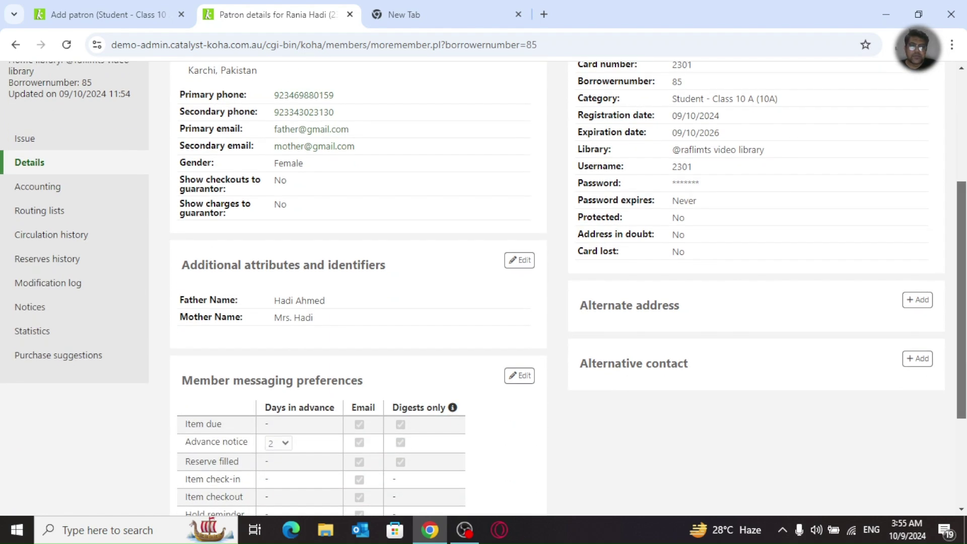
scroll(371, 303, down, 1)
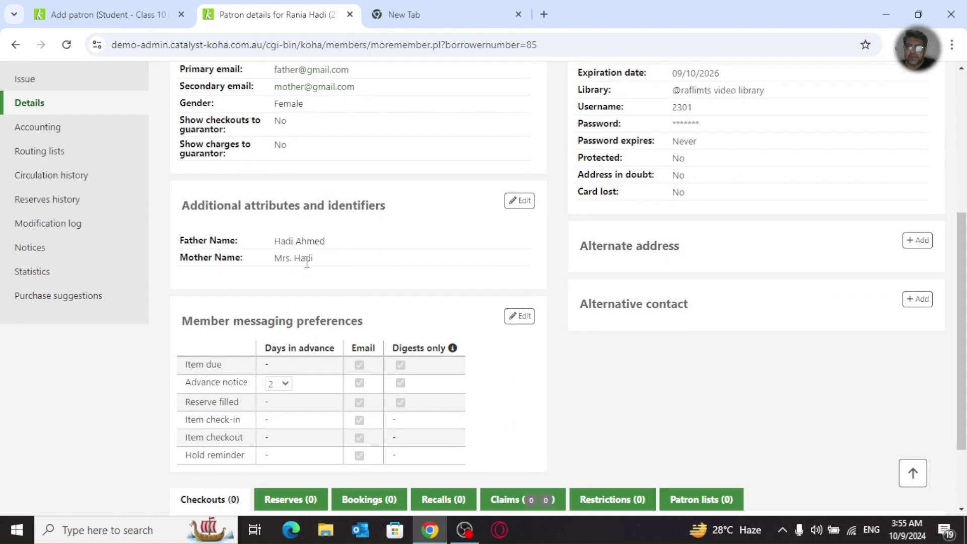
drag(962, 378, 961, 241)
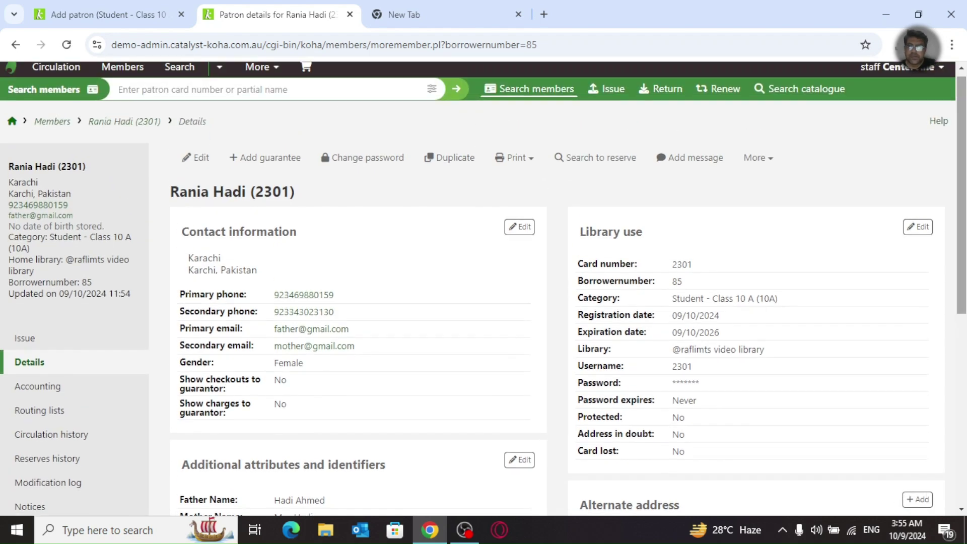
Step: Return to Members, repeat the Student - Class 10 A search and open the last listed patron's details
click(52, 123)
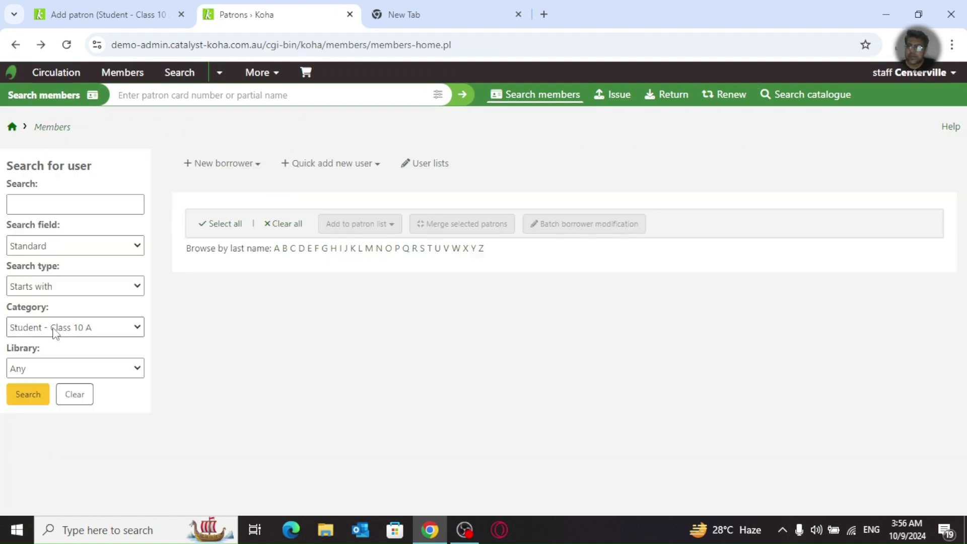
click(43, 396)
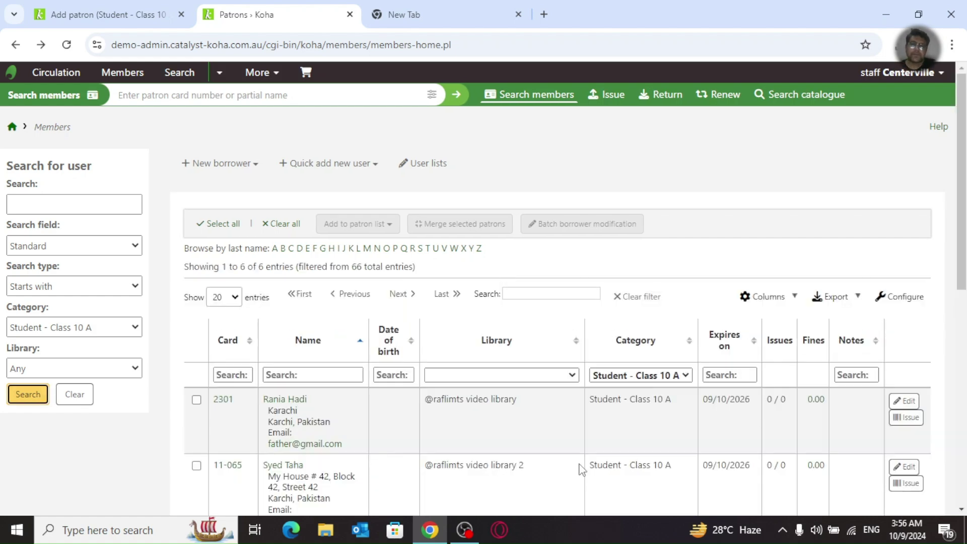
scroll(582, 469, down, 4)
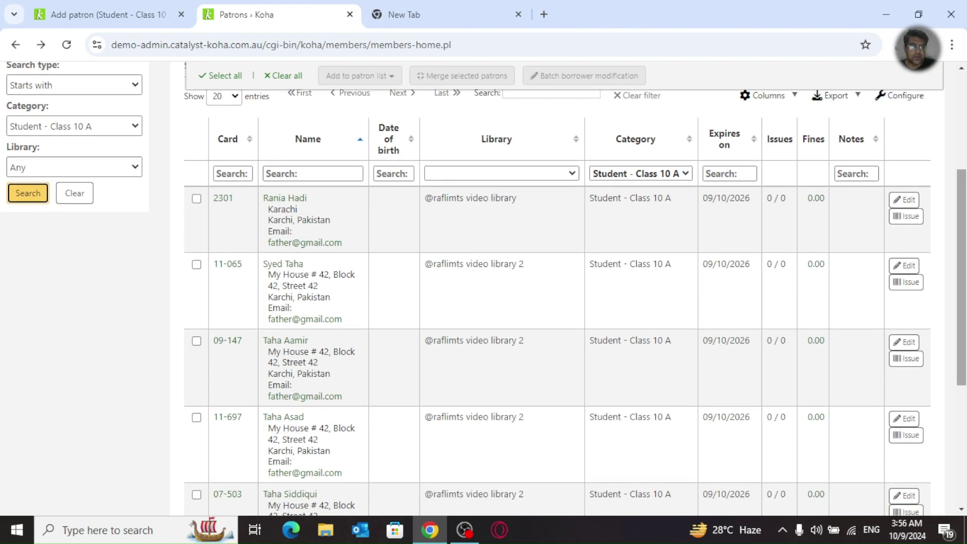
drag(962, 332, 965, 450)
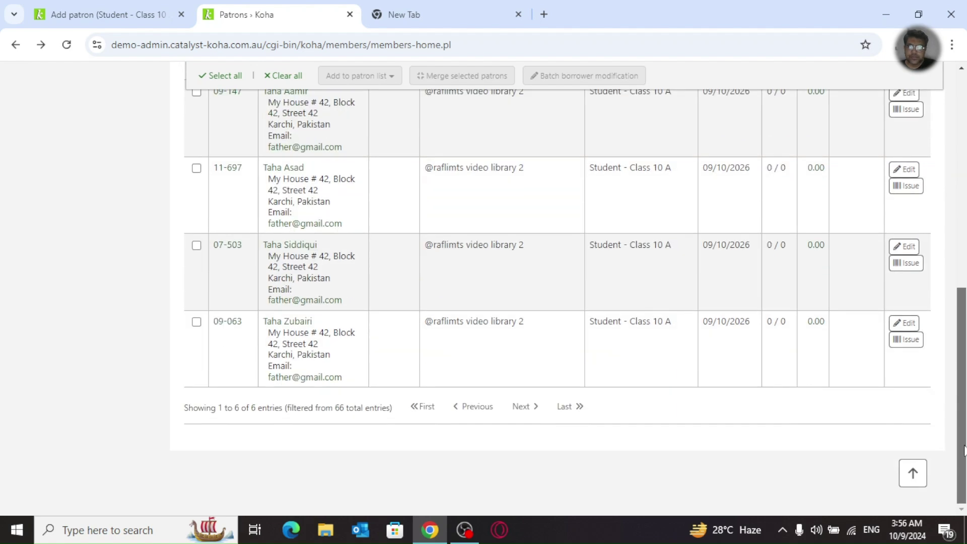
click(304, 324)
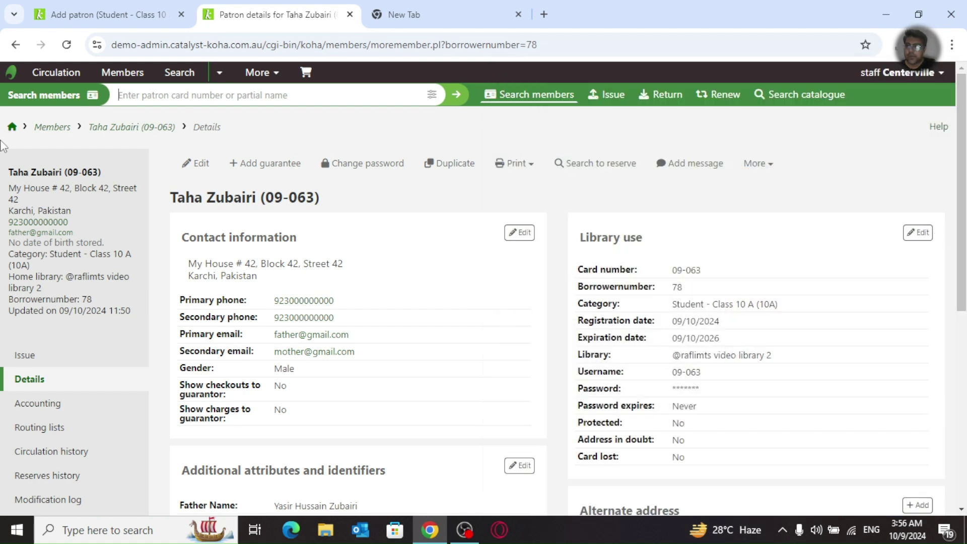
Step: Return to Members and search for users in the Staff category
click(45, 129)
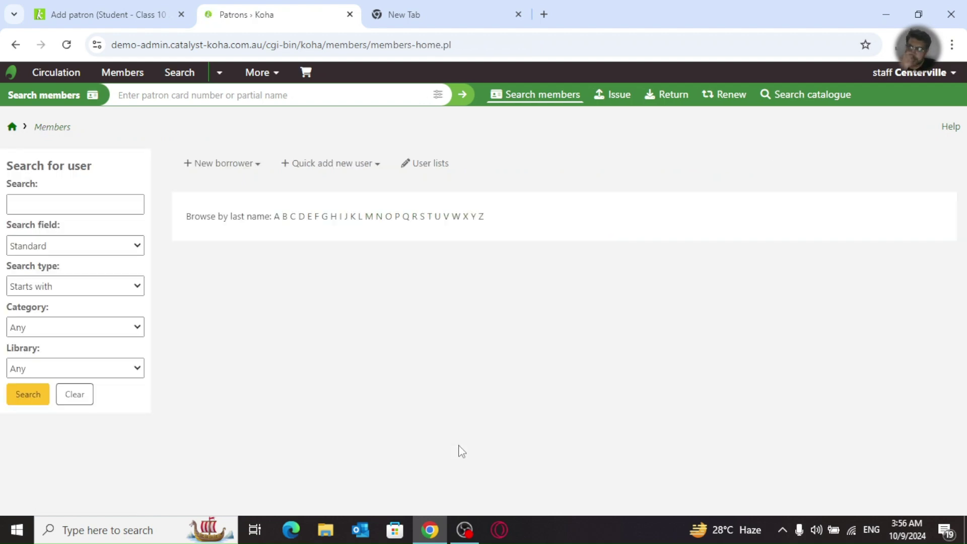
click(117, 328)
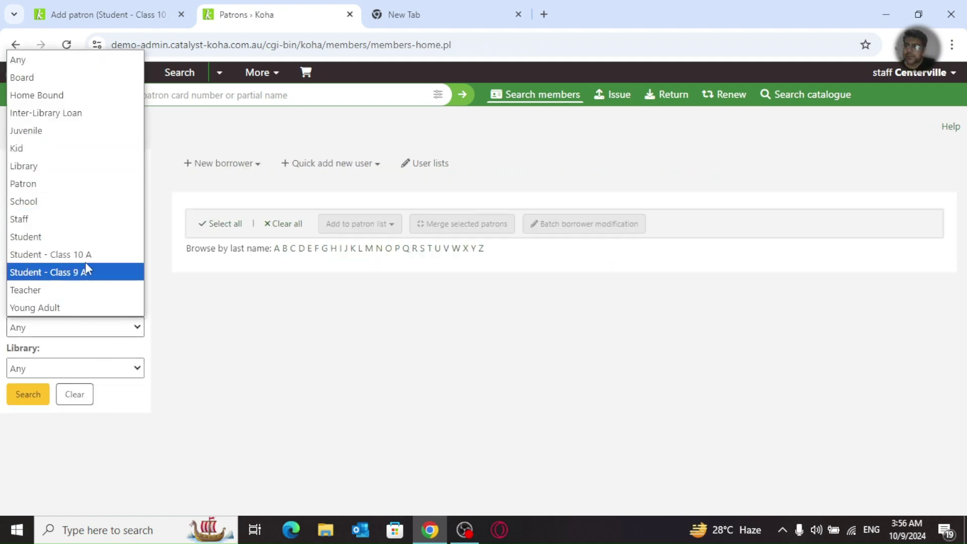
click(80, 224)
click(36, 400)
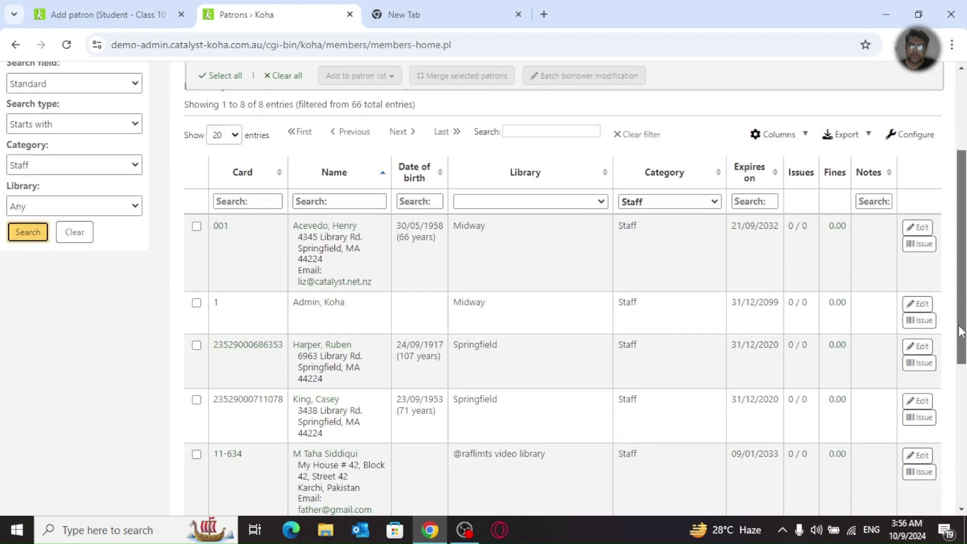
drag(960, 262, 941, 464)
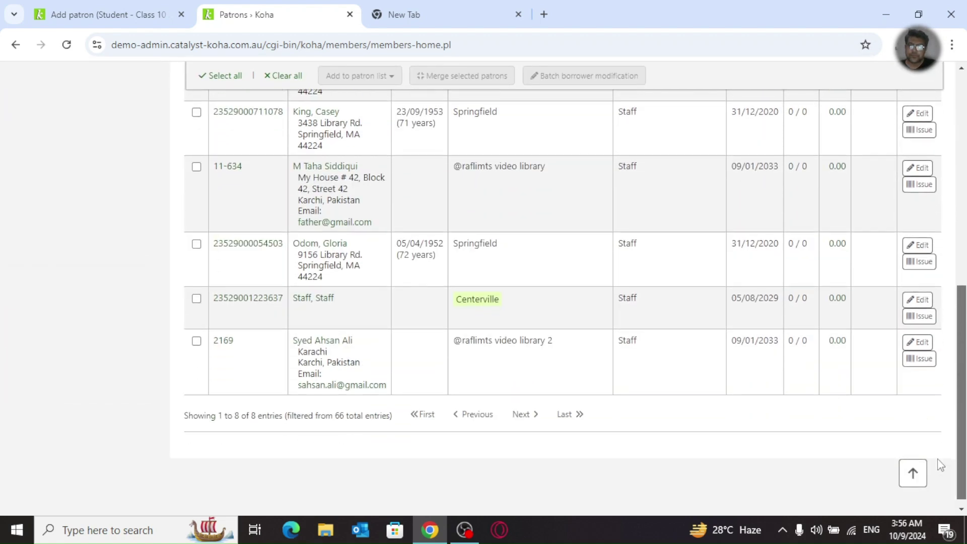
click(332, 171)
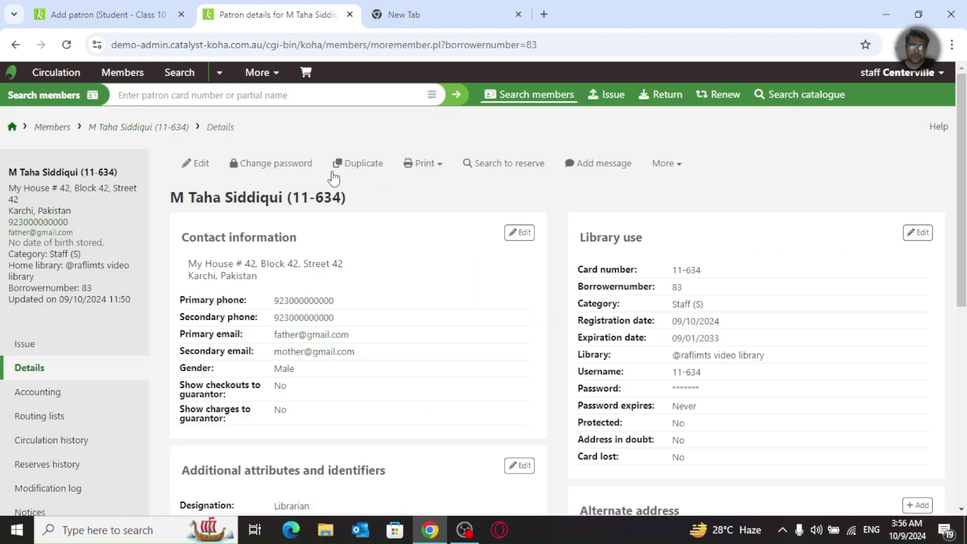
scroll(955, 371, down, 4)
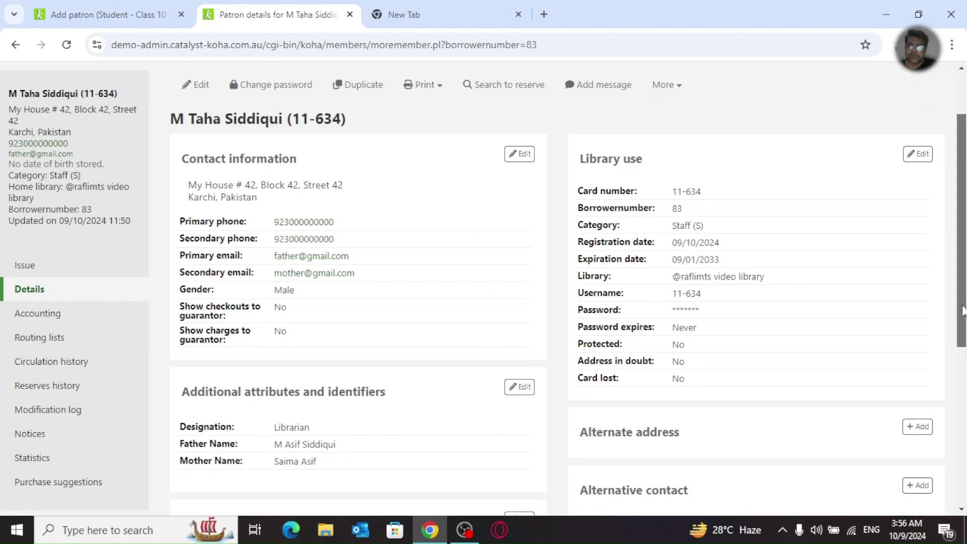
scroll(955, 372, down, 1)
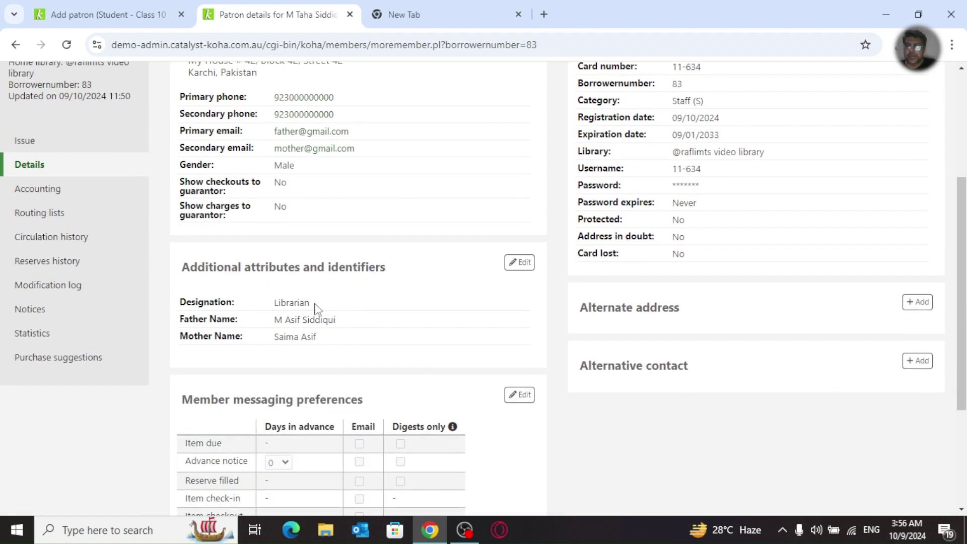
drag(316, 306, 280, 302)
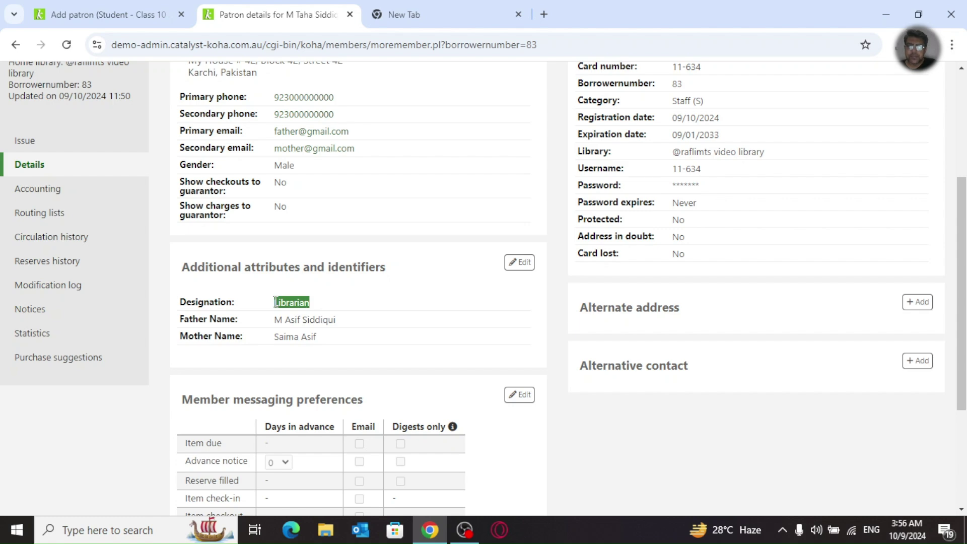
scroll(484, 287, down, 3)
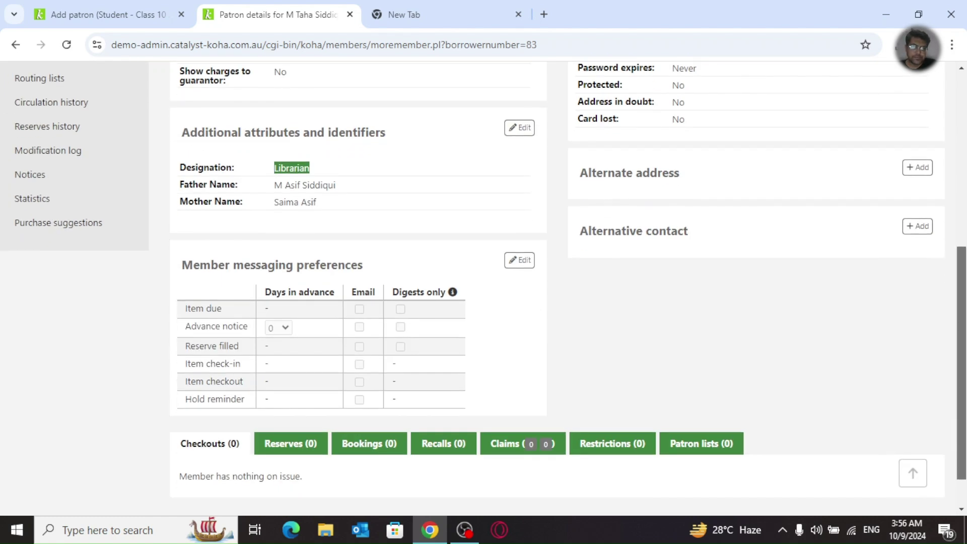
scroll(484, 287, up, 6)
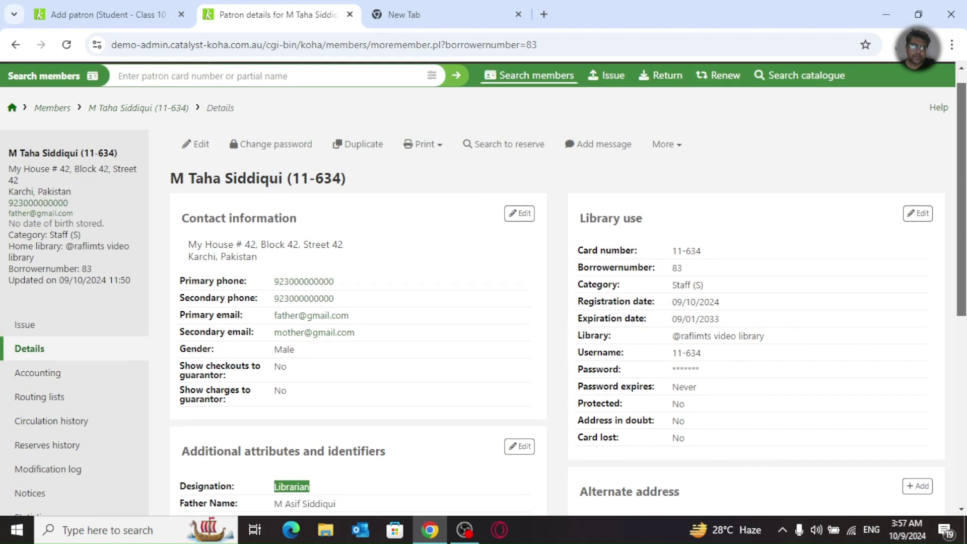
scroll(962, 182, up, 1)
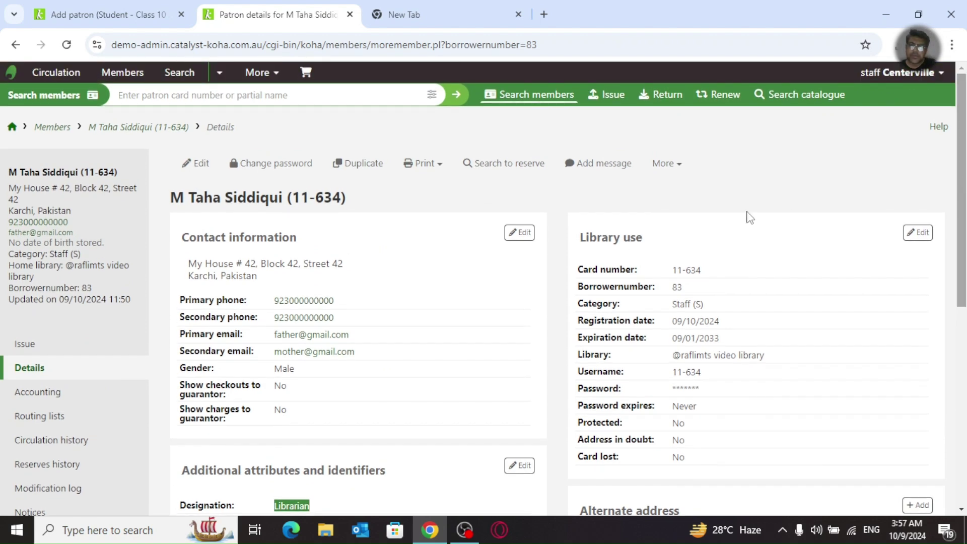
Step: Set the staff patron's permissions to Access to all librarian functions (superlibrarian) and save them
click(667, 163)
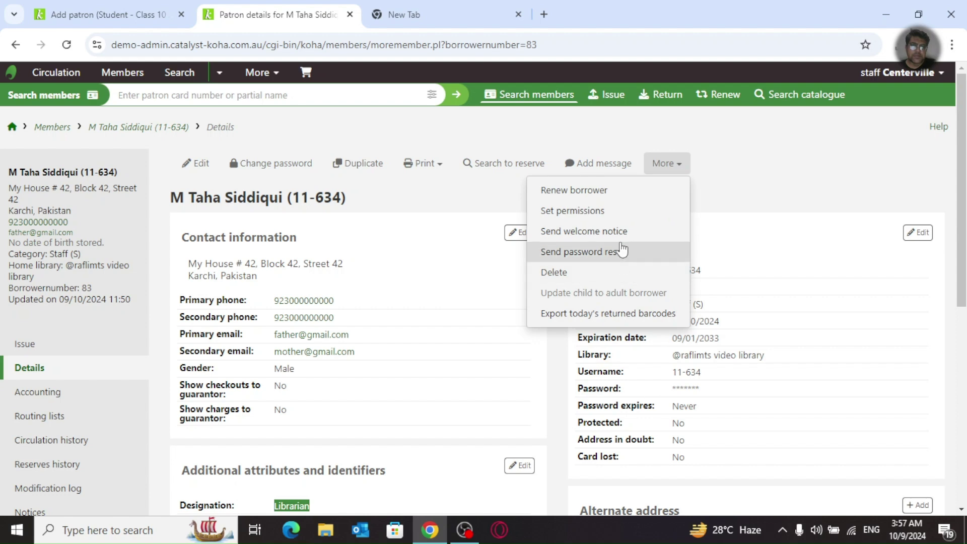
click(619, 212)
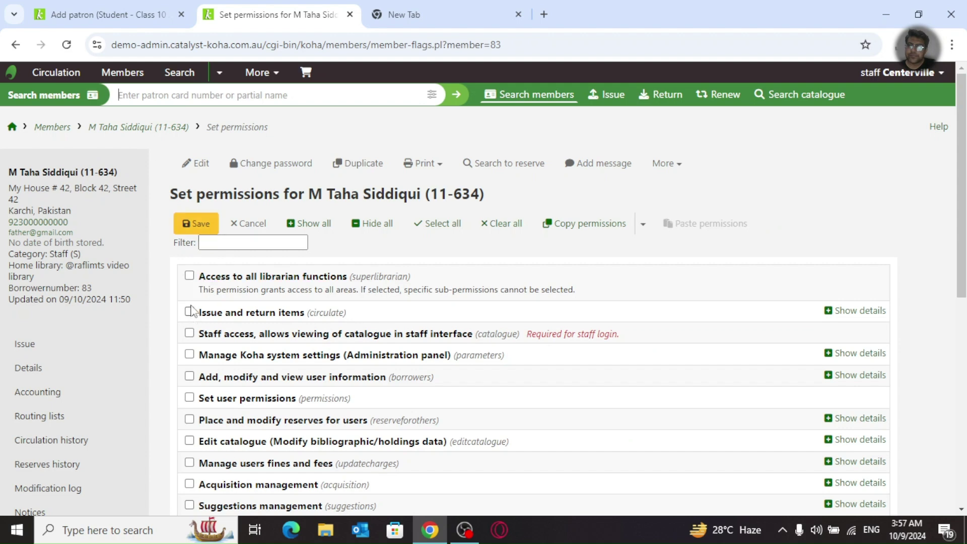
click(190, 275)
click(198, 231)
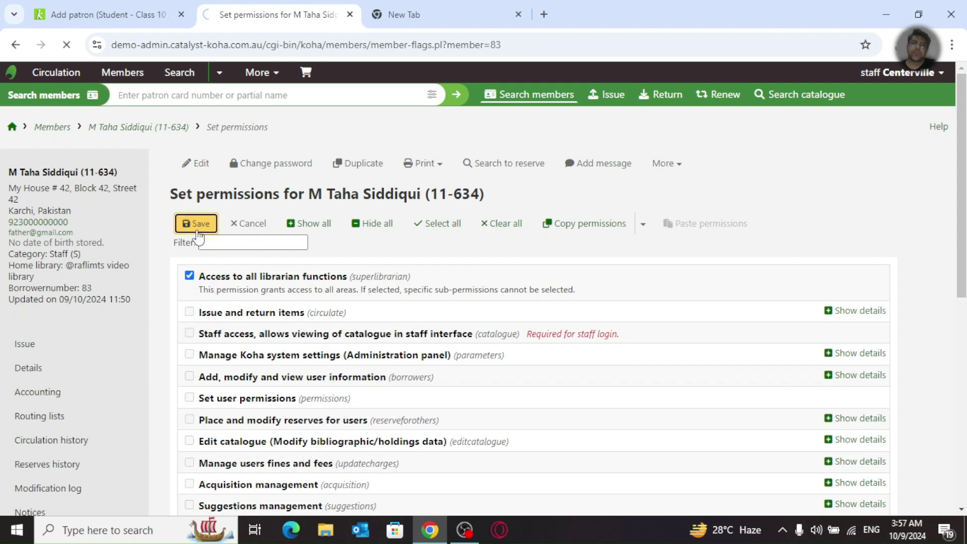